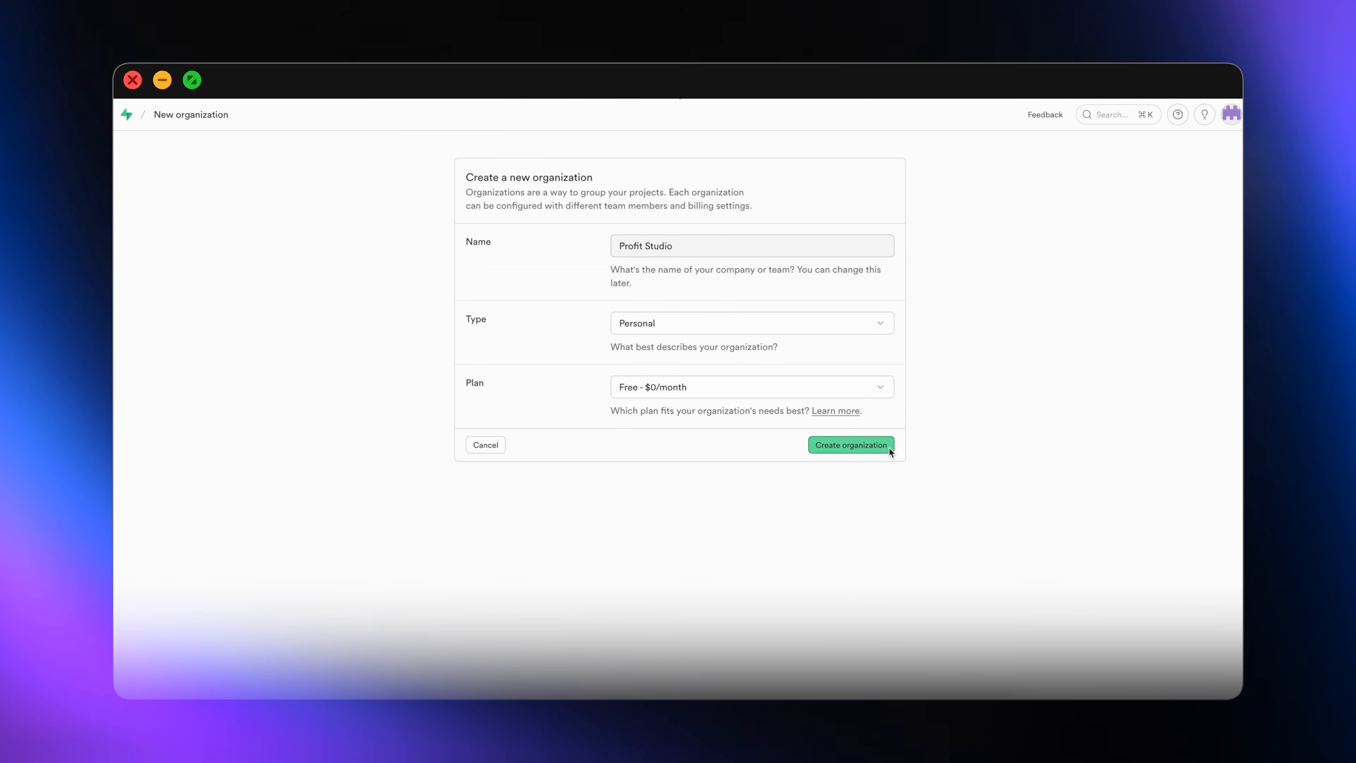
- Create the Profit Studio organization and name its new project Cash On Delivery Store
click(890, 448)
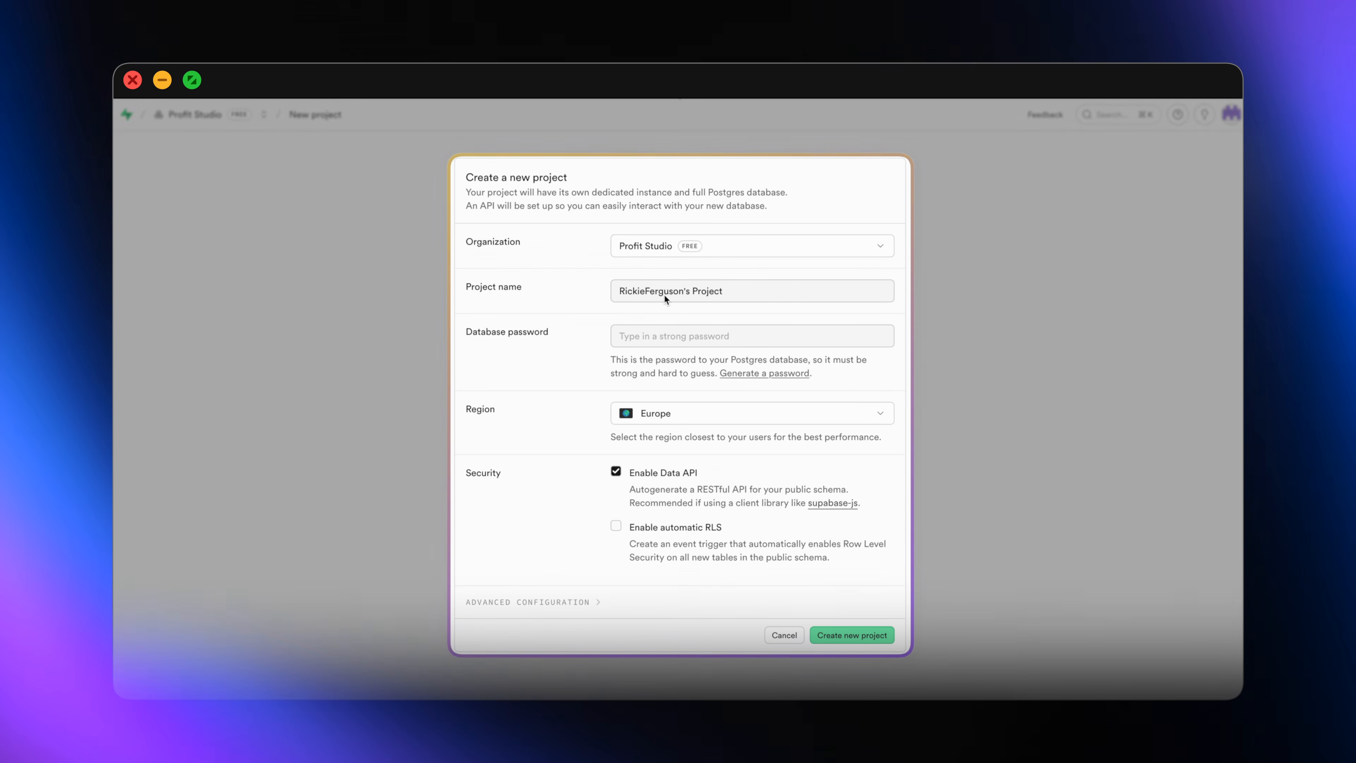
click(664, 293)
key(super+a)
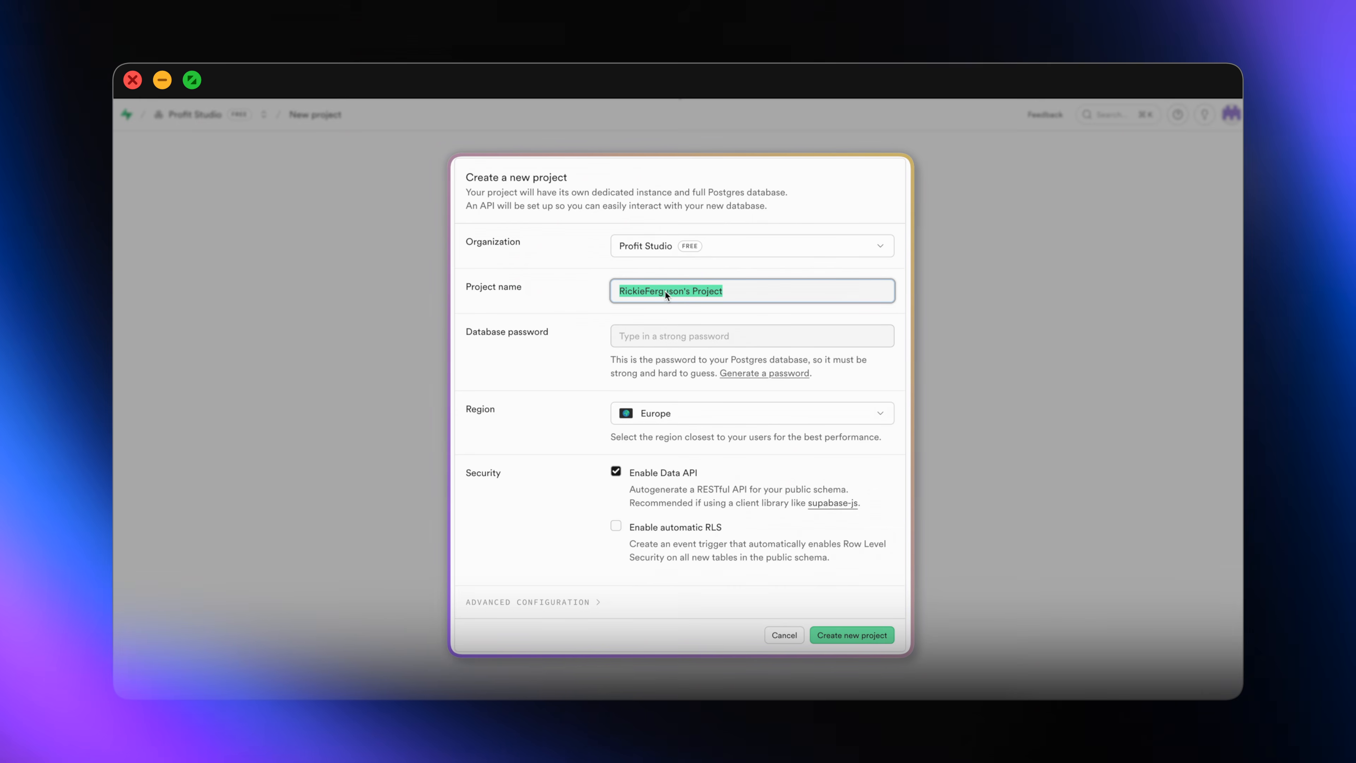
text(Cash On Delivery Store)
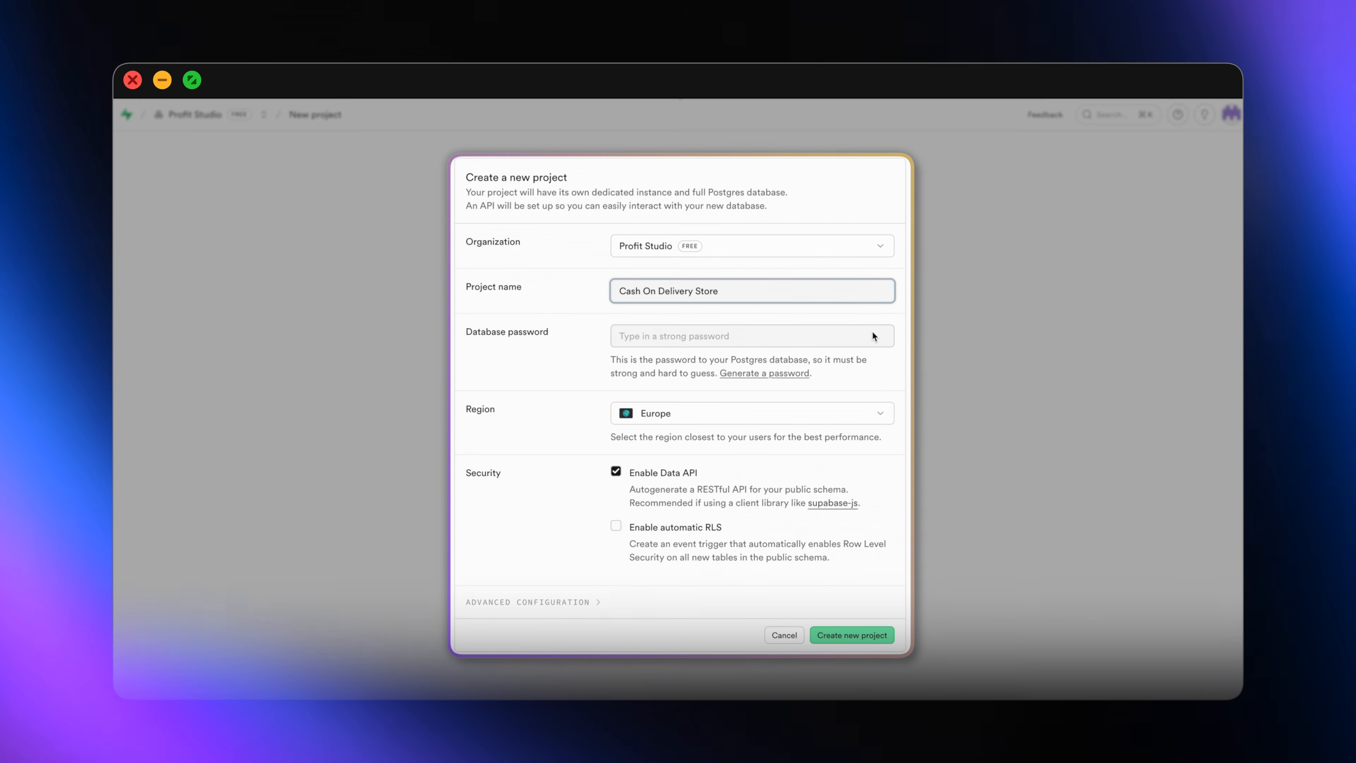
- Generate a strong database password, keep Europe as the region and create the project
click(842, 335)
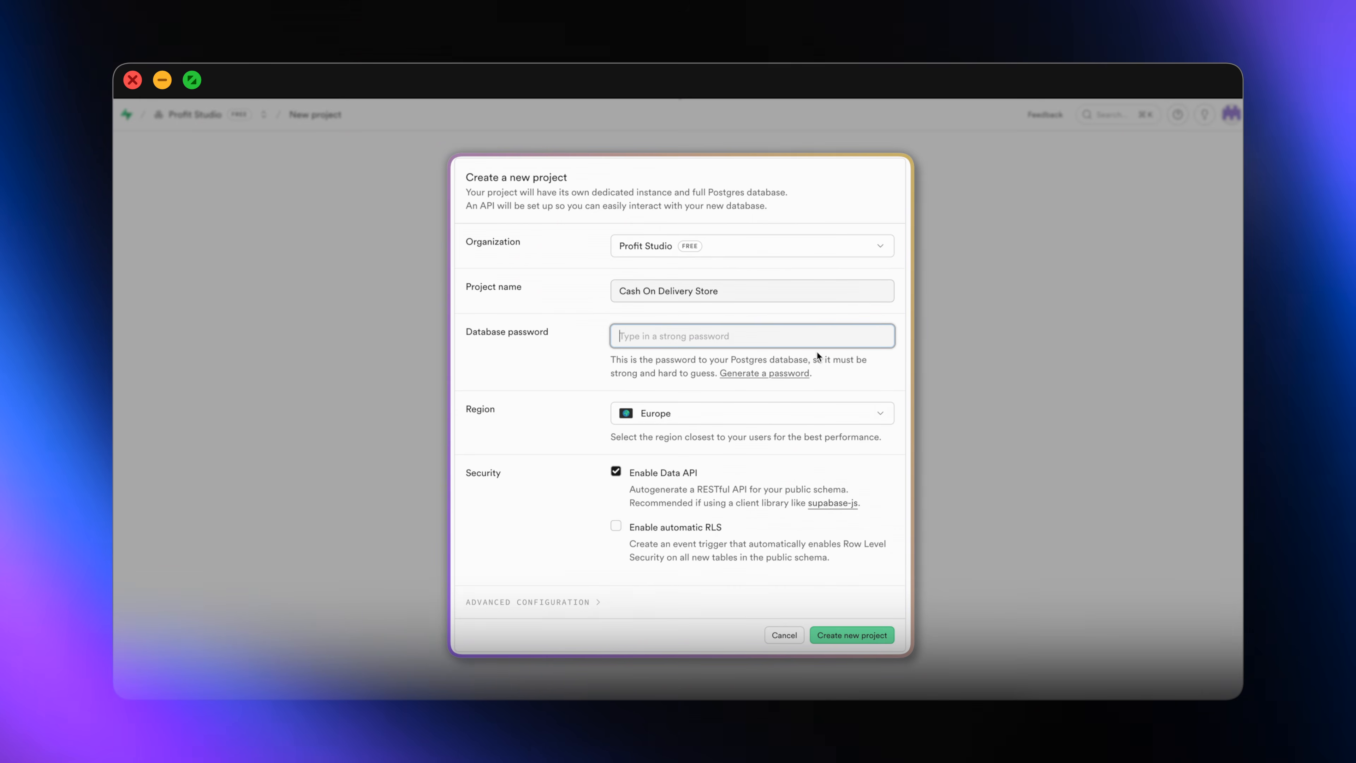
click(798, 373)
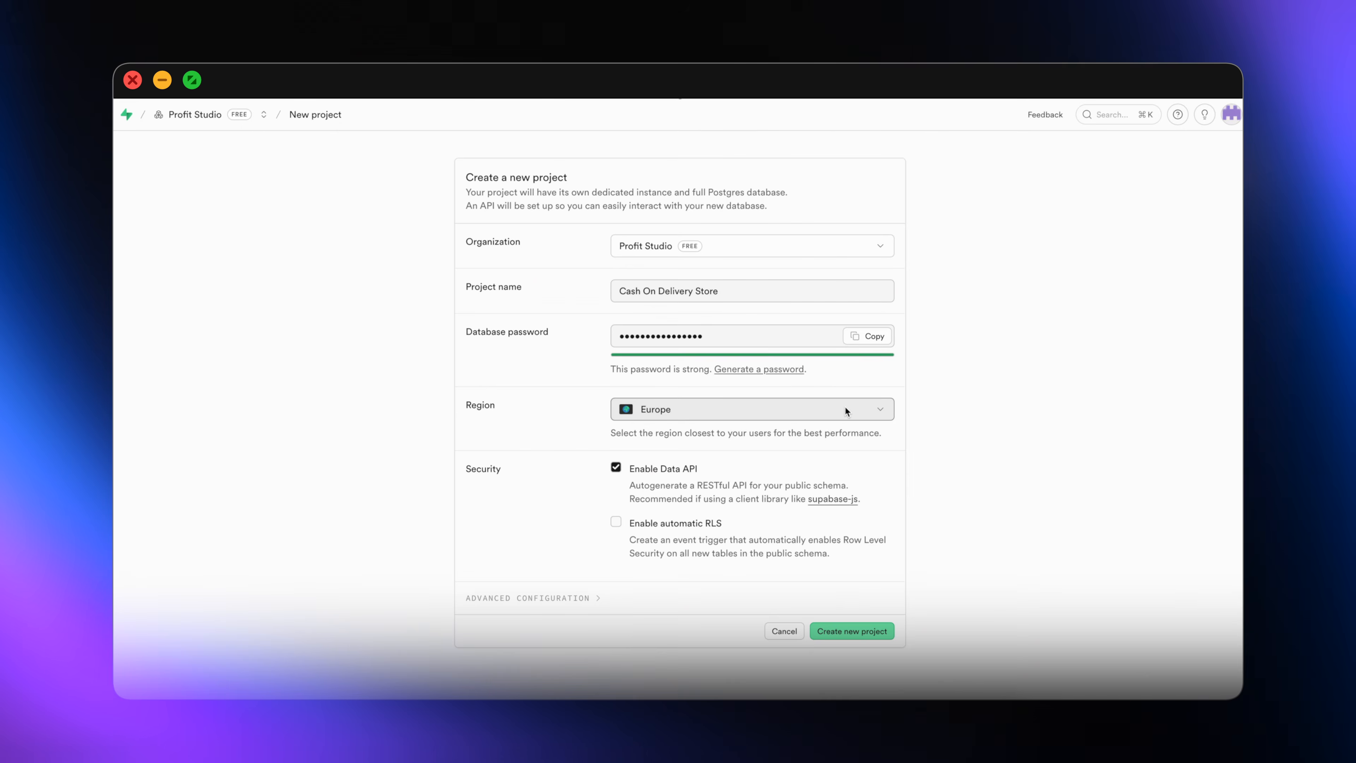
click(845, 406)
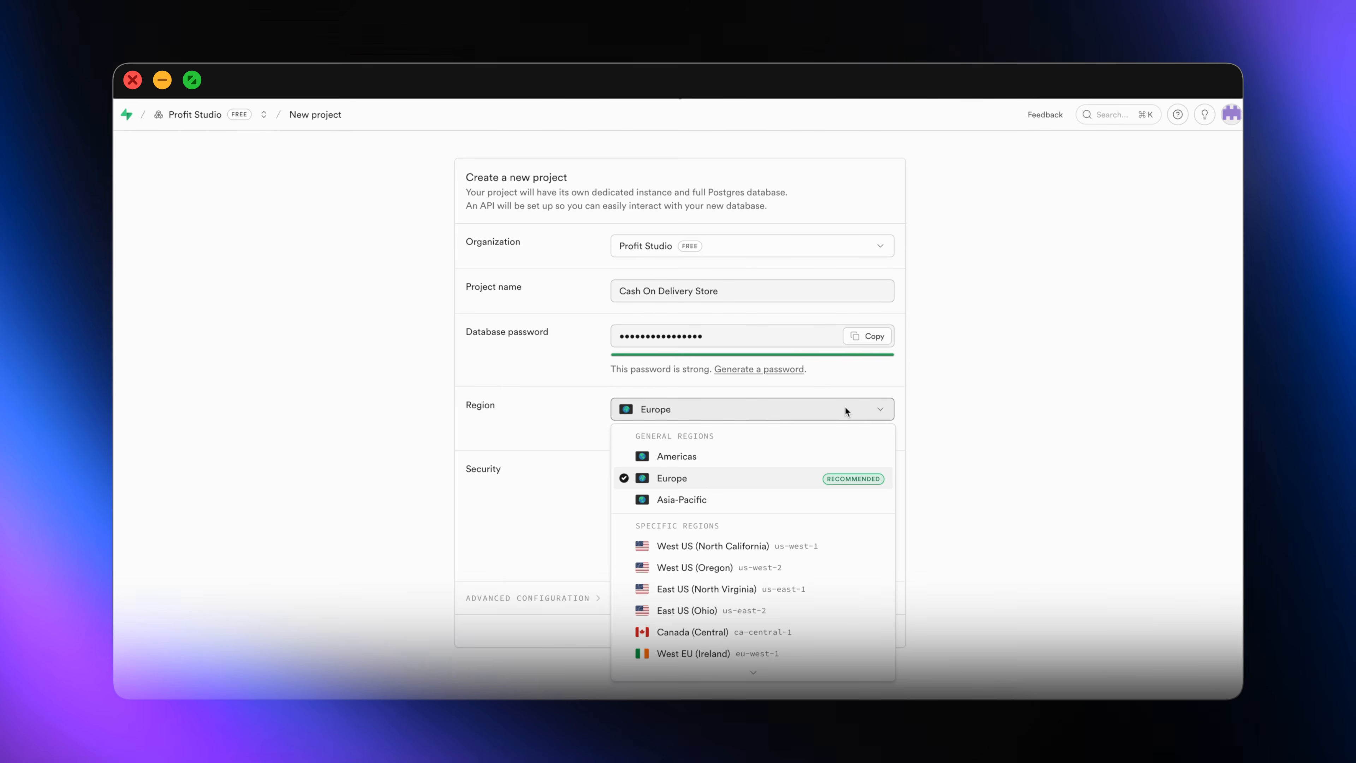
click(846, 408)
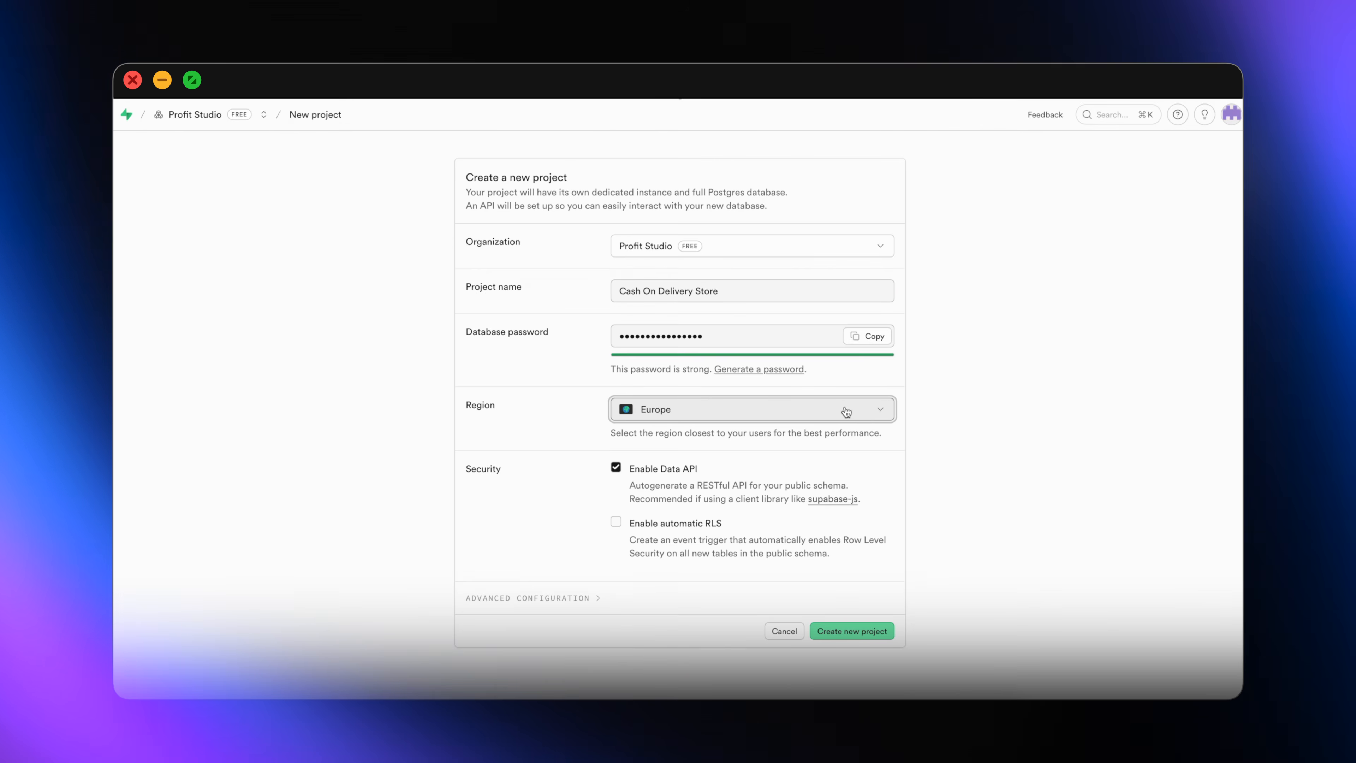
click(891, 630)
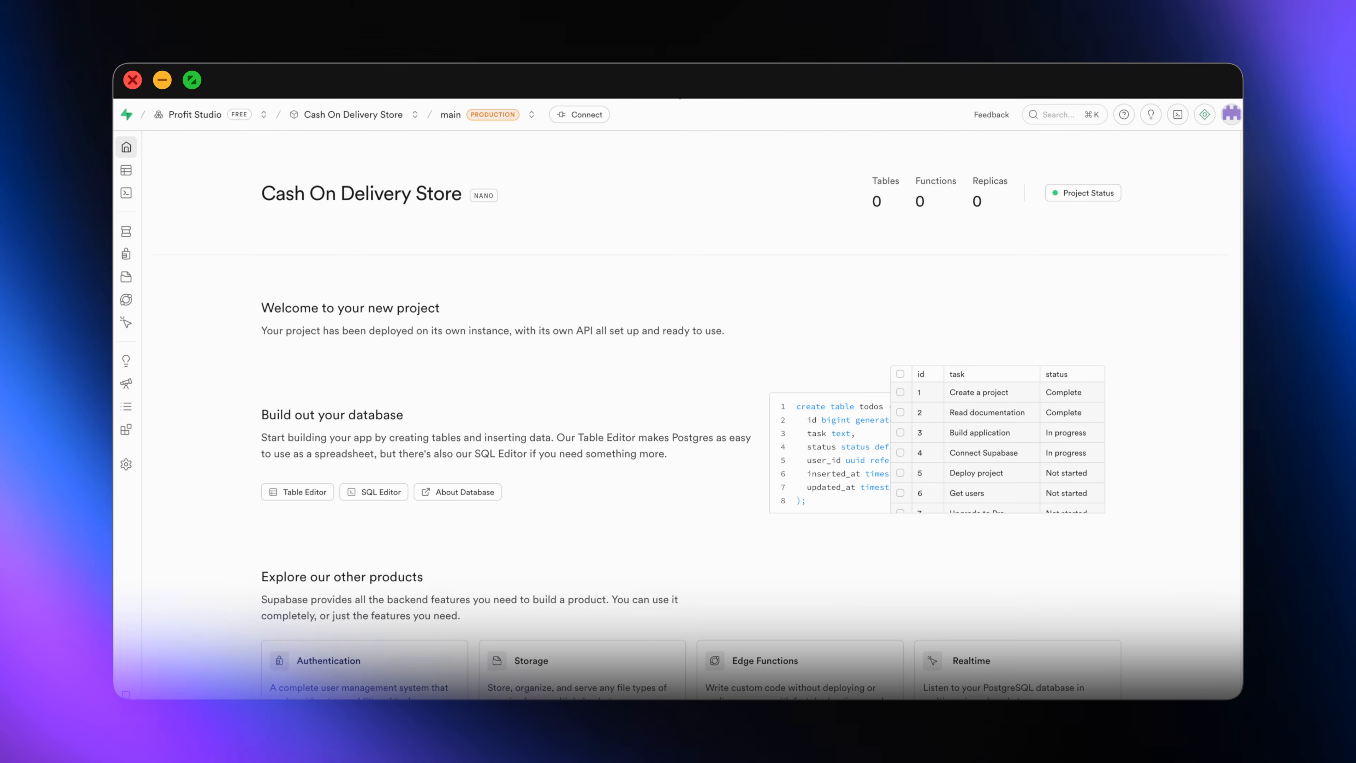
mouse_move(137, 203)
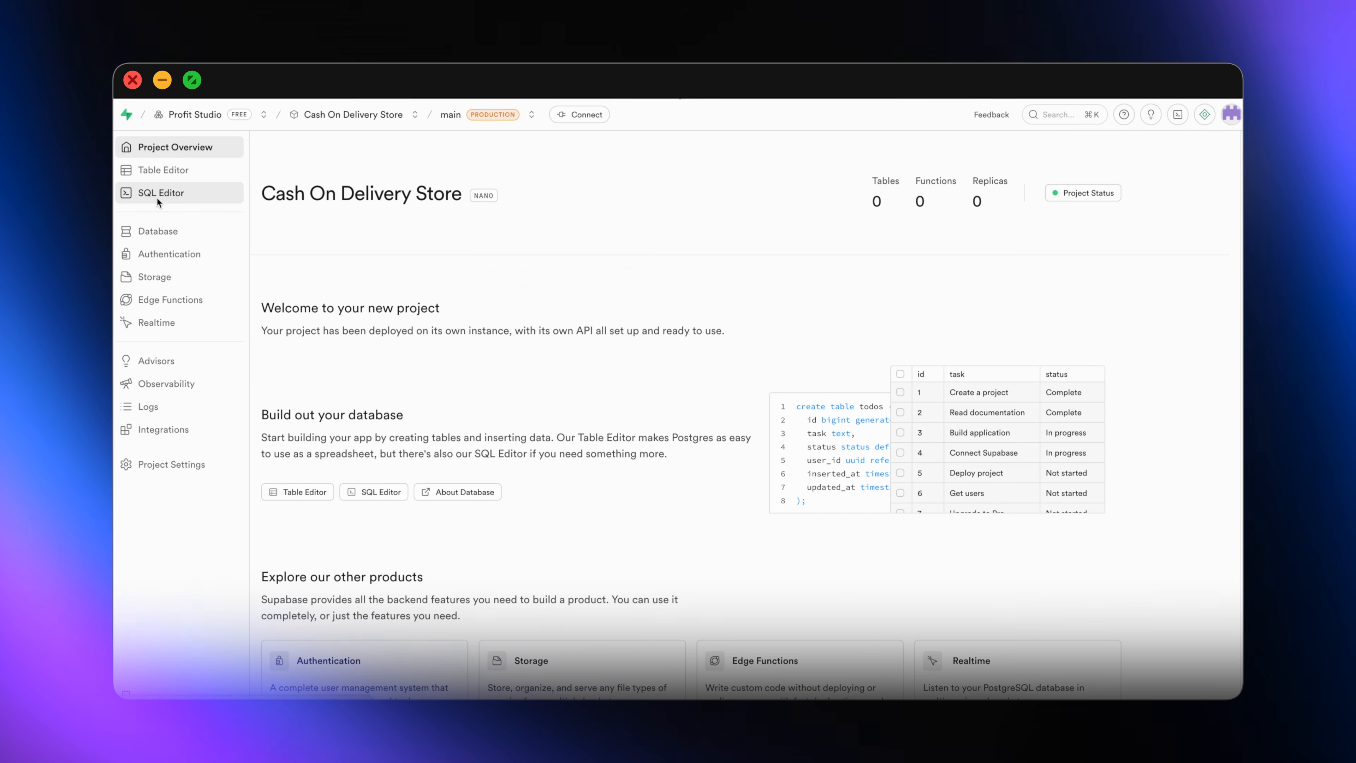
click(186, 172)
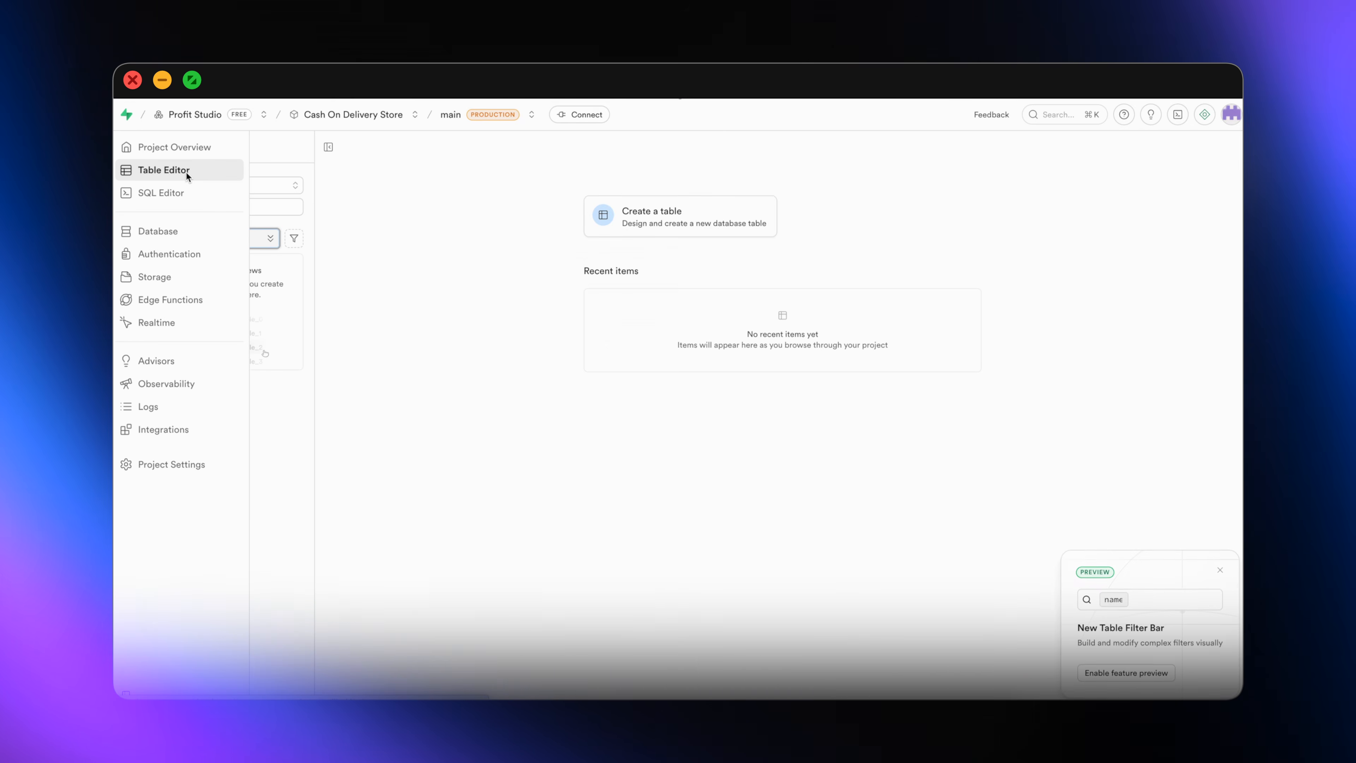
click(686, 223)
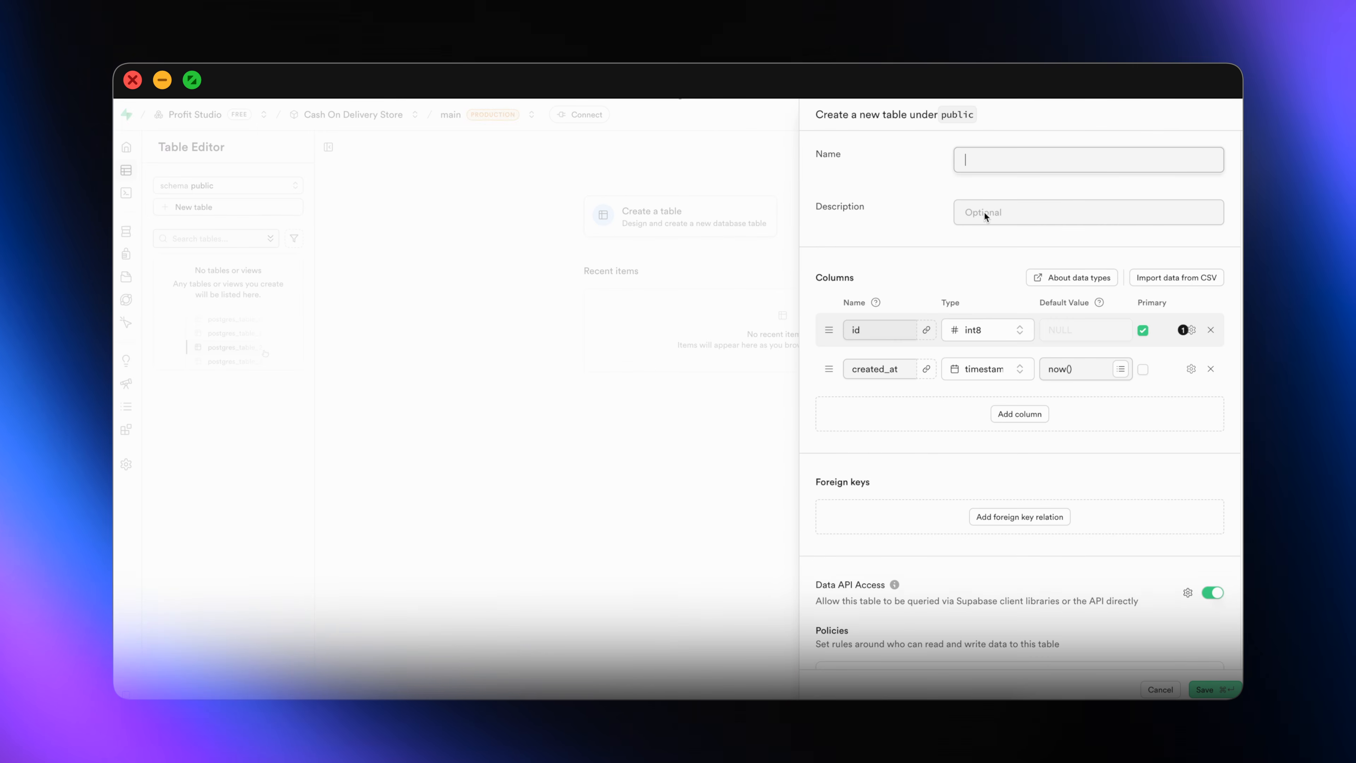
scroll(952, 361, down, 3)
scroll(955, 368, up, 3)
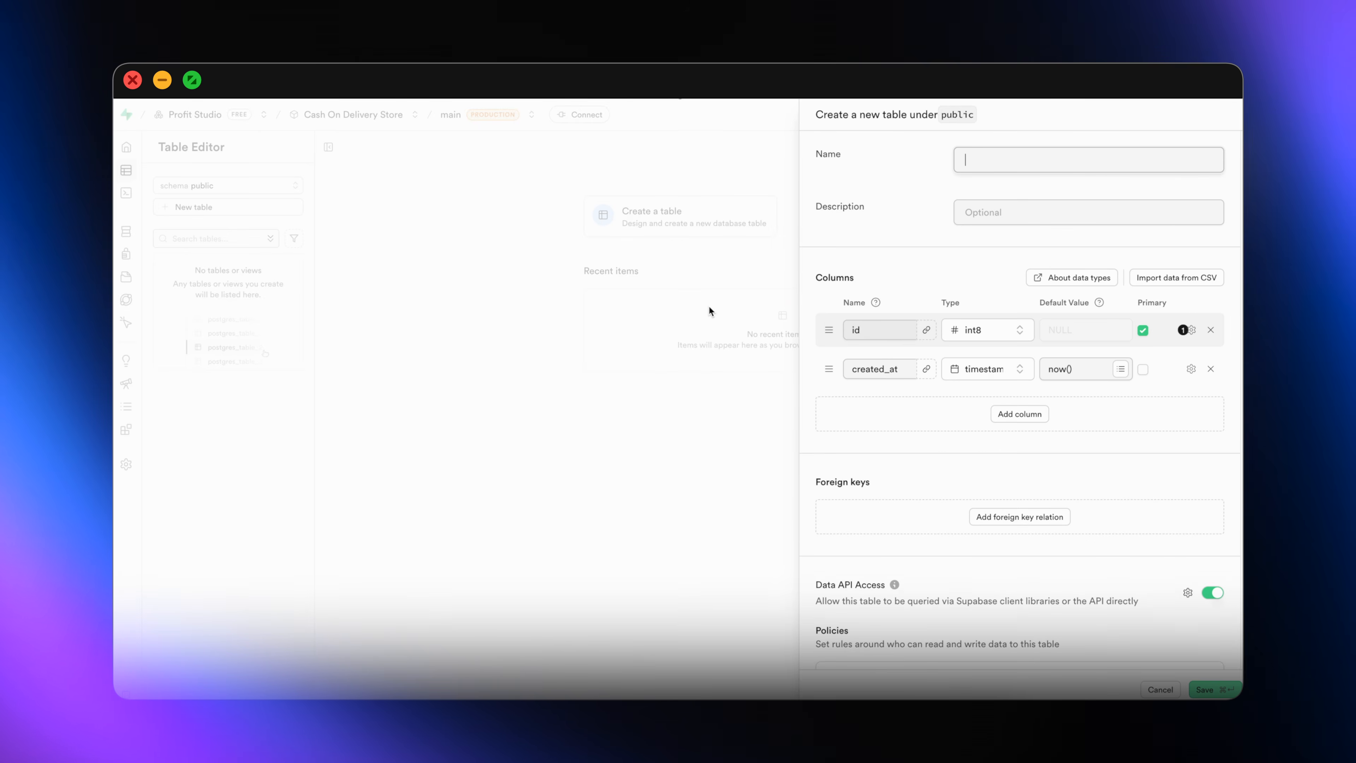
key(Escape)
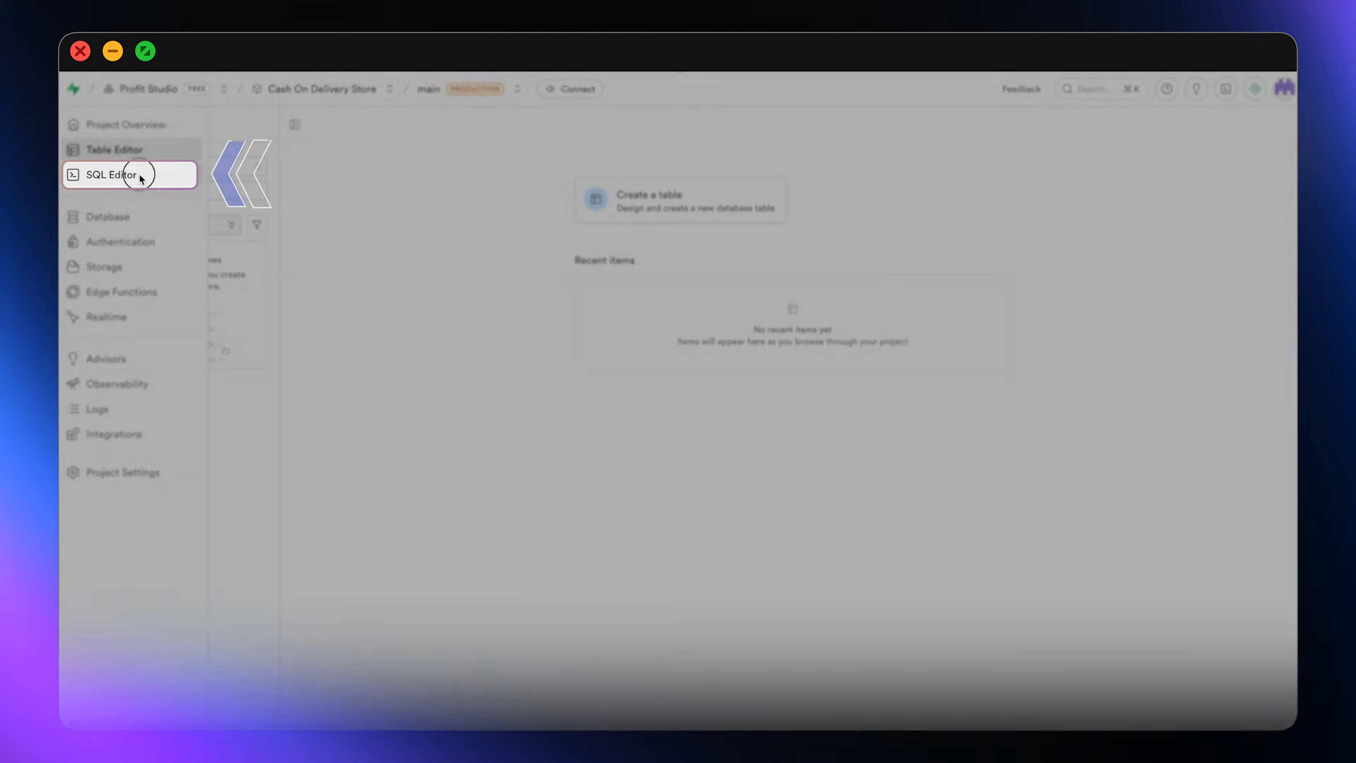
- Paste the SQL that creates the public.orders table with row level security into a new SQL Editor query and run it
click(139, 176)
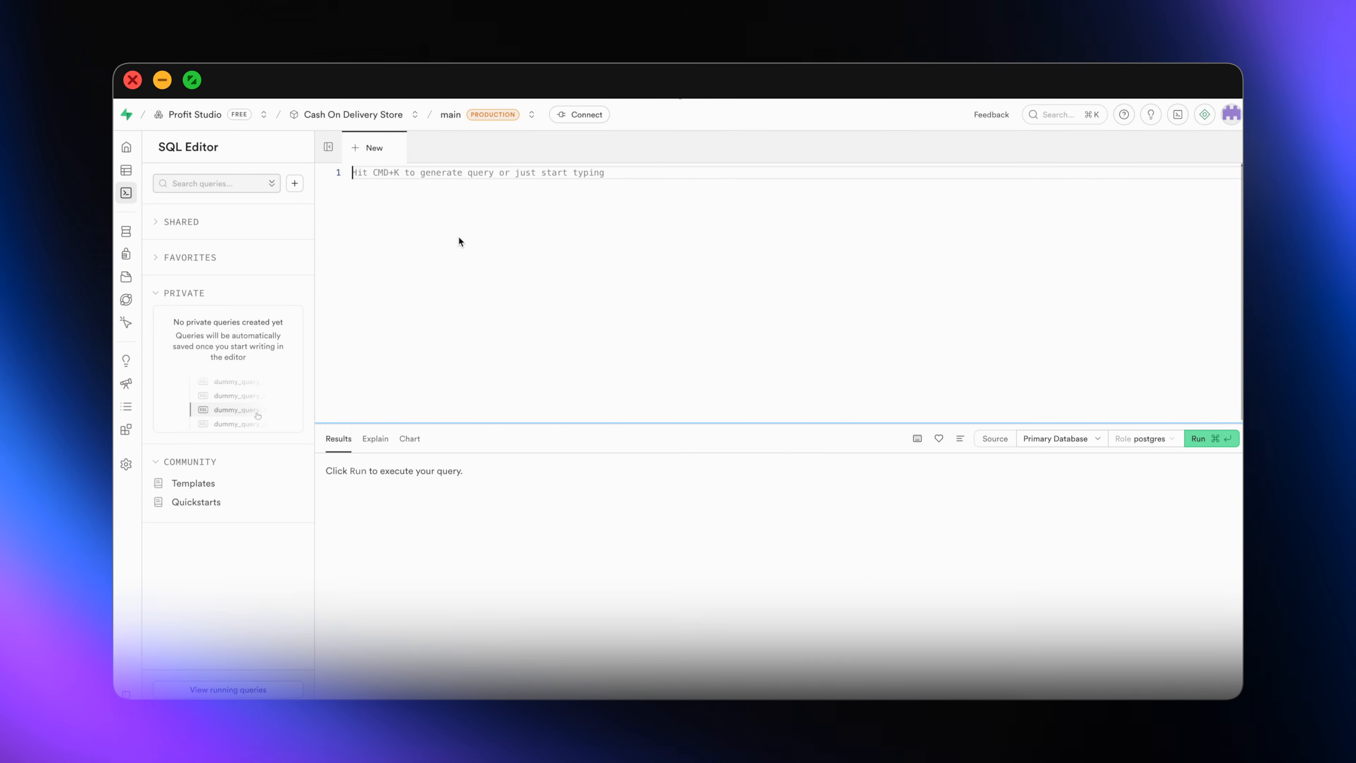
key(super+v)
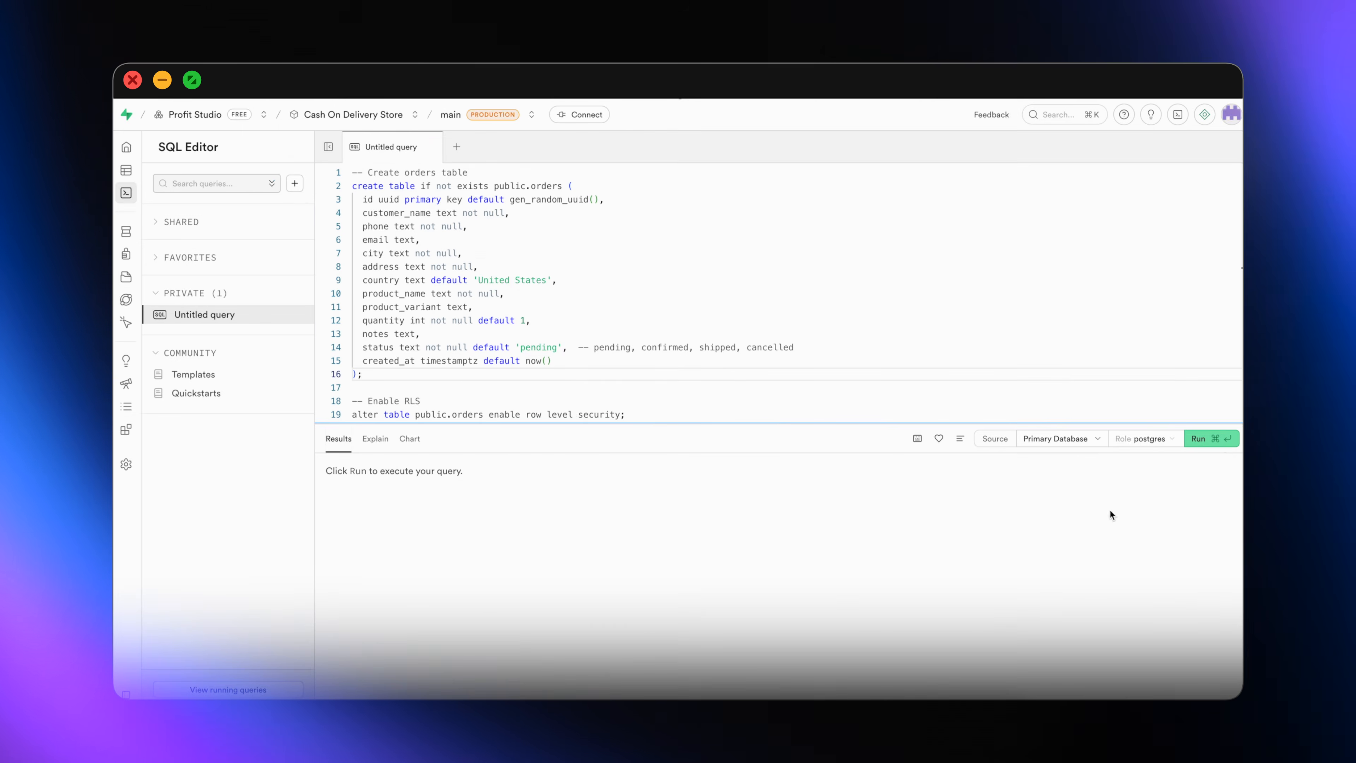
click(1221, 439)
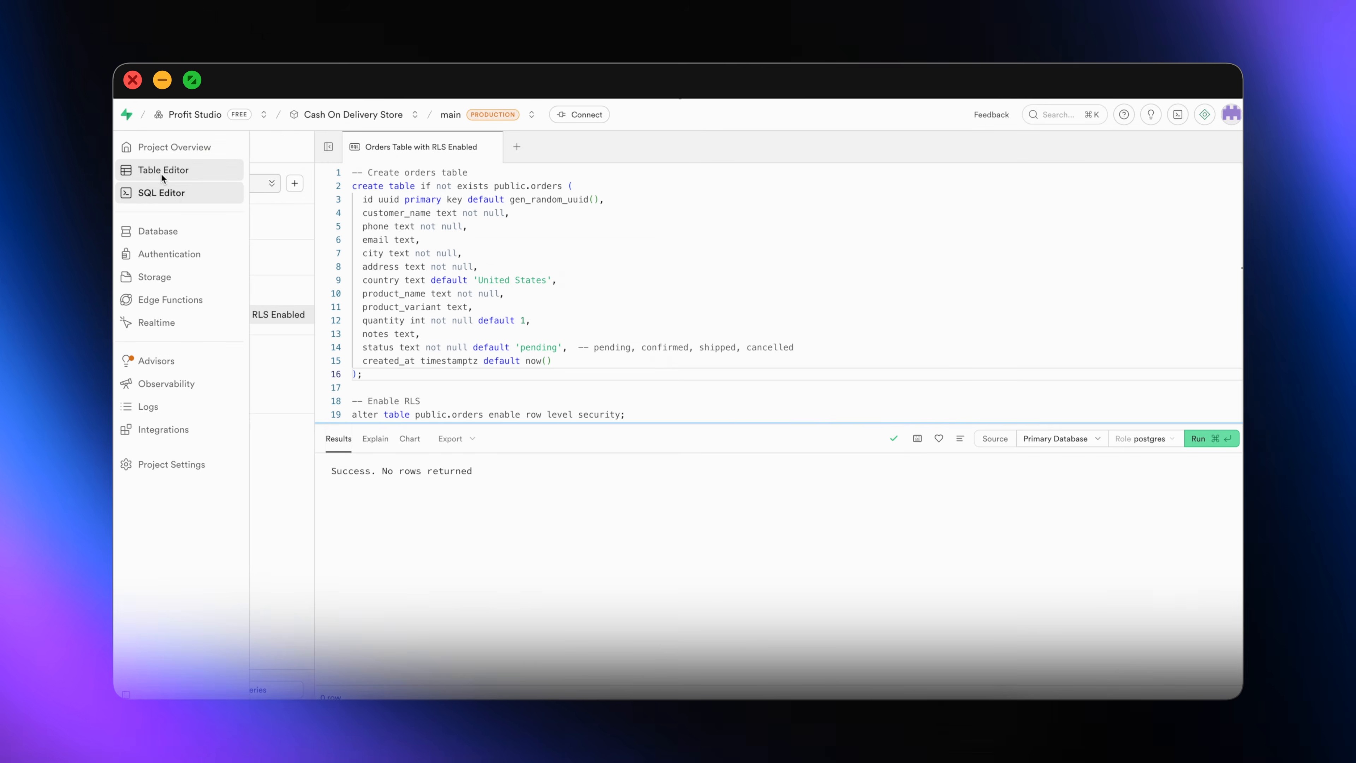
- Open the orders table in the Table Editor and examine its columns
click(160, 171)
click(251, 296)
click(229, 262)
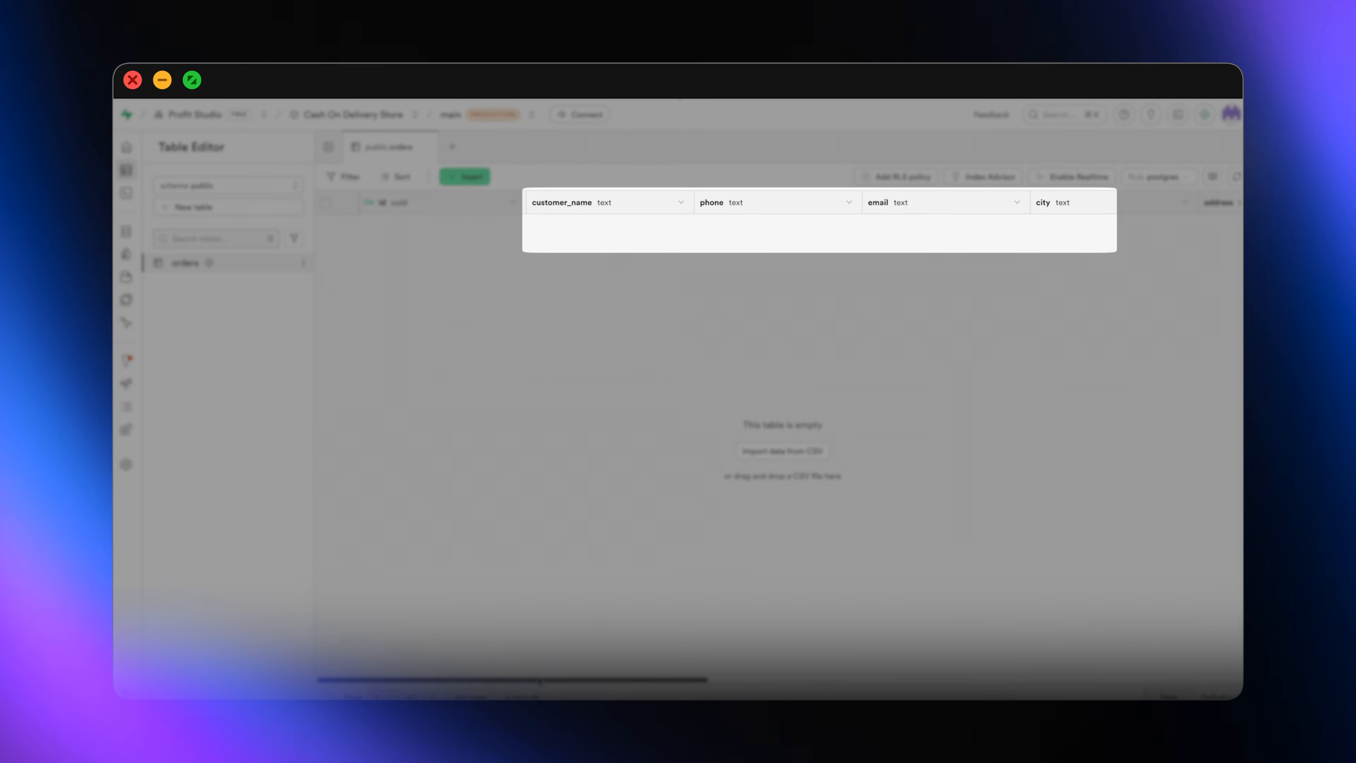
mouse_move(539, 679)
mouse_down()
mouse_move(1077, 674)
mouse_move(525, 687)
mouse_up()
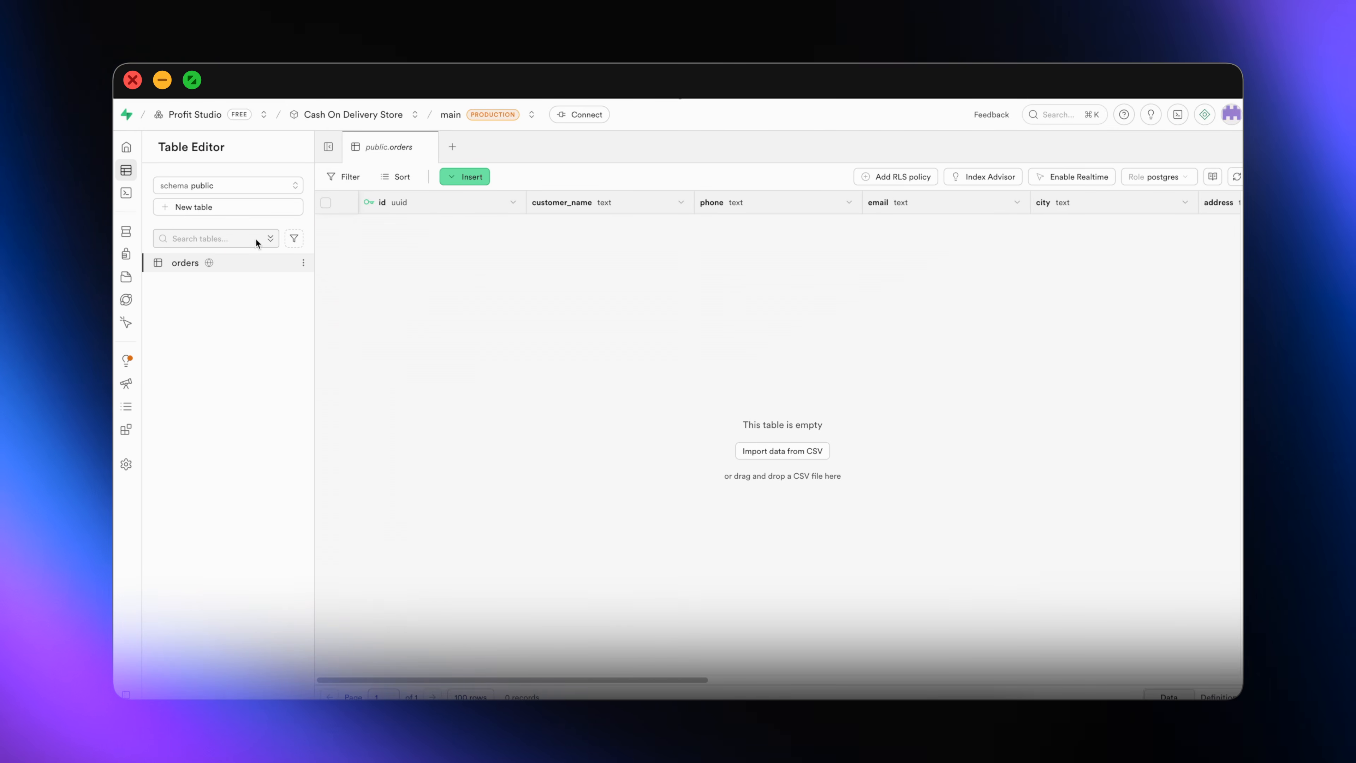
- Replace the orders query with the SQL that creates public.profiles with row level security, run it and open the profiles table
click(184, 191)
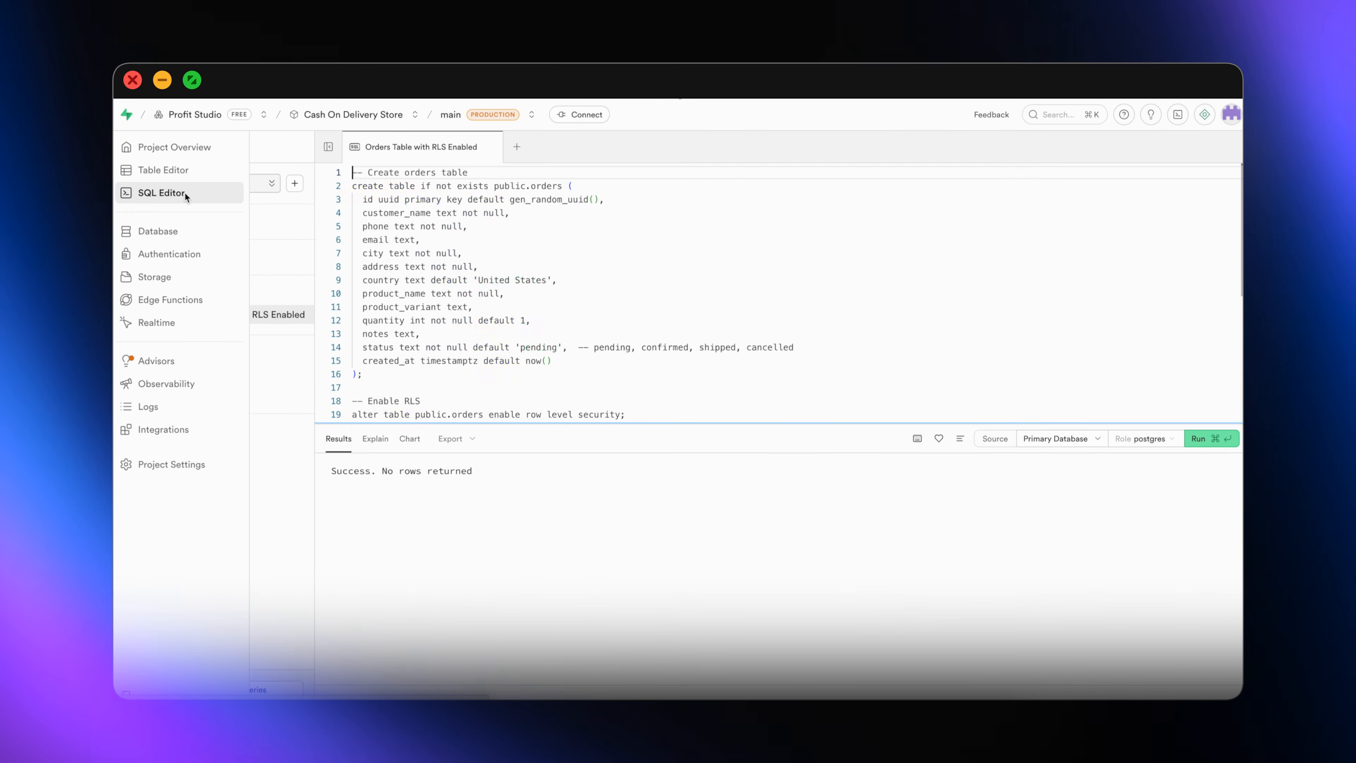
double_click(450, 253)
key(super+a)
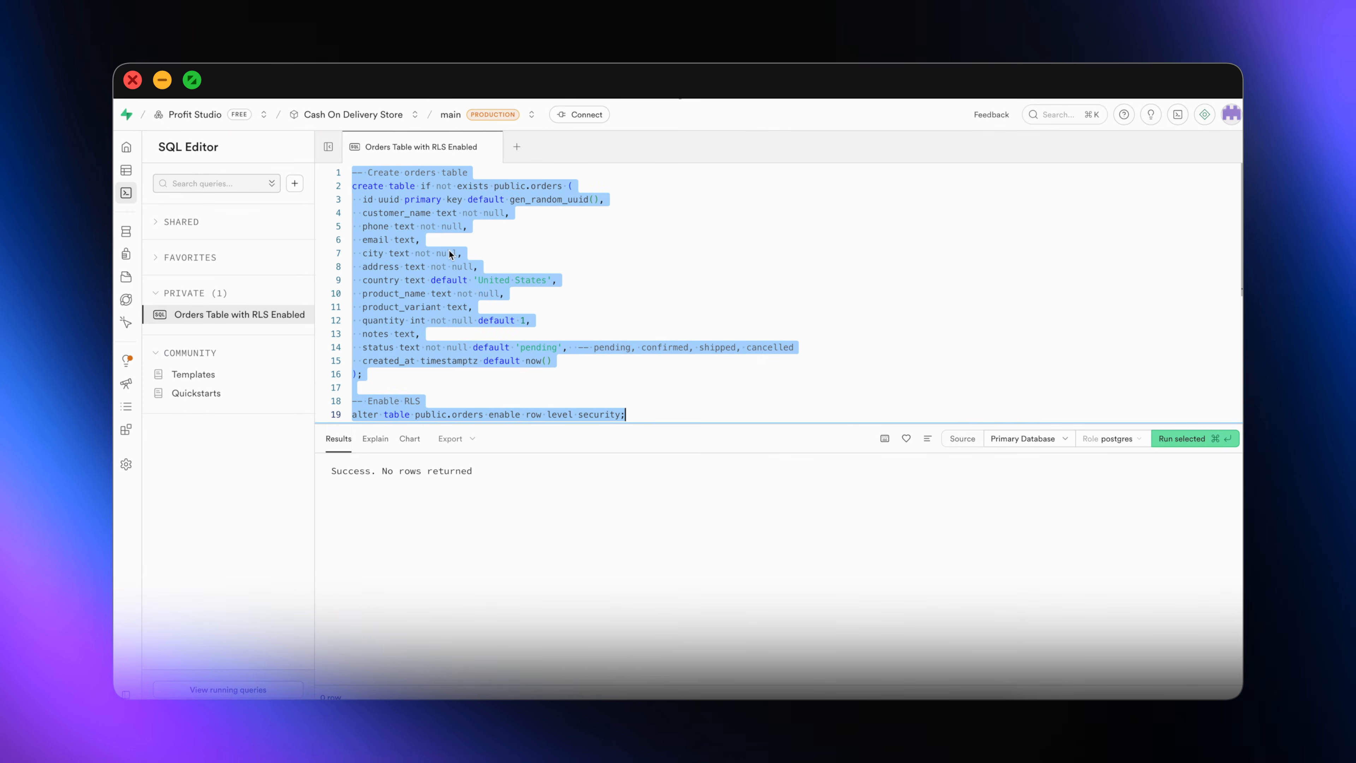
key(BackSpace)
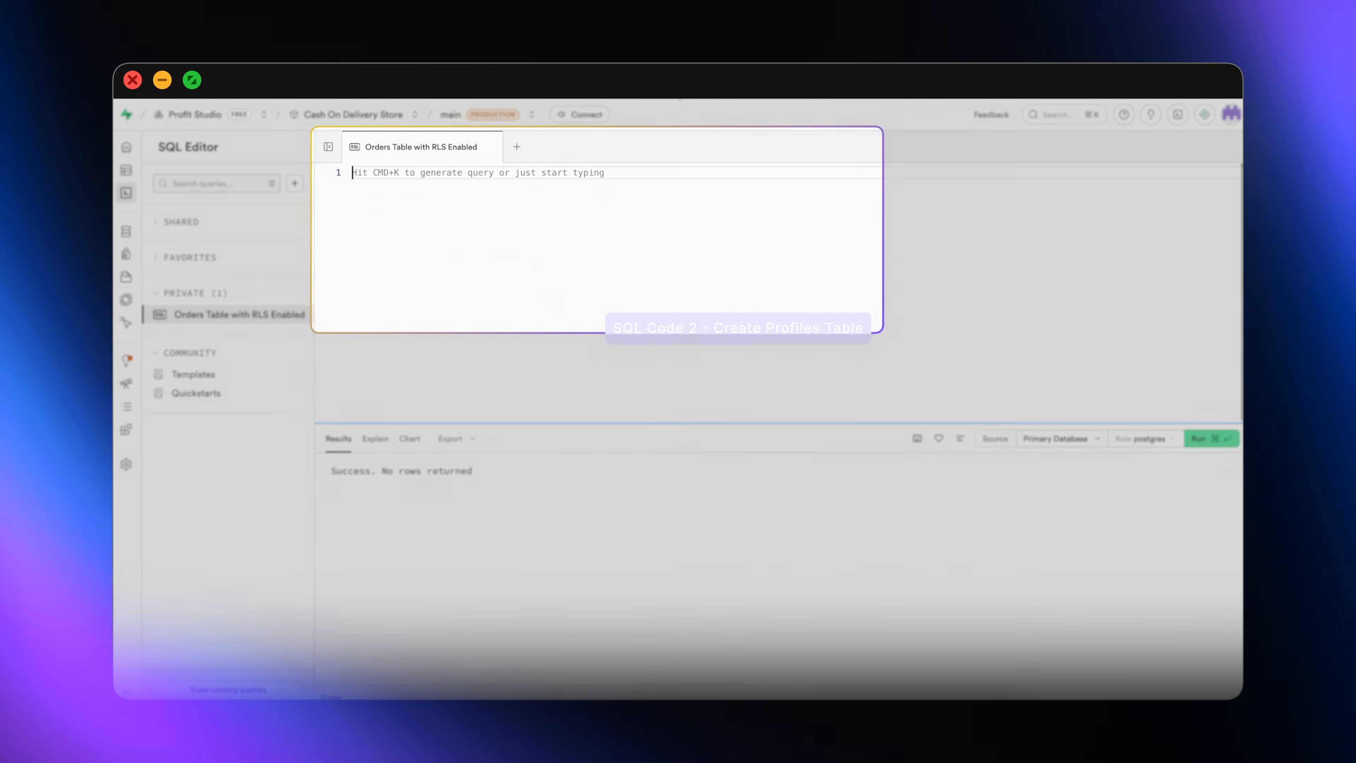
key(super+v)
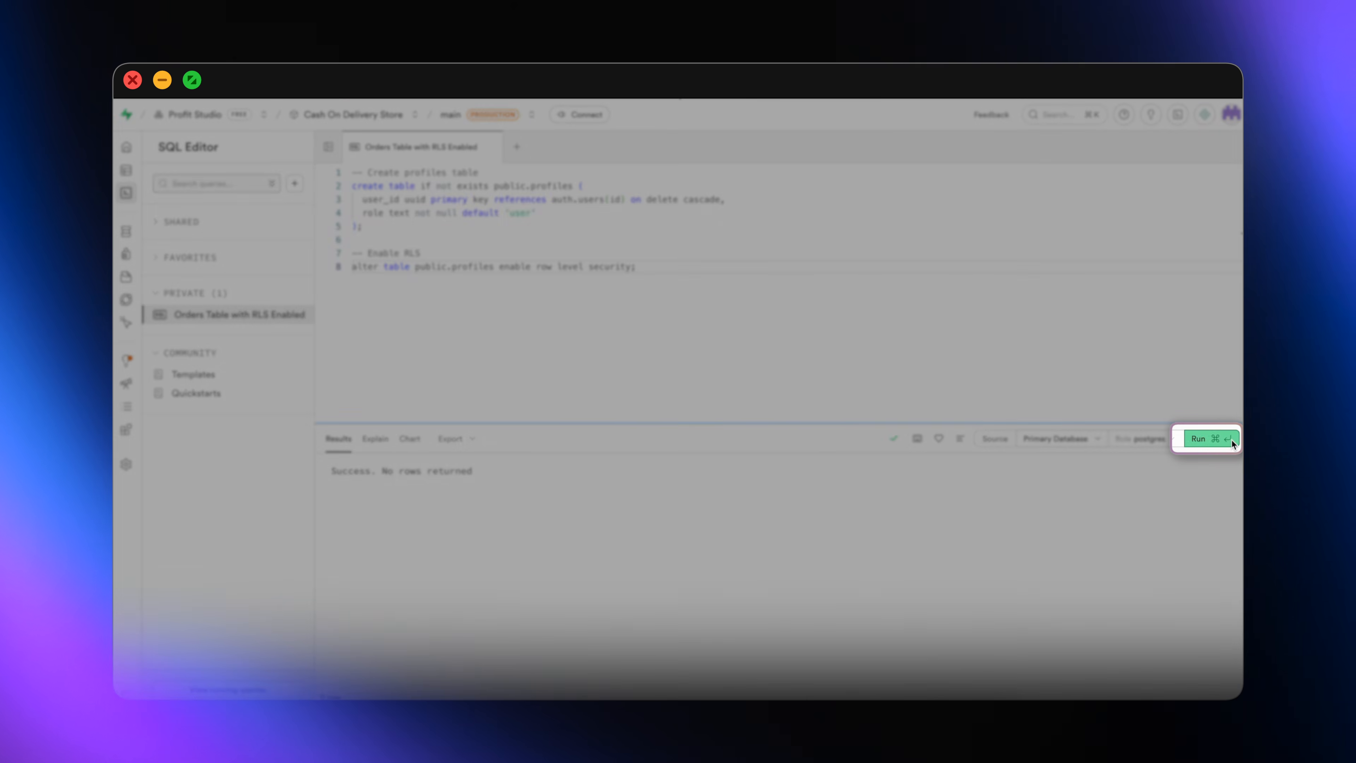
click(1231, 440)
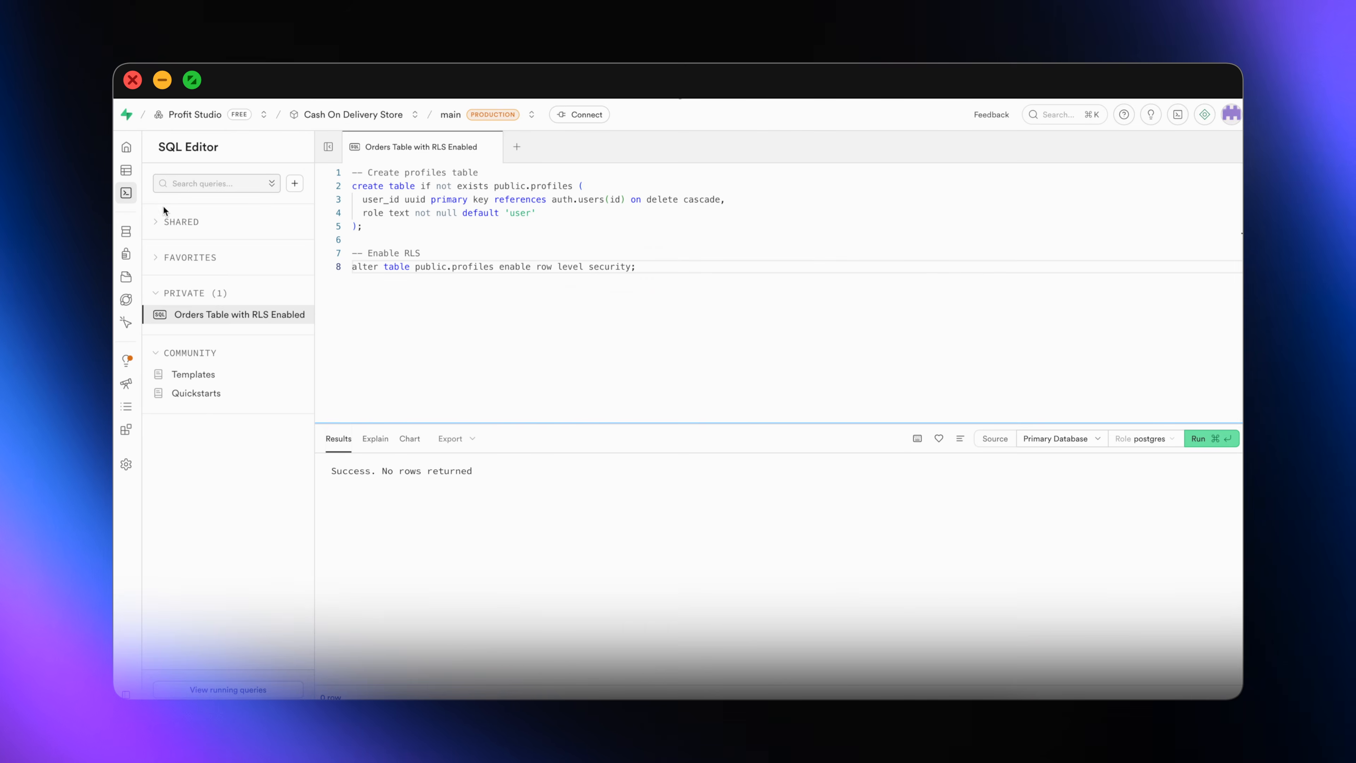
click(148, 175)
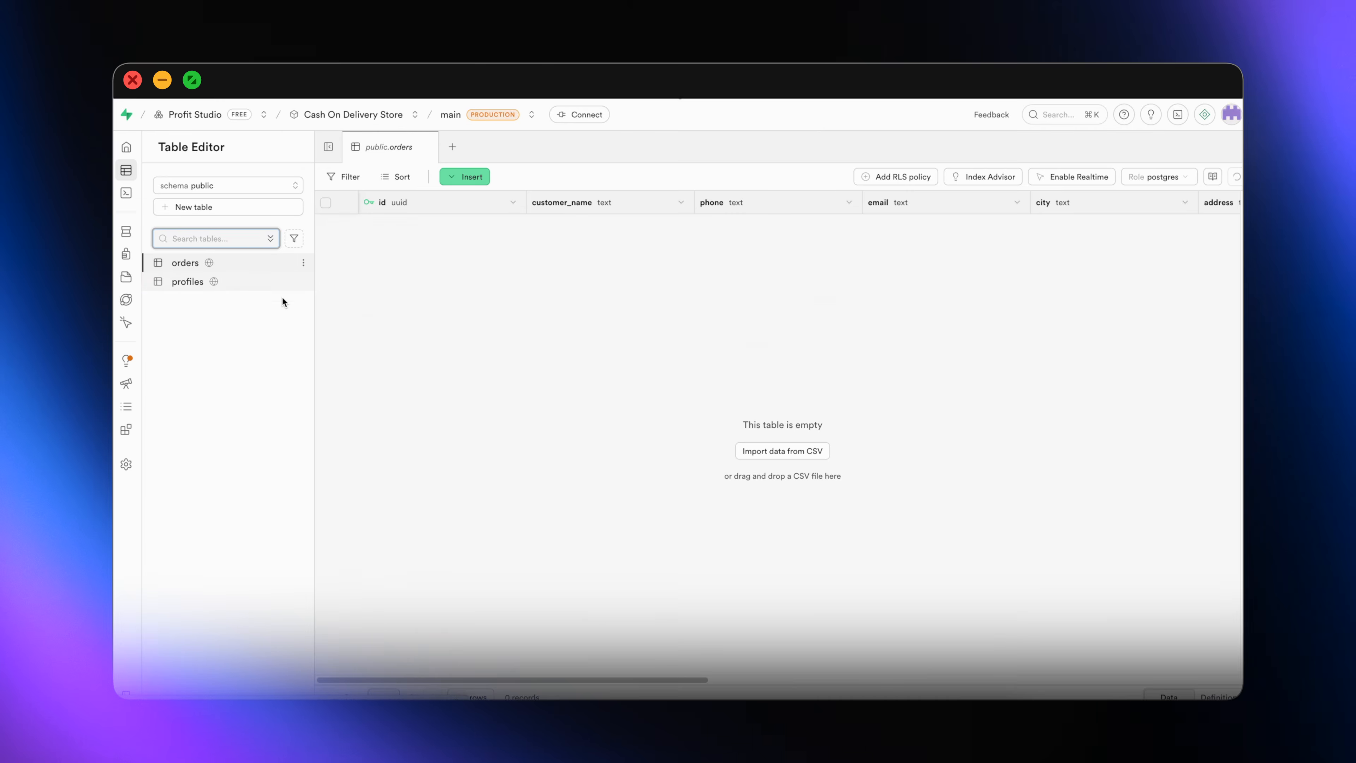
click(247, 284)
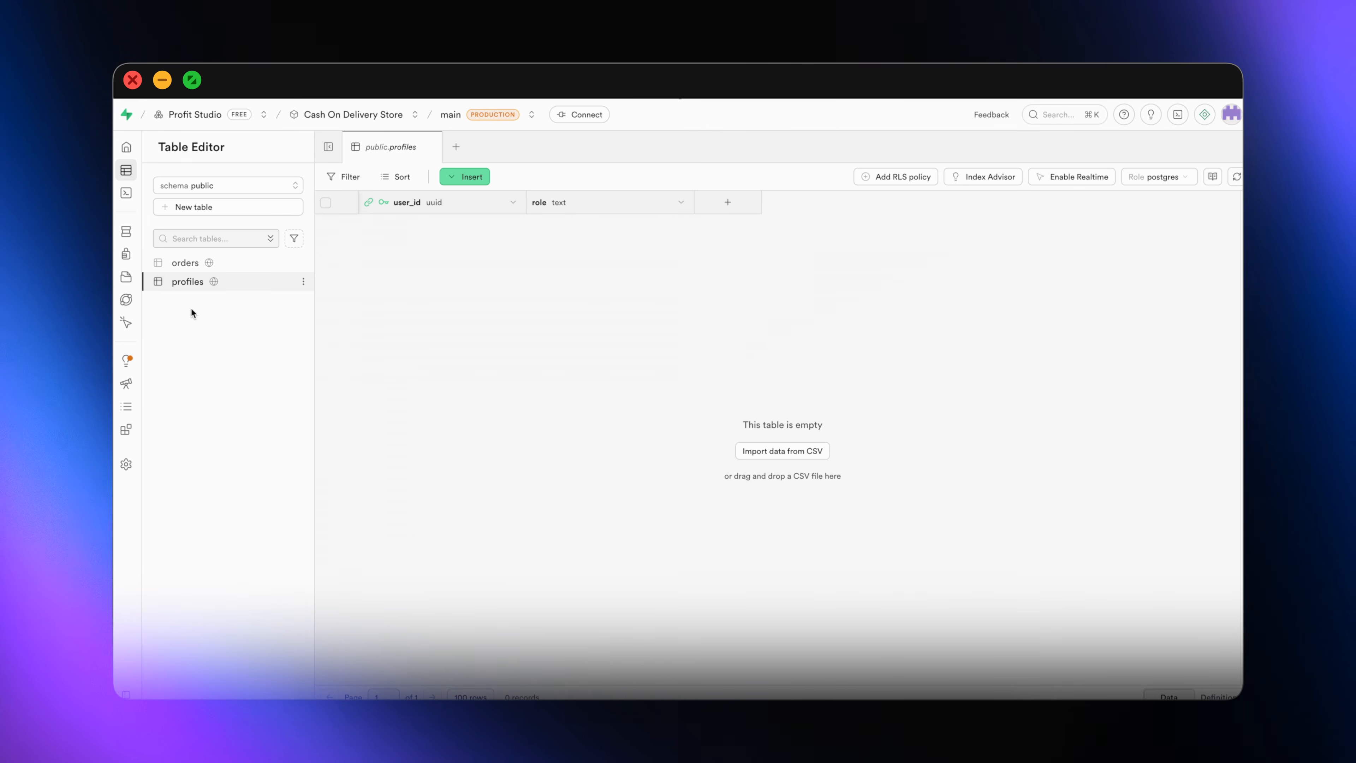
- Create an authentication user with the user's email address and account password, keeping Auto Confirm User enabled
mouse_move(133, 274)
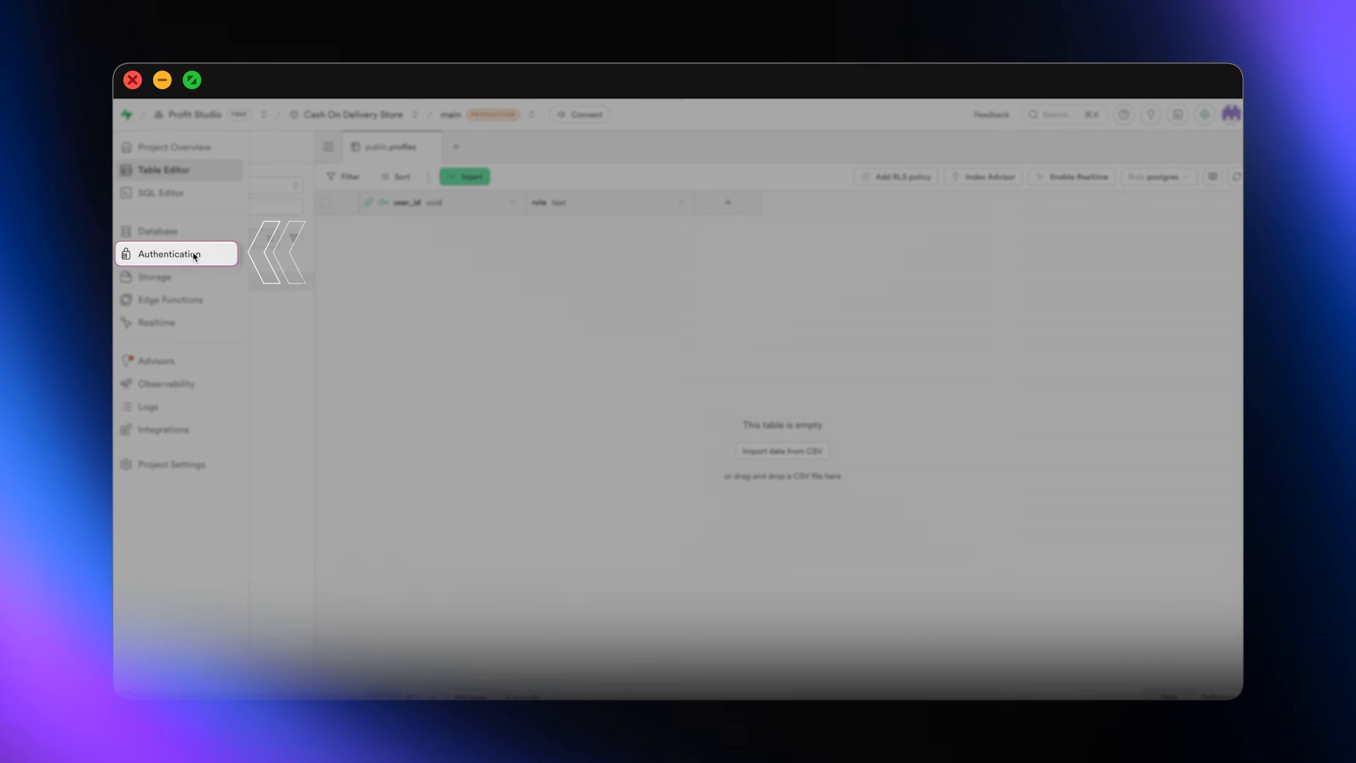
click(213, 254)
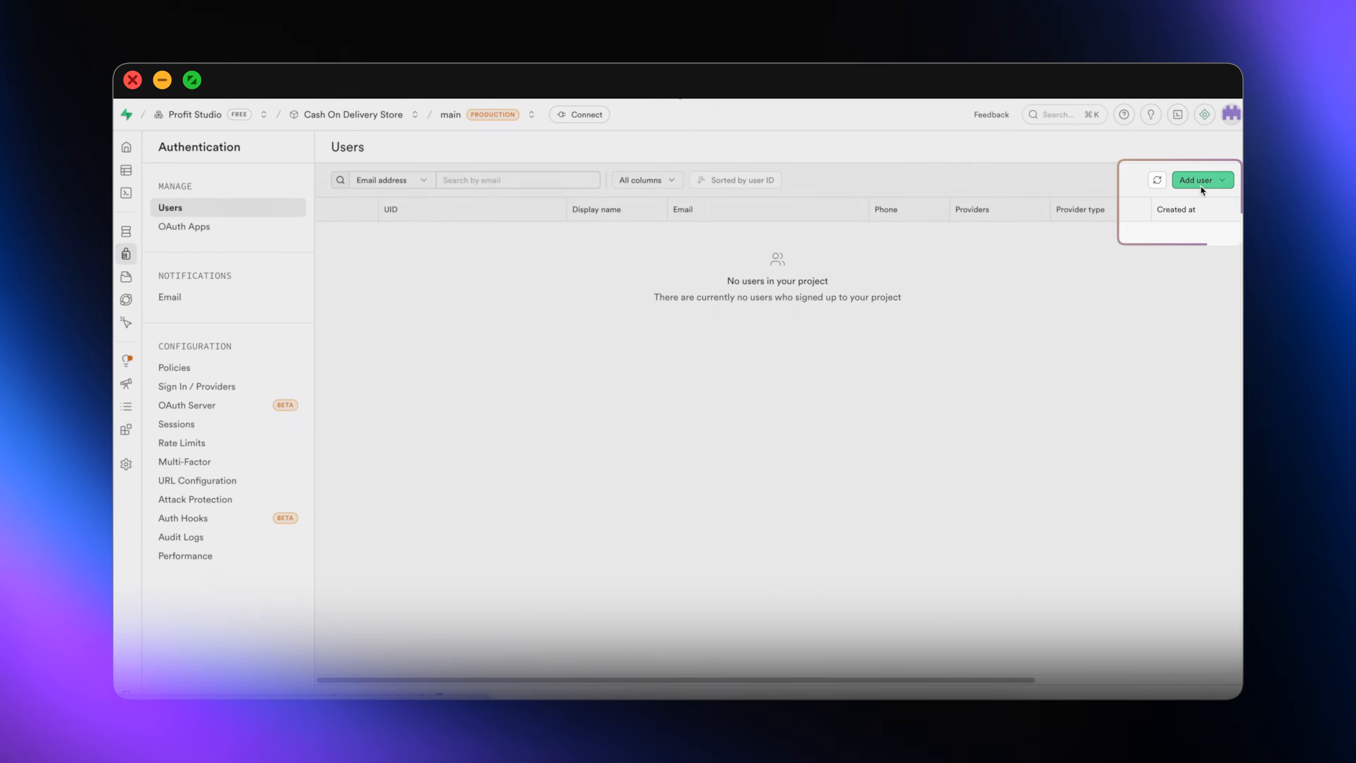
click(1200, 186)
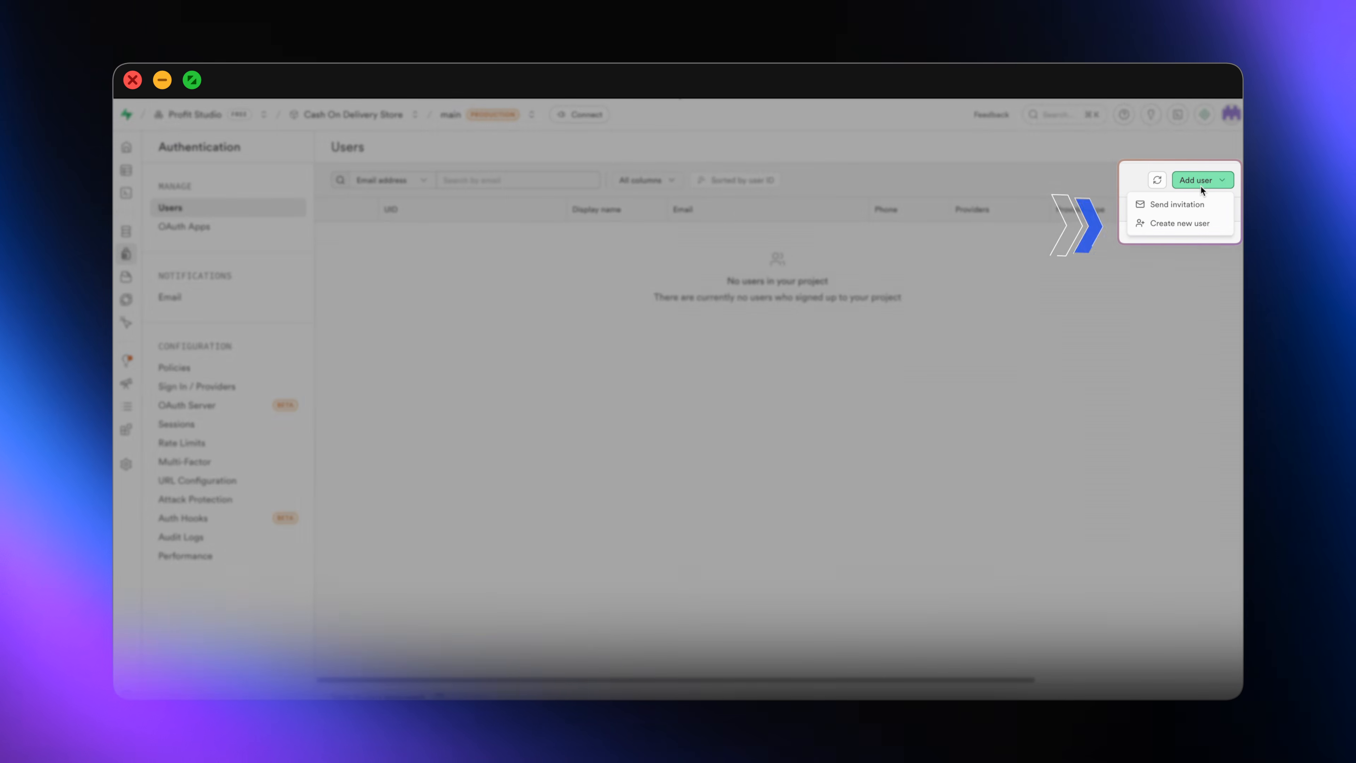
click(1219, 223)
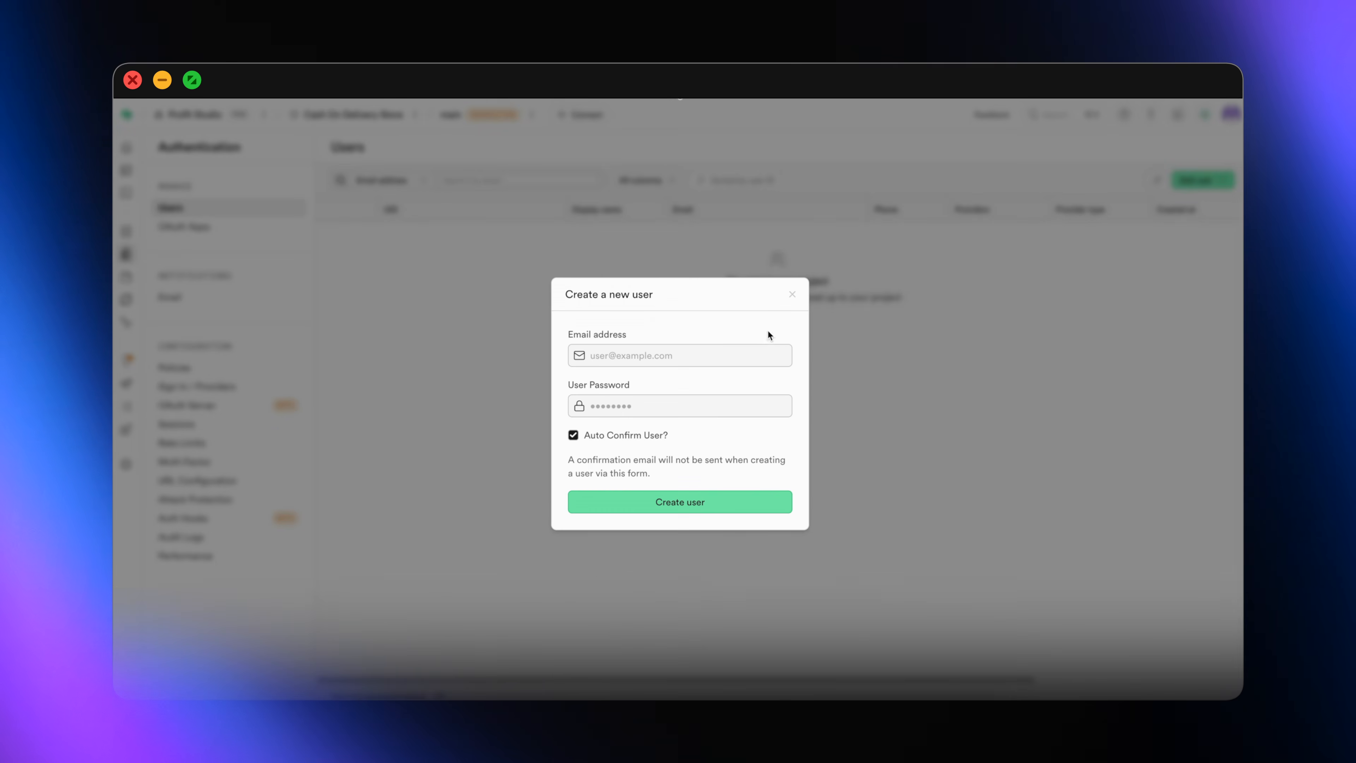
click(638, 359)
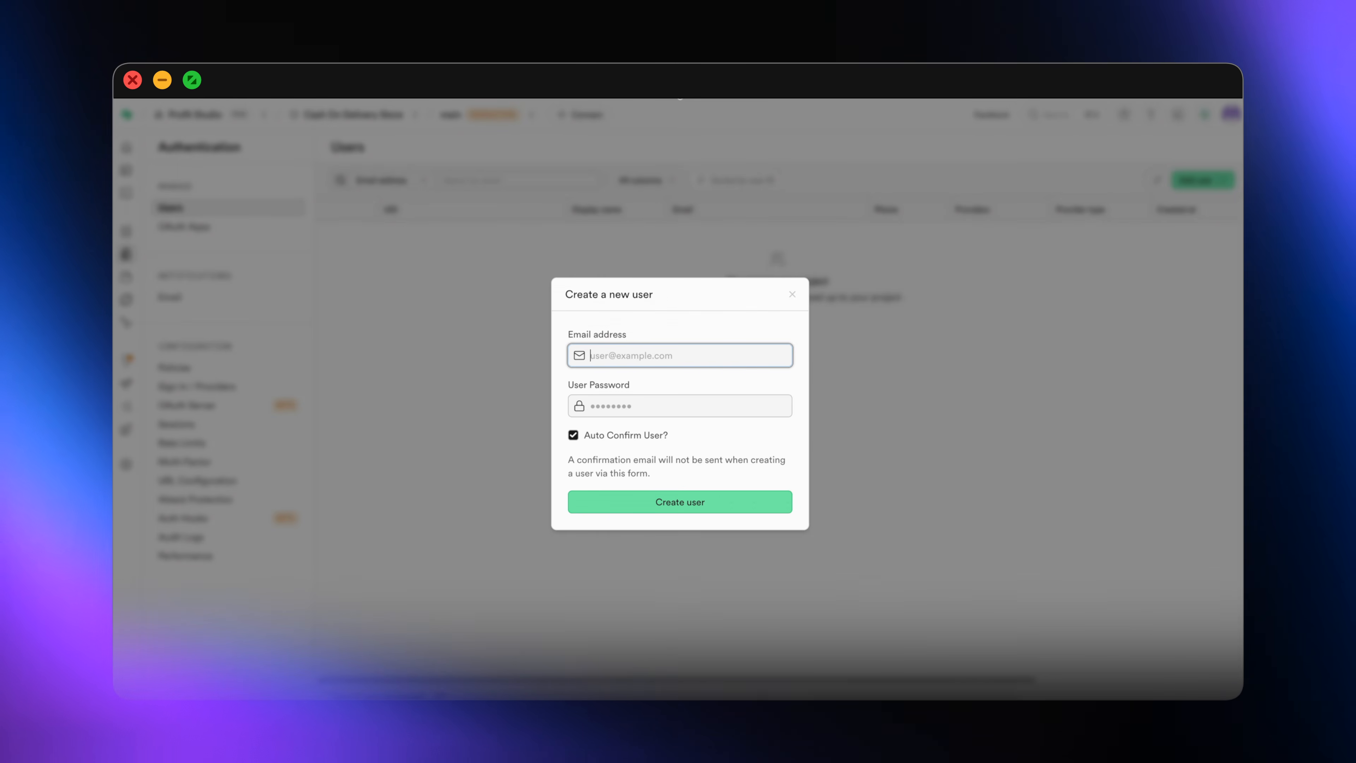
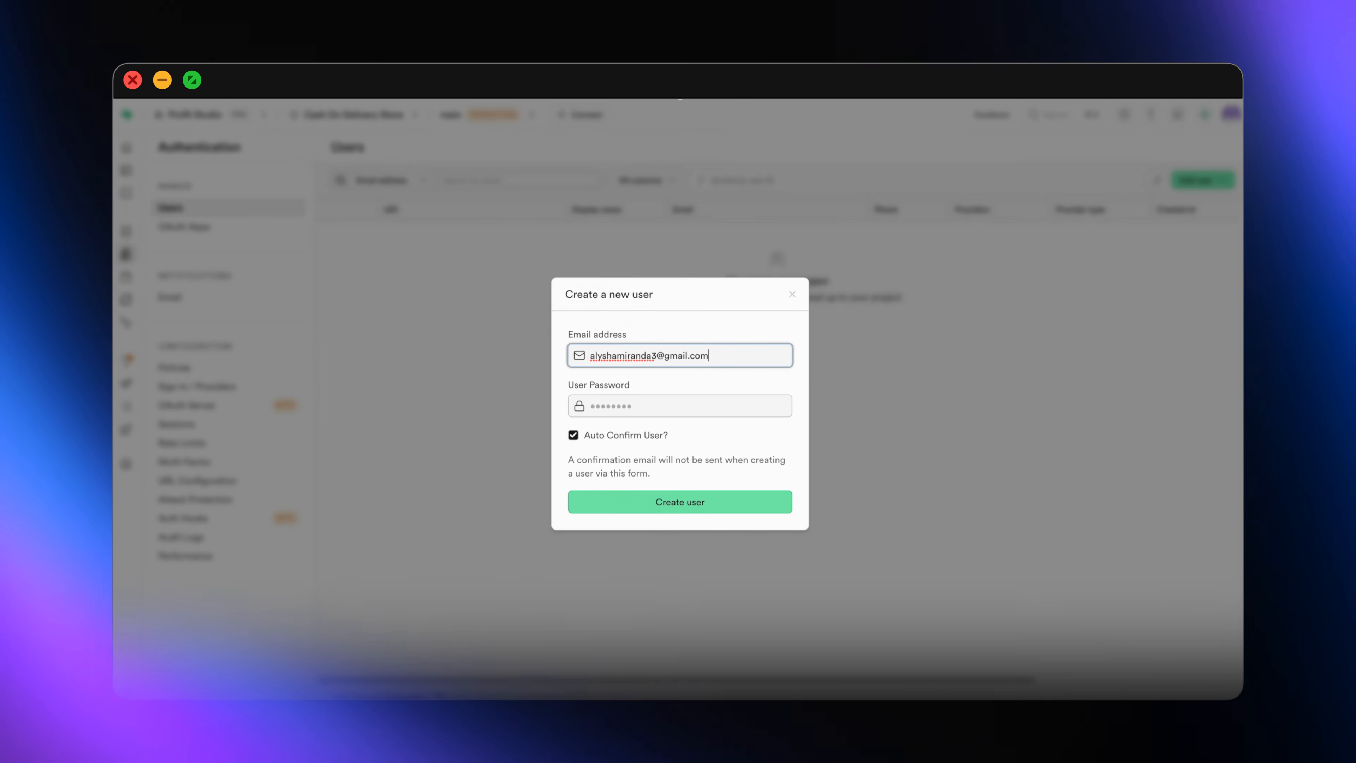
click(790, 408)
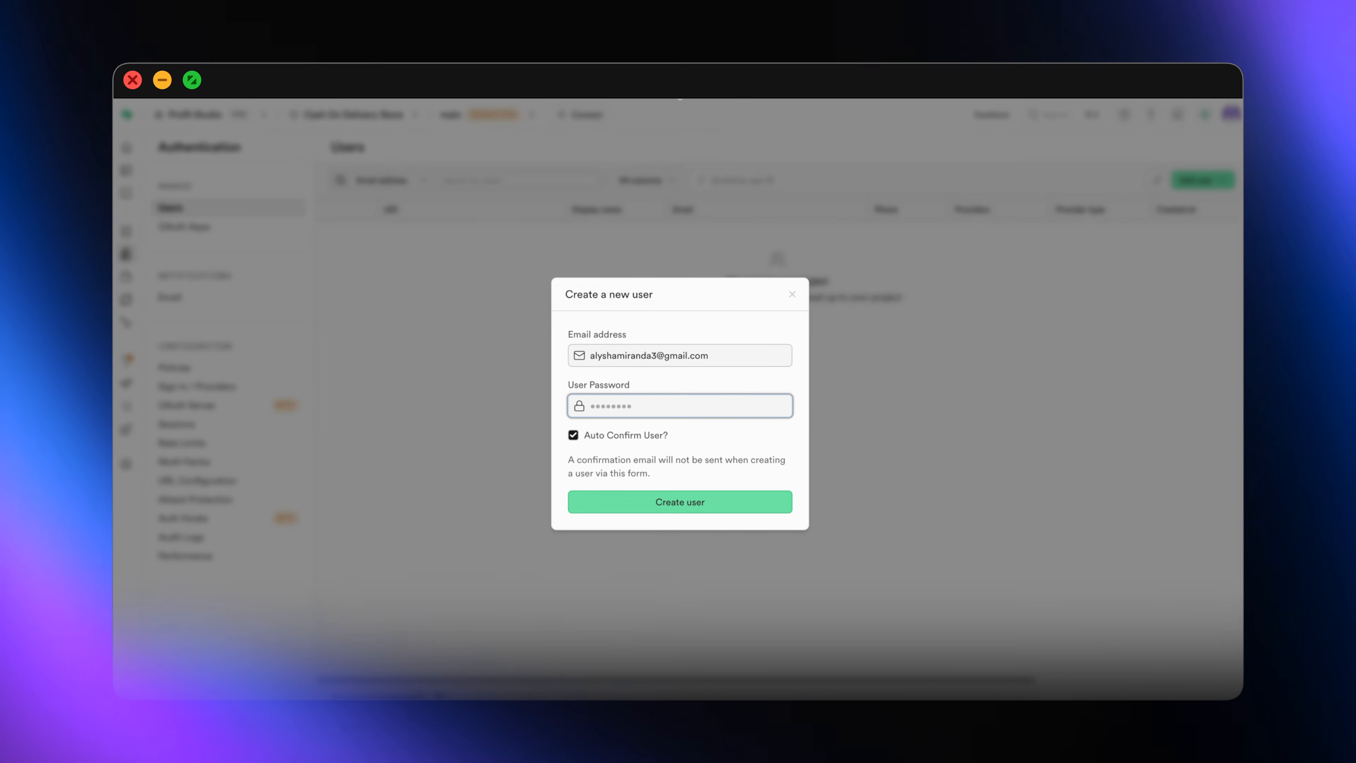
text(••••••••••••••)
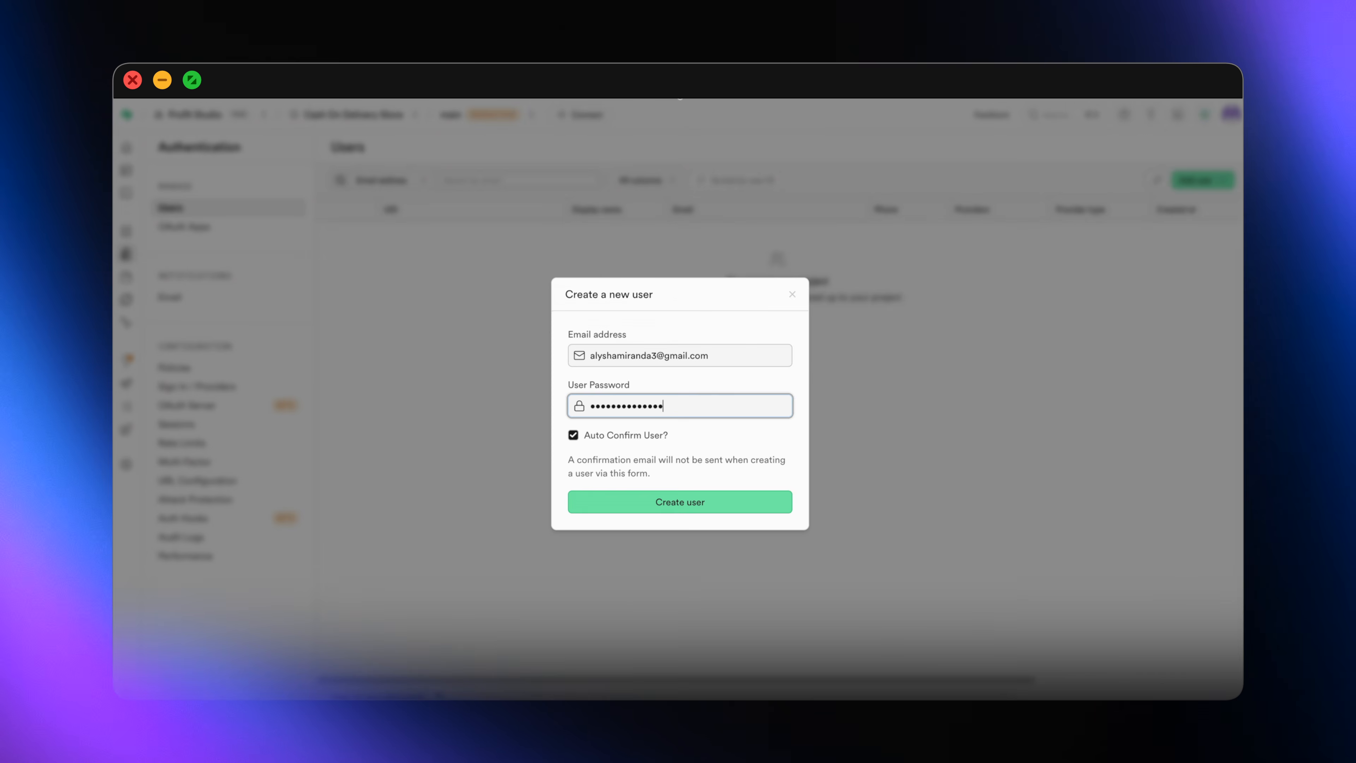
click(745, 500)
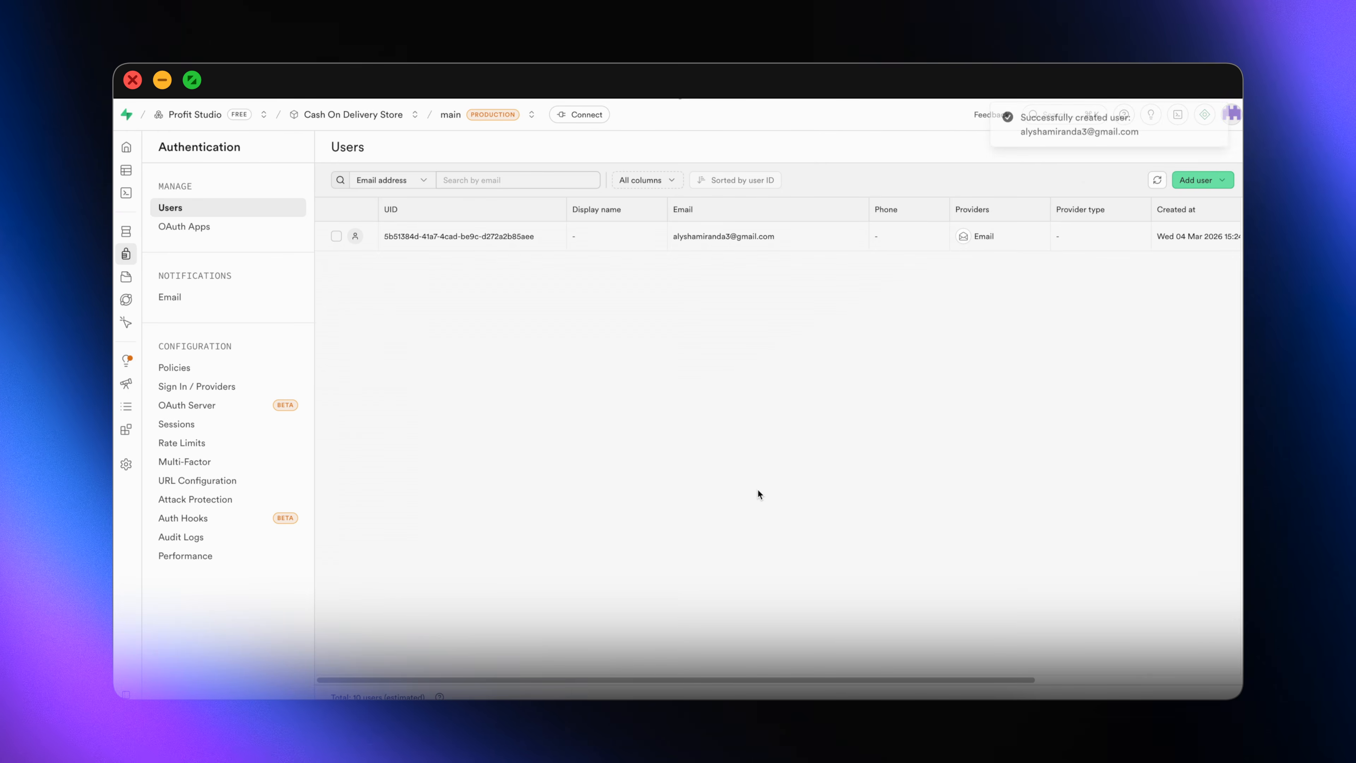
- Copy the new user's UID and replace the SQL Editor query with the insert into public.profiles that assigns the admin role
click(496, 237)
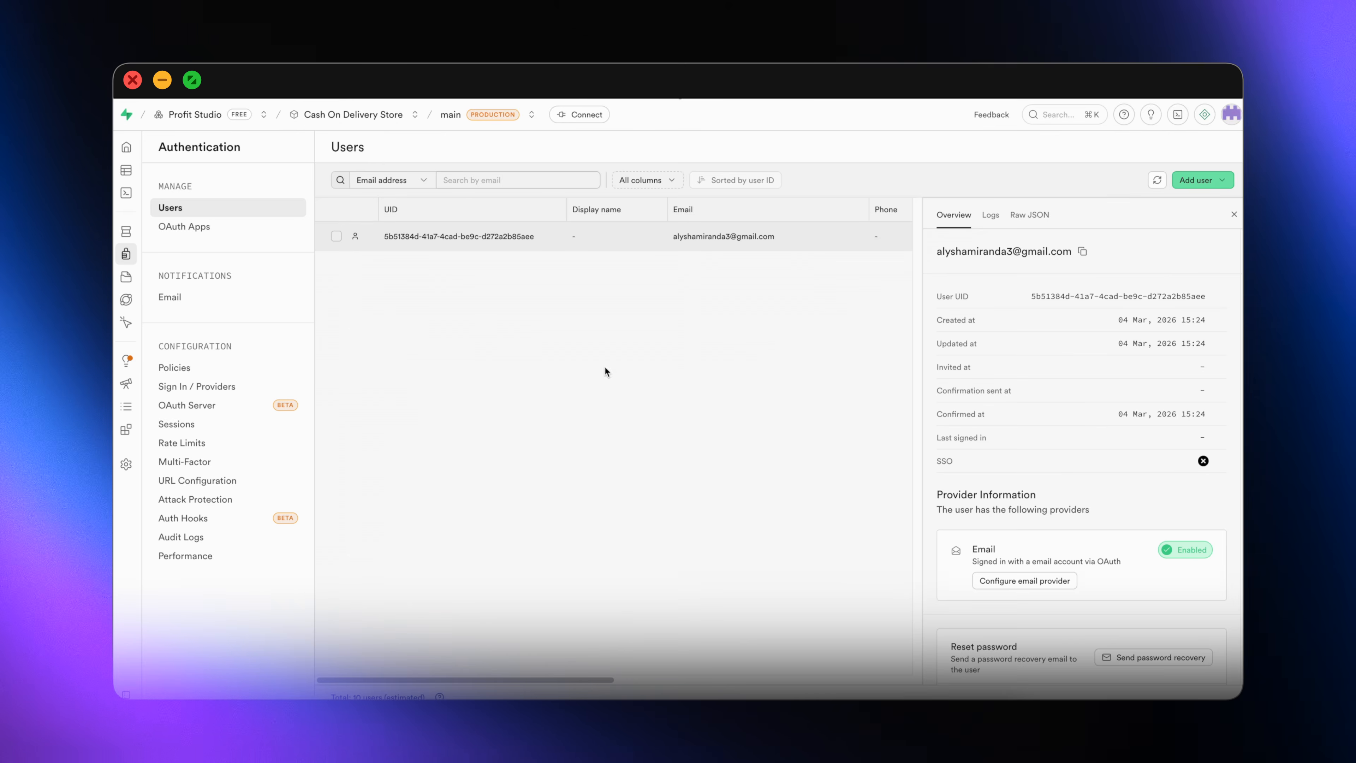
click(163, 170)
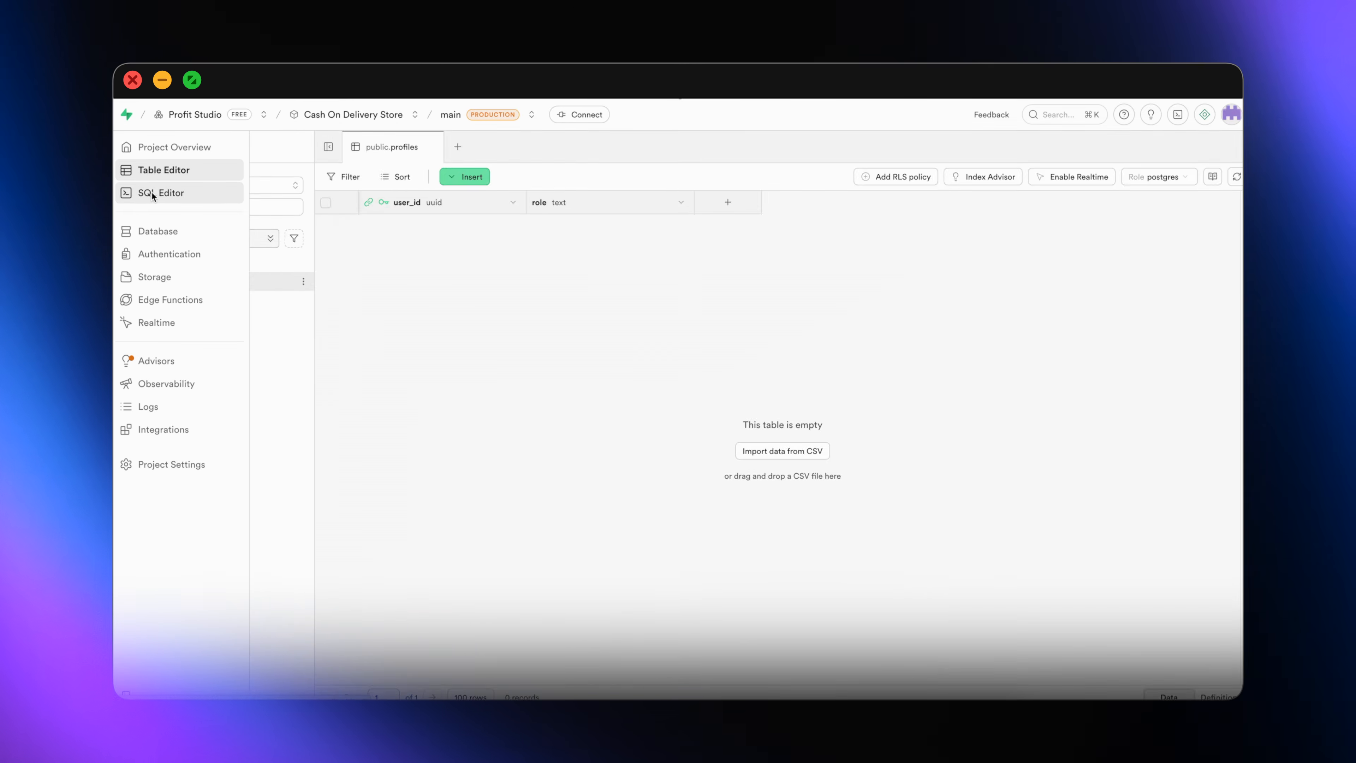
click(162, 193)
click(457, 239)
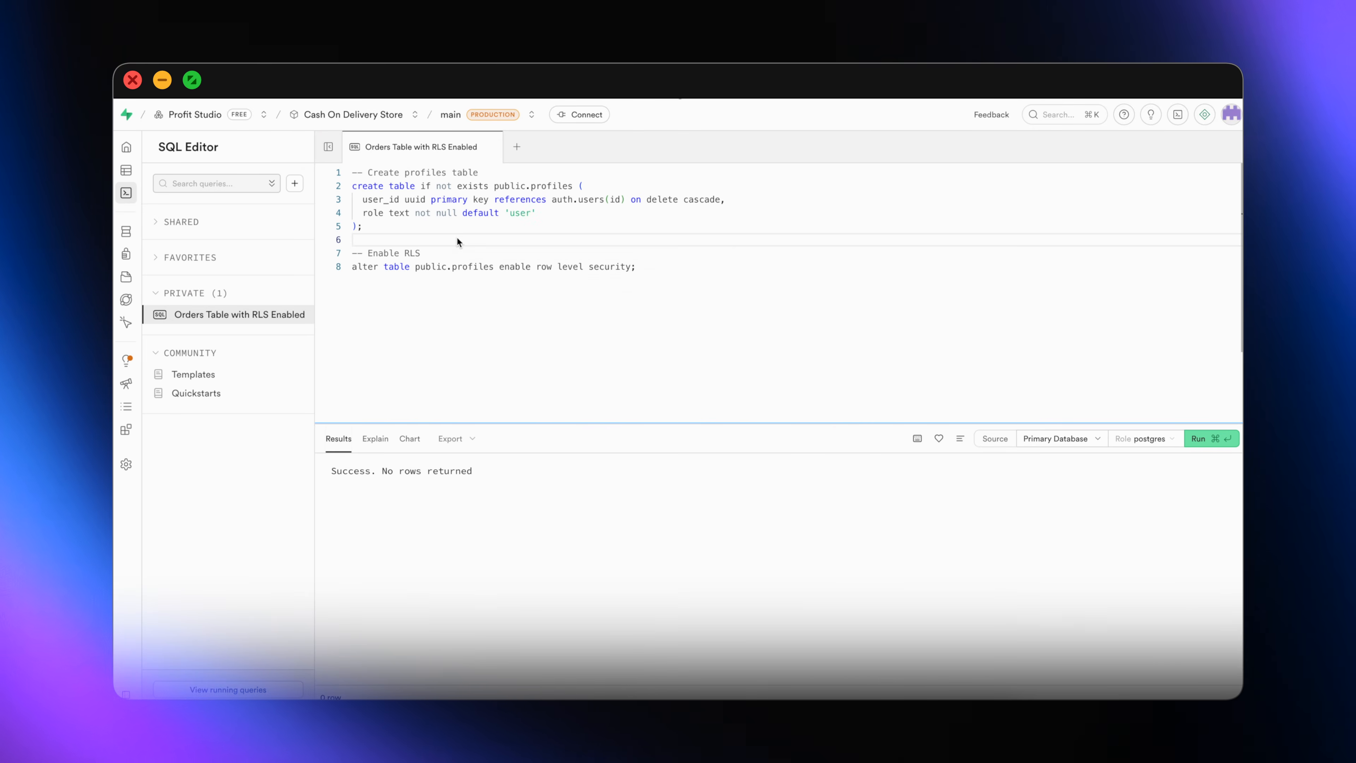
key(super+a)
key(BackSpace)
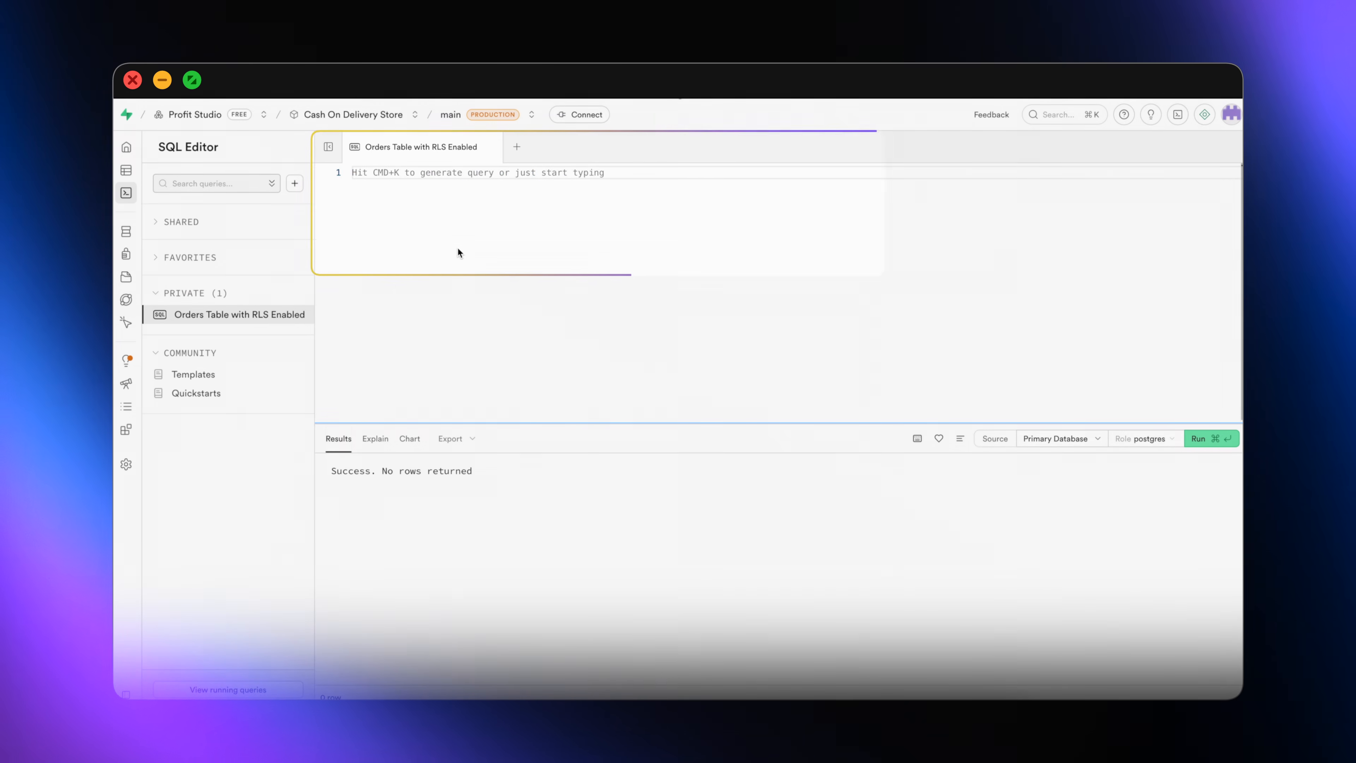
text(insert into public.profiles (user_id, role) values ('PUT_USER_ID_HERE', 'admin');)
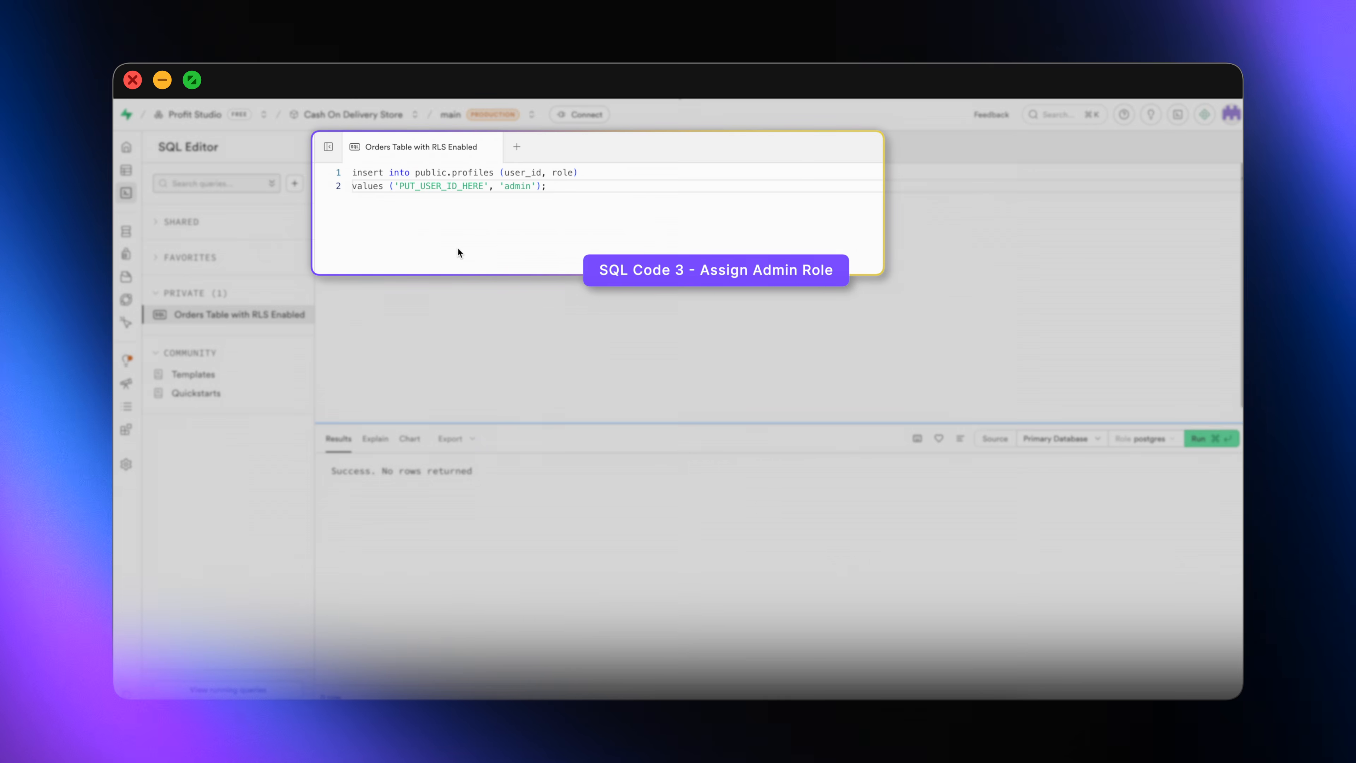
- Replace the PUT_USER_ID_HERE placeholder with the copied user UID, run the insert and check the profiles table
double_click(415, 186)
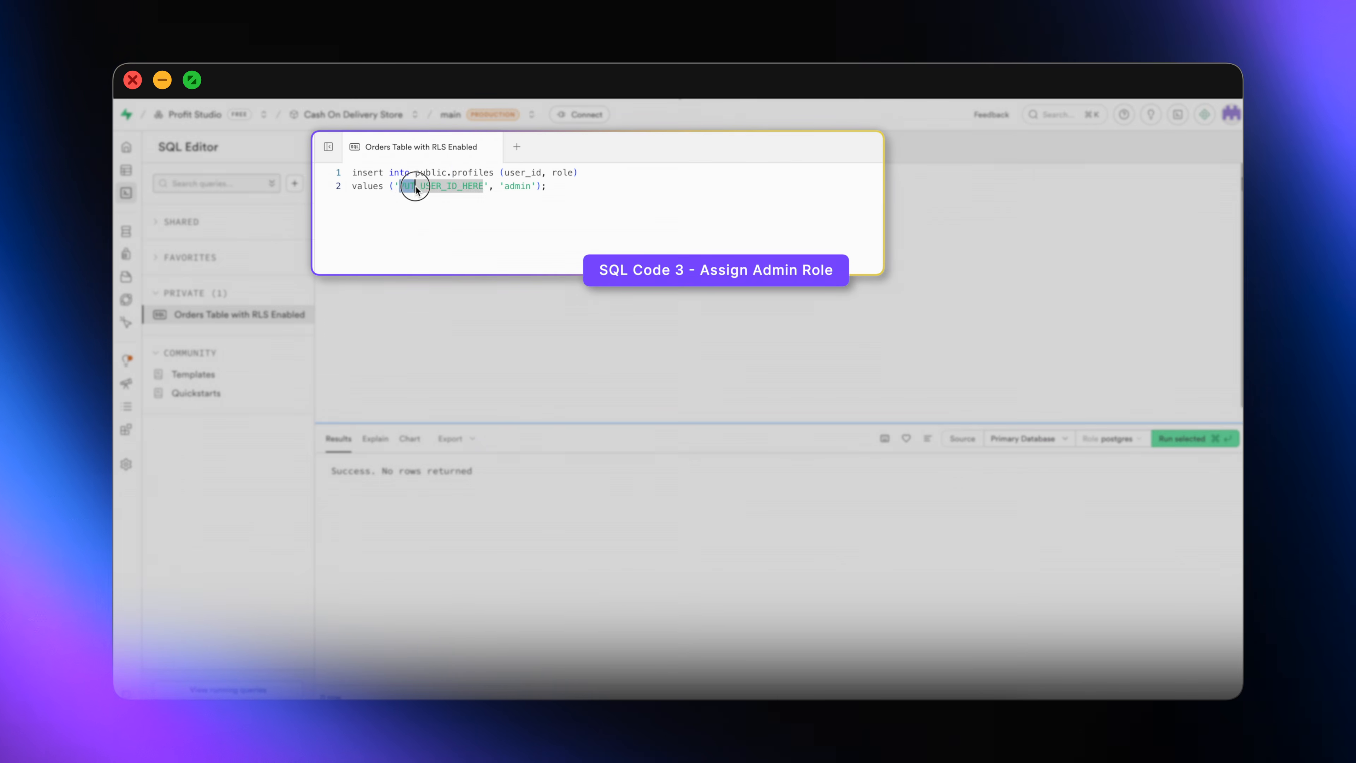
drag(415, 189, 482, 186)
text(5b51384d-41a7-4cad-be9c-d272a2b85aee)
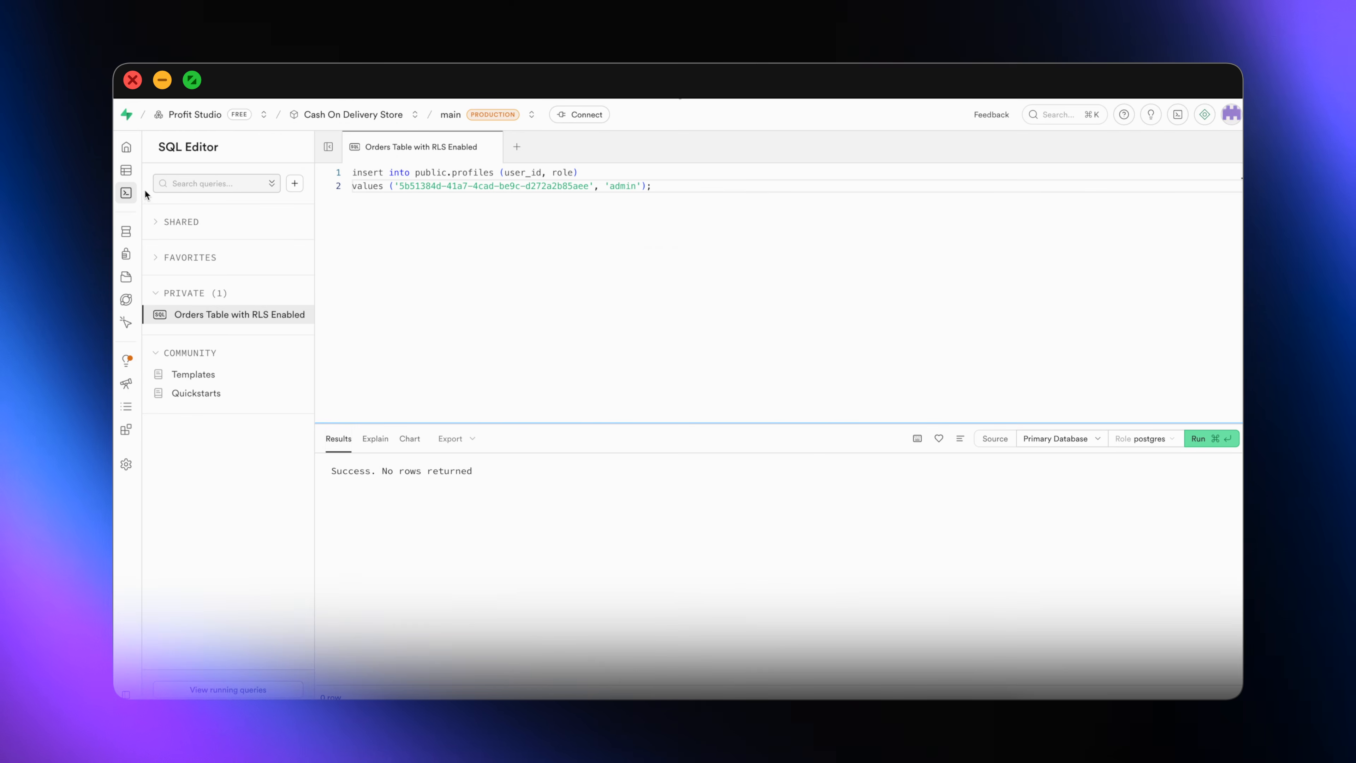
click(160, 171)
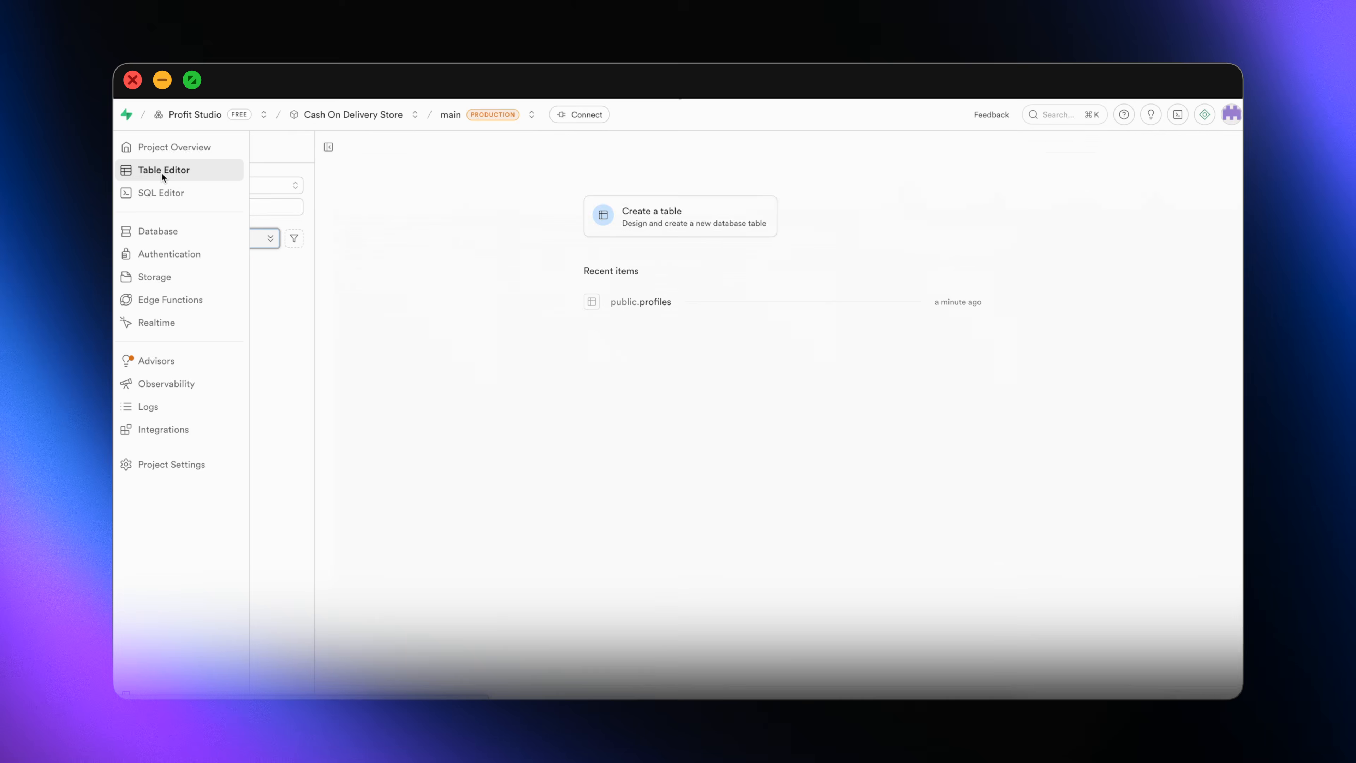
click(257, 283)
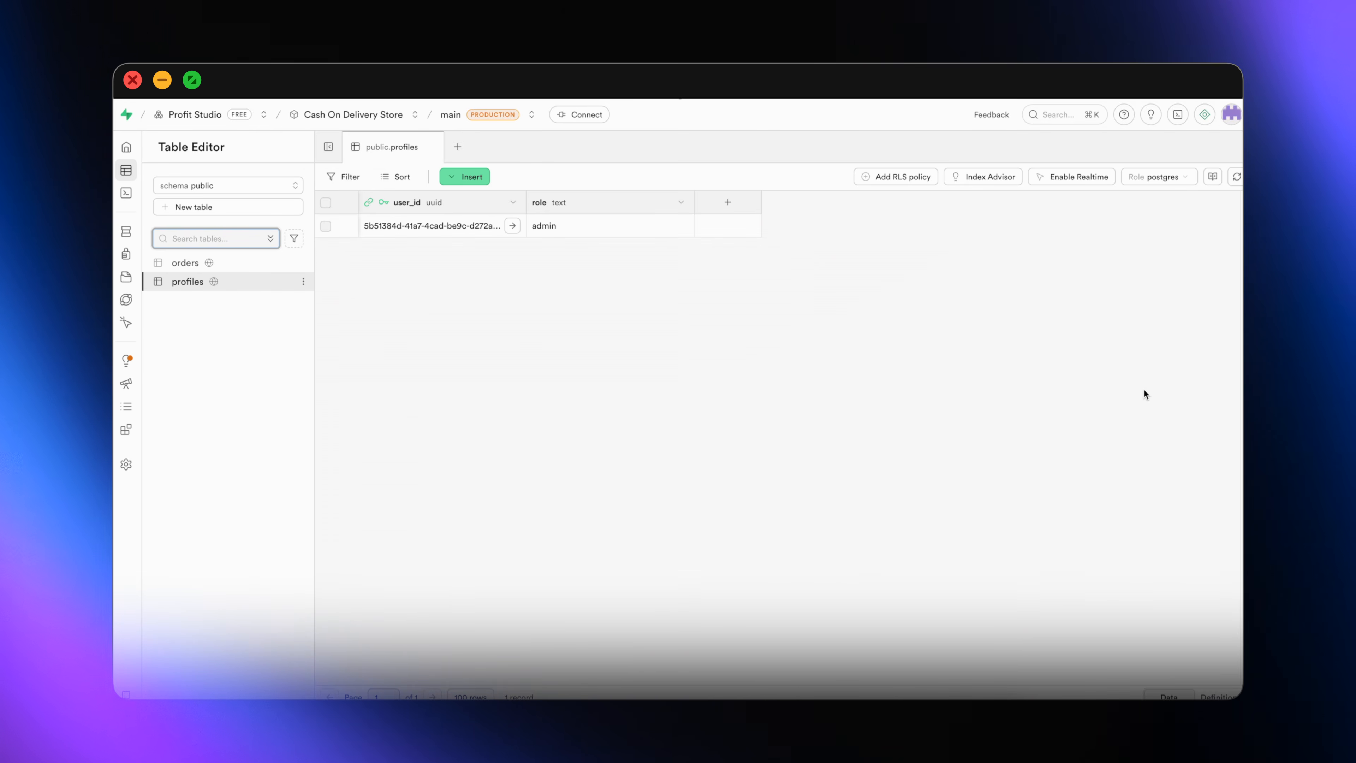
- Replace the SQL Editor query with the "Profiles are readable by owner" select policy on public.profiles for authenticated users and run it
click(190, 194)
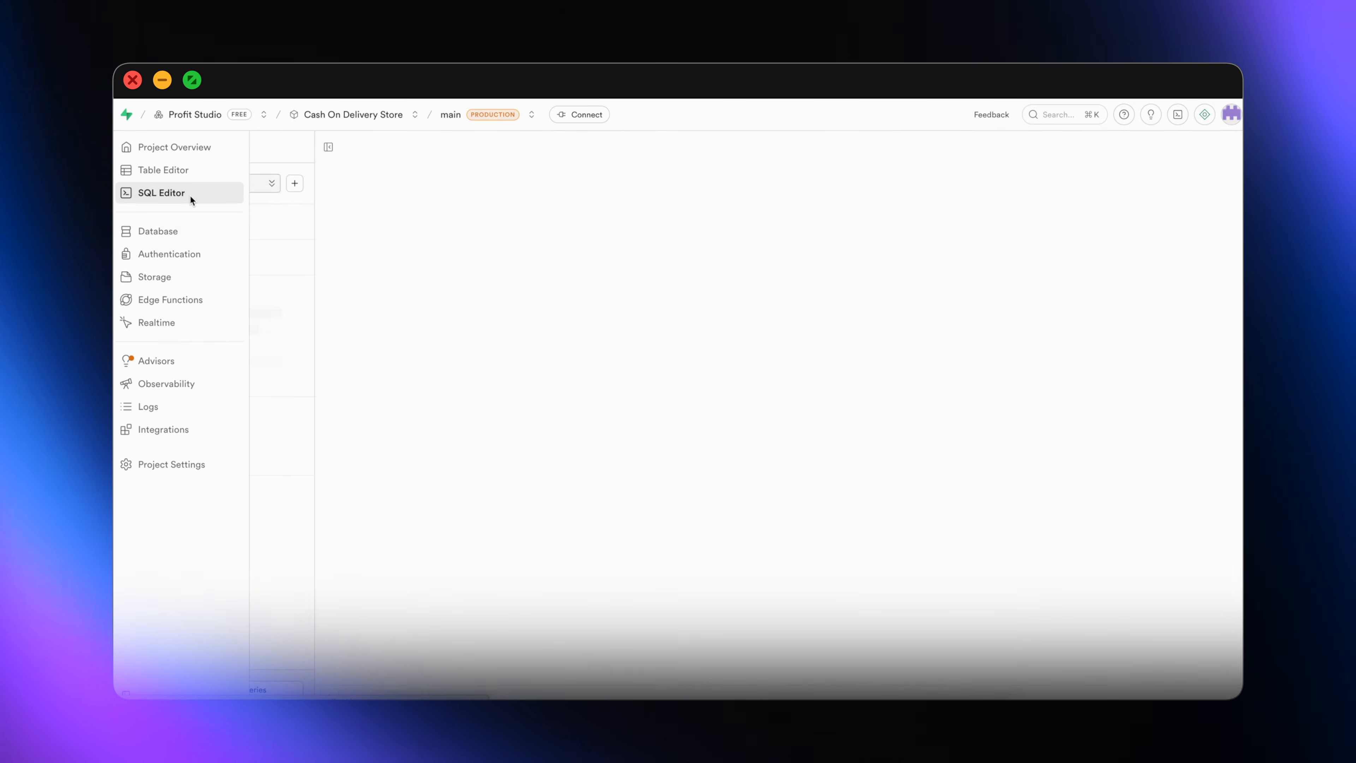
click(419, 207)
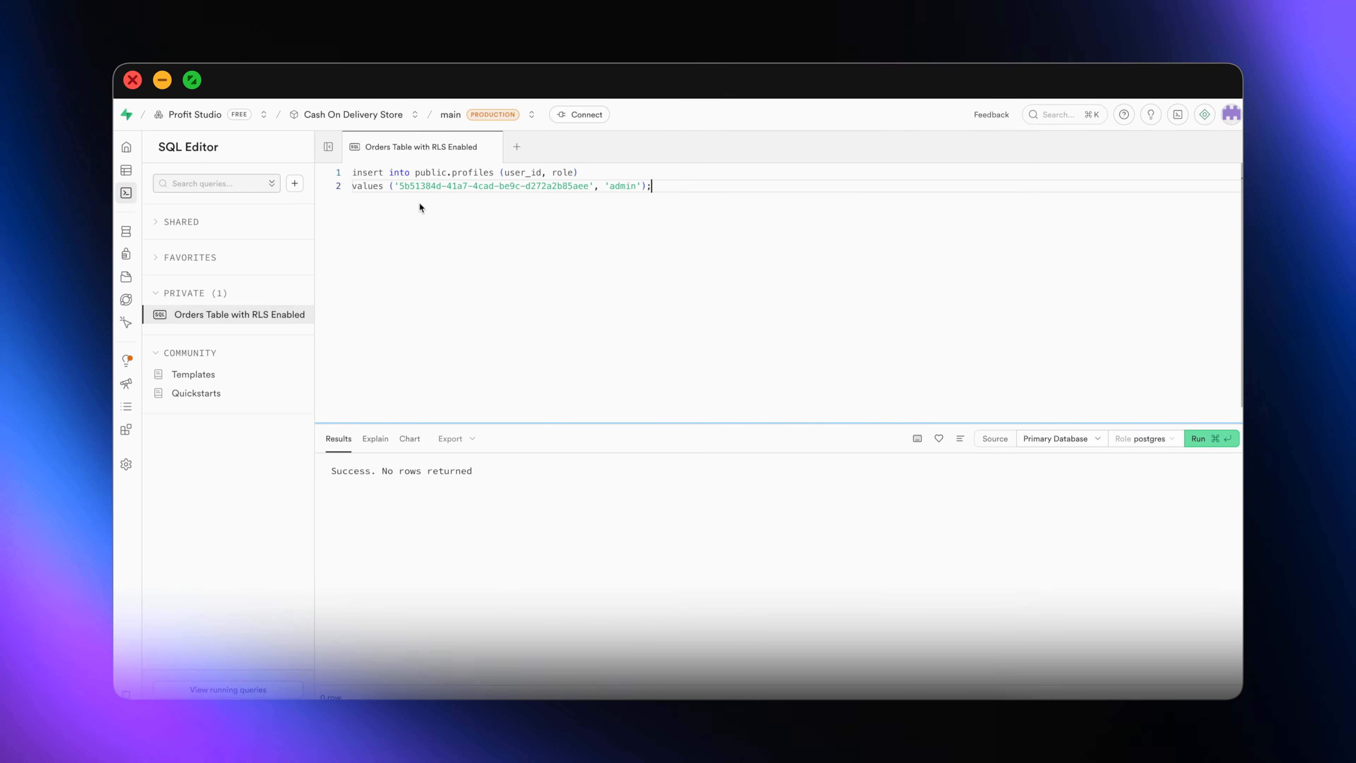
key(super+a)
key(BackSpace)
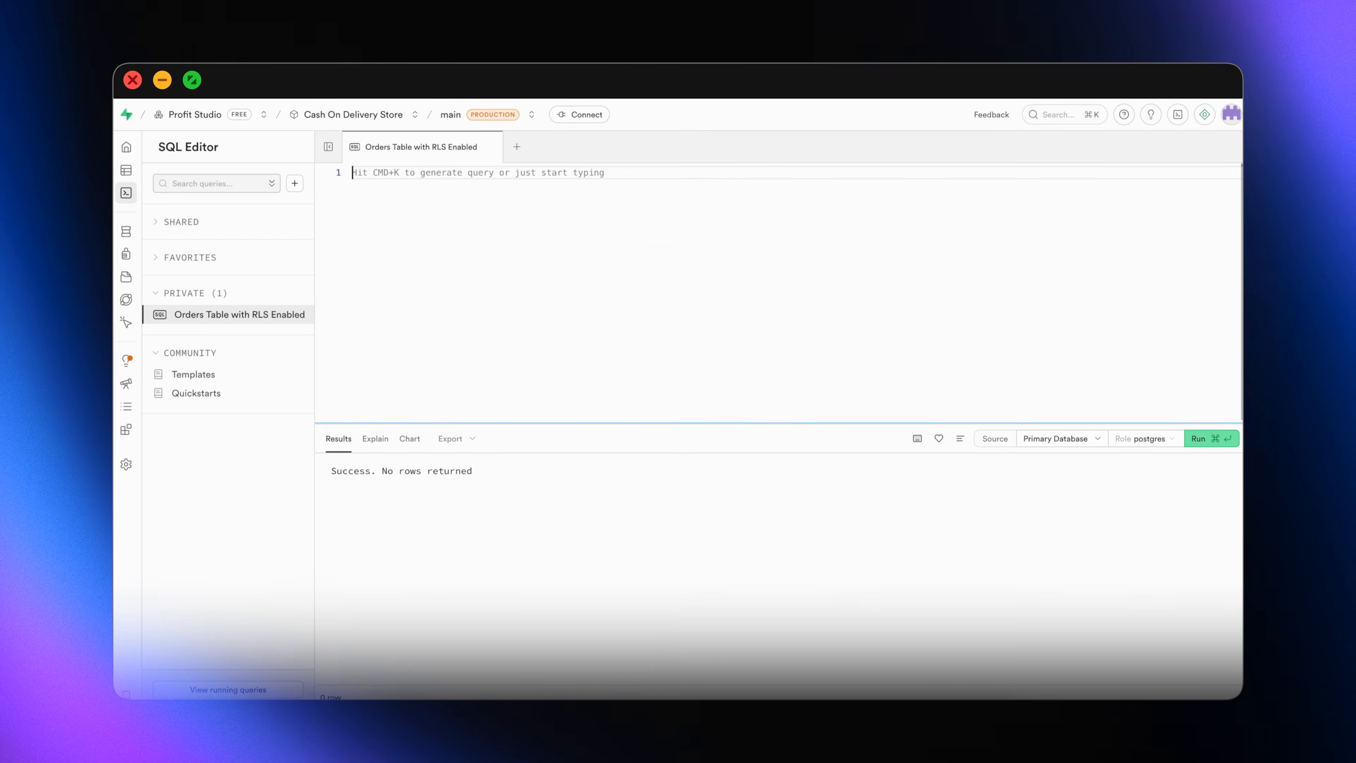
text(create policy "Profiles are readable by owner" on public.profiles for select to authenticated using (auth.uid() = user_id);)
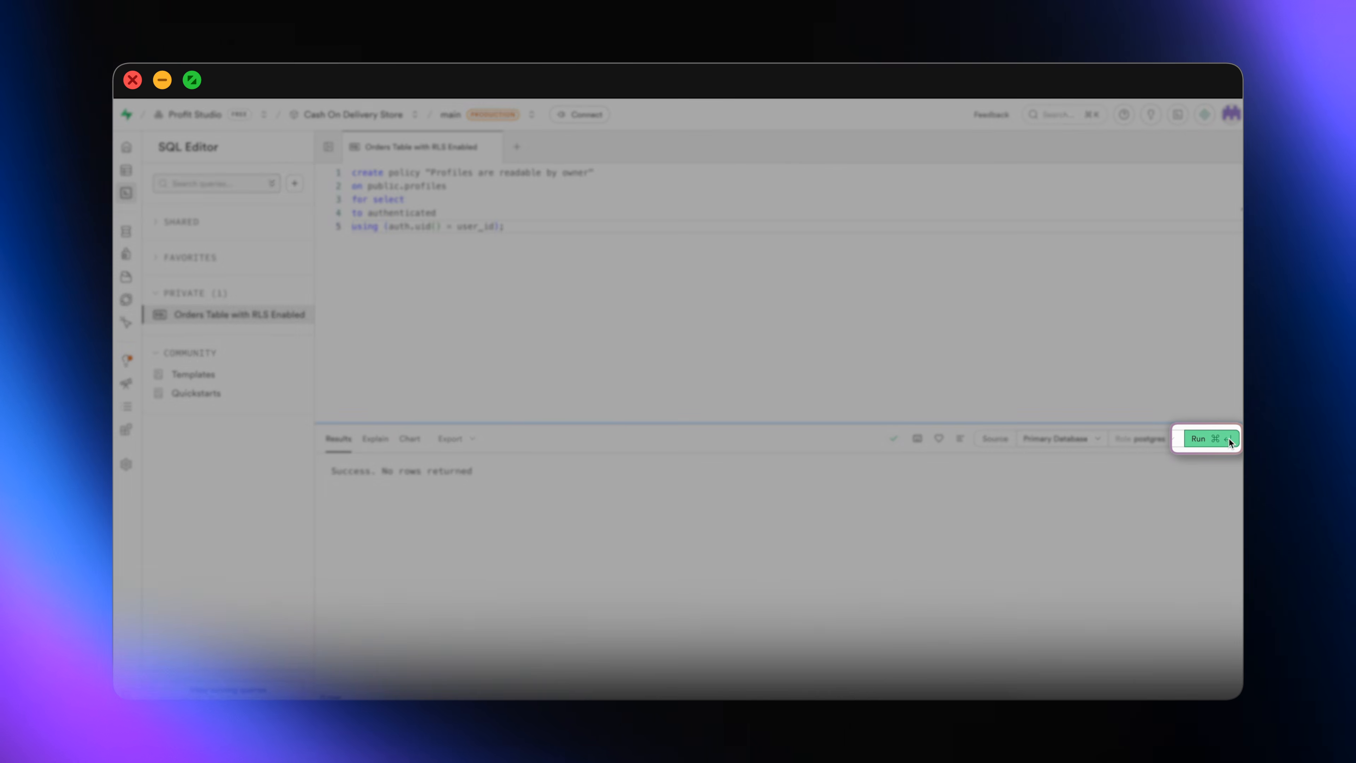
click(1227, 440)
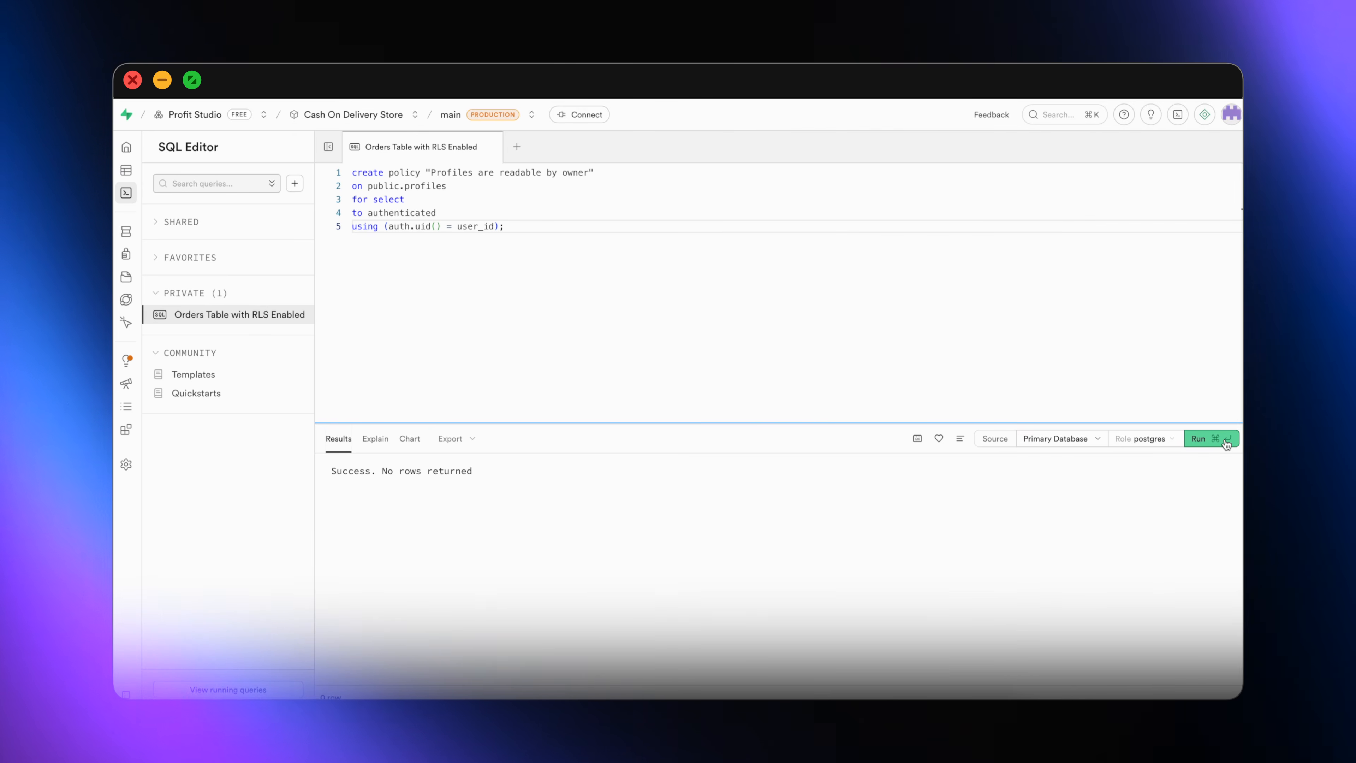
- Replace the query with the "Public can create orders" insert policy on public.orders for anon, requiring status 'pending', and run it
key(super+a)
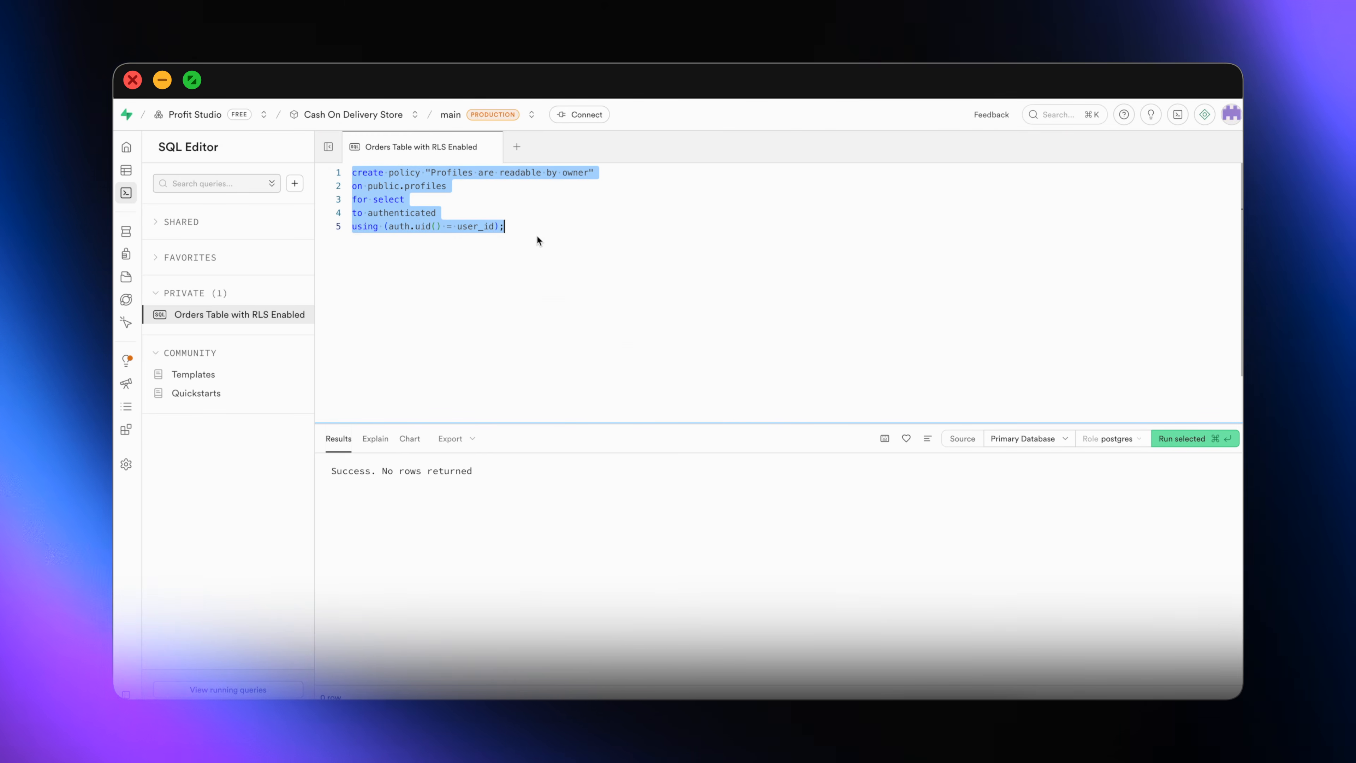
key(BackSpace)
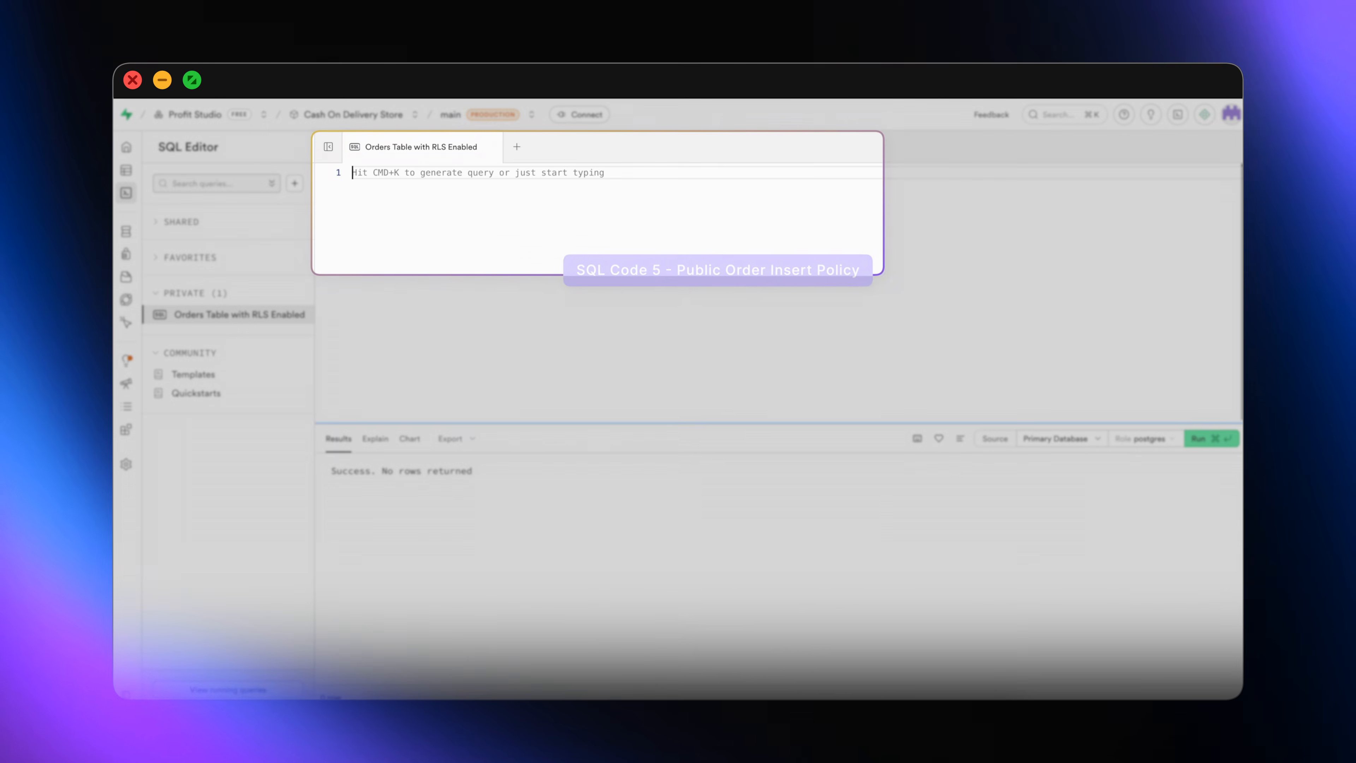
text(create policy "Public can create orders" on public.orders for insert to anon with check (   status = 'pending' );)
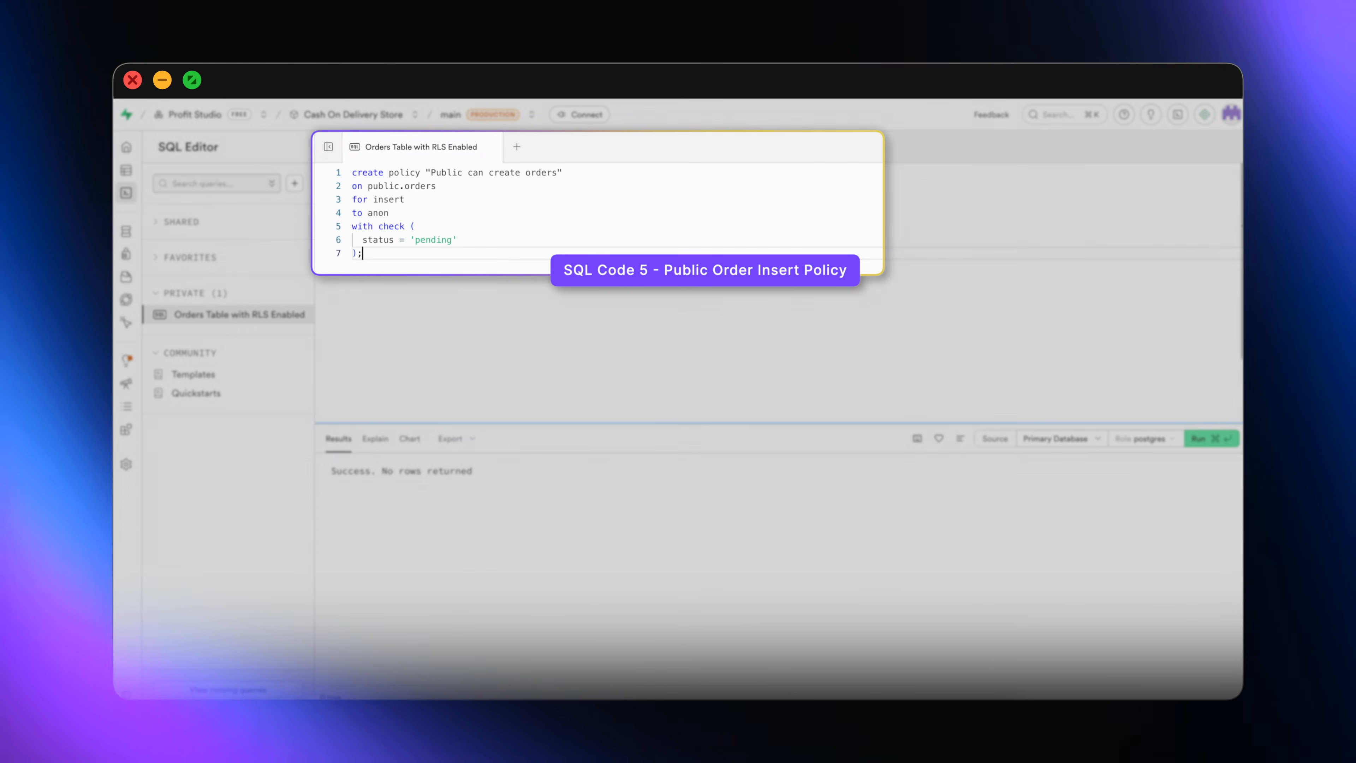
click(1222, 440)
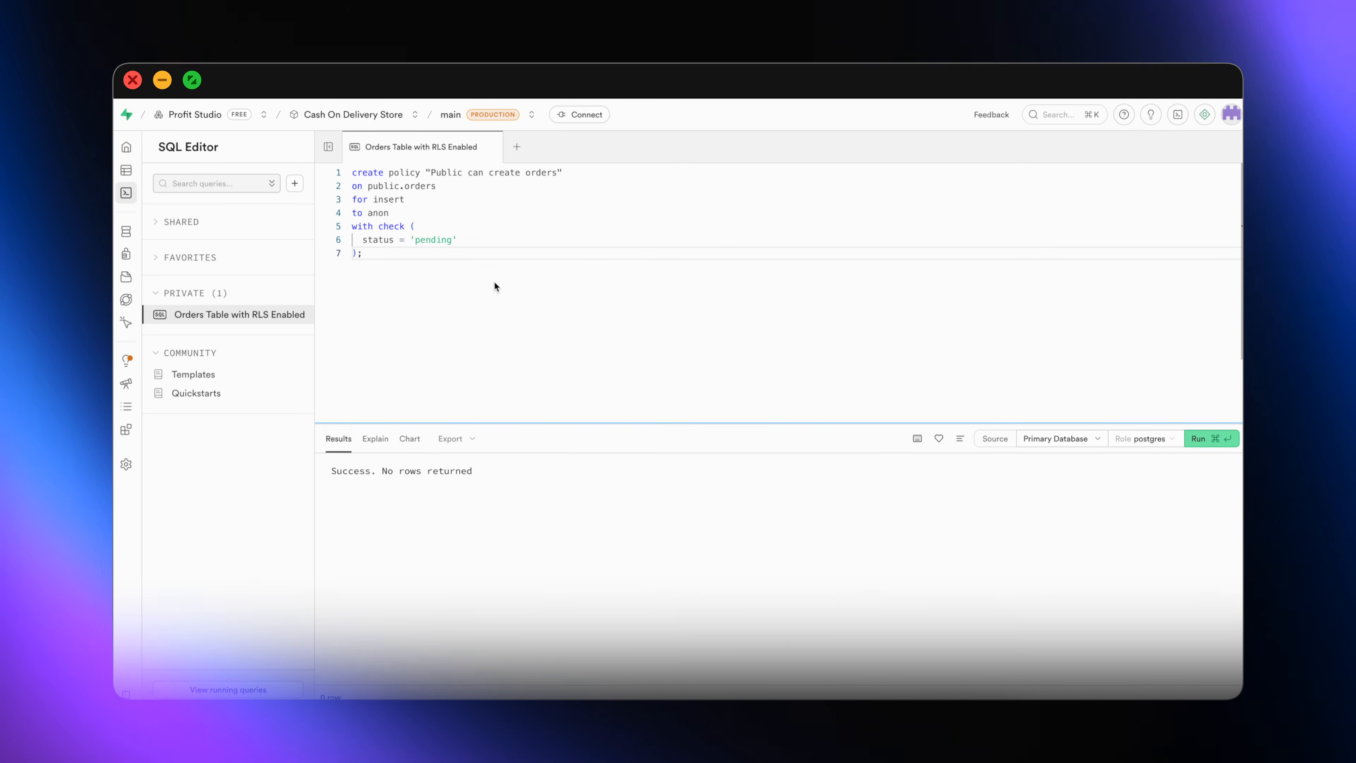
- Replace the query with the "Admins can view all orders" select policy on public.orders for authenticated admins and run it
key(super+a)
key(BackSpace)
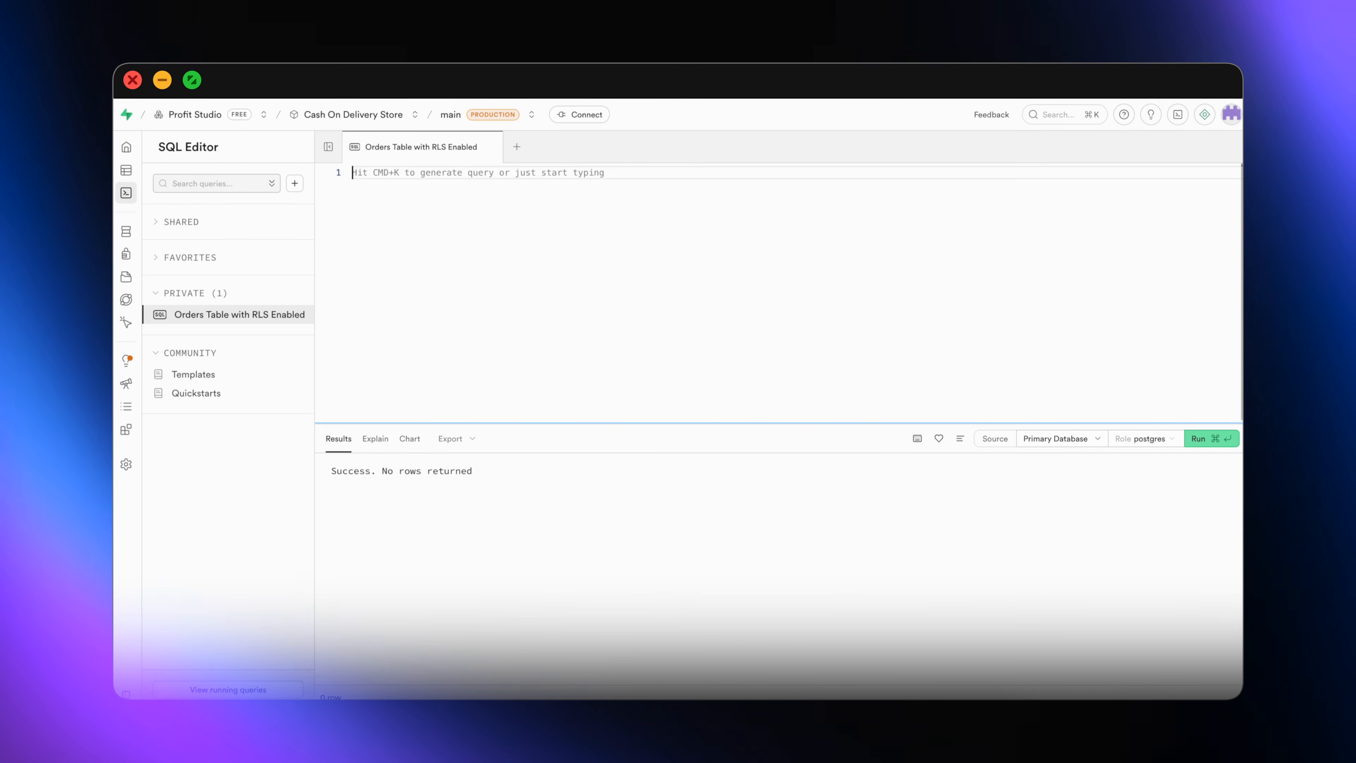
text(create policy "Admins can view all orders" on public.orders for select to authenticated using (   exists (     select 1     from public.profiles     where profiles.user_id = auth.uid()       and profiles.role = 'admin'   ) );)
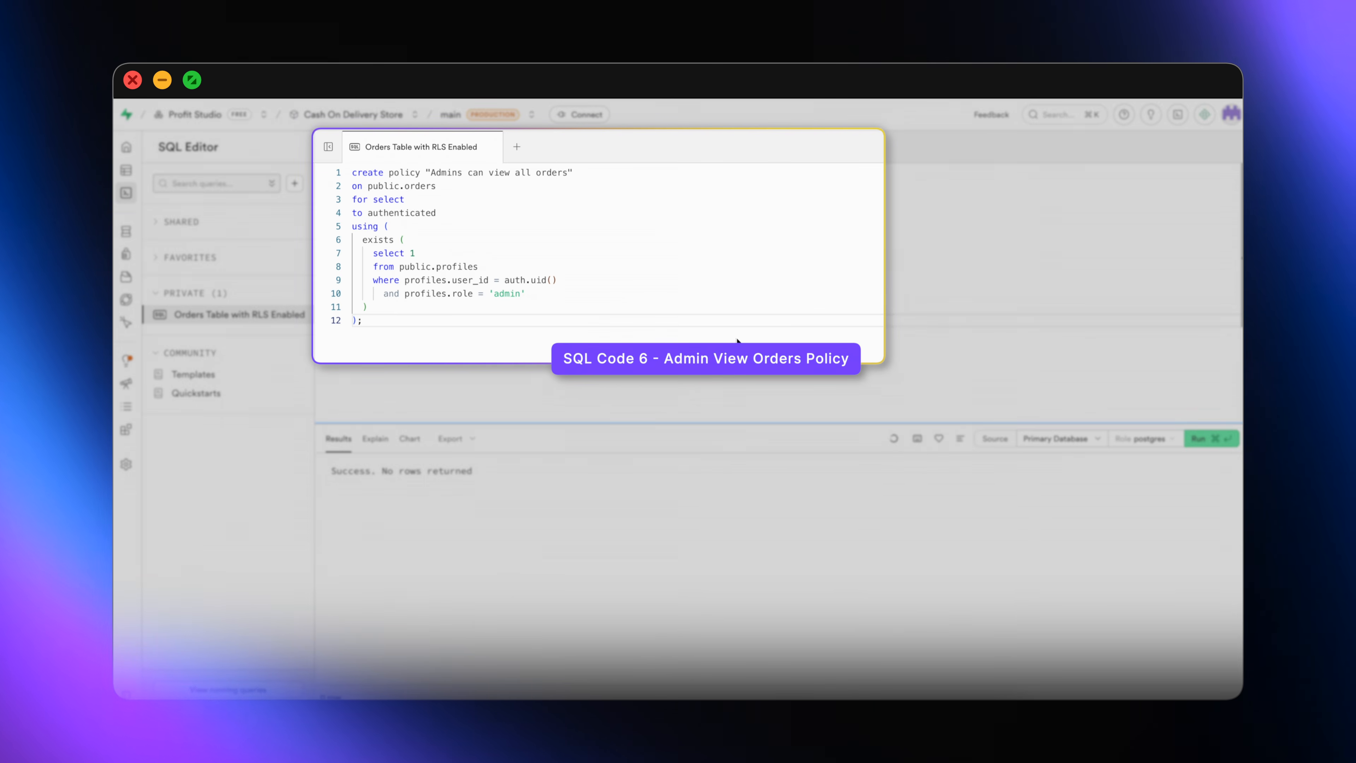
click(1216, 439)
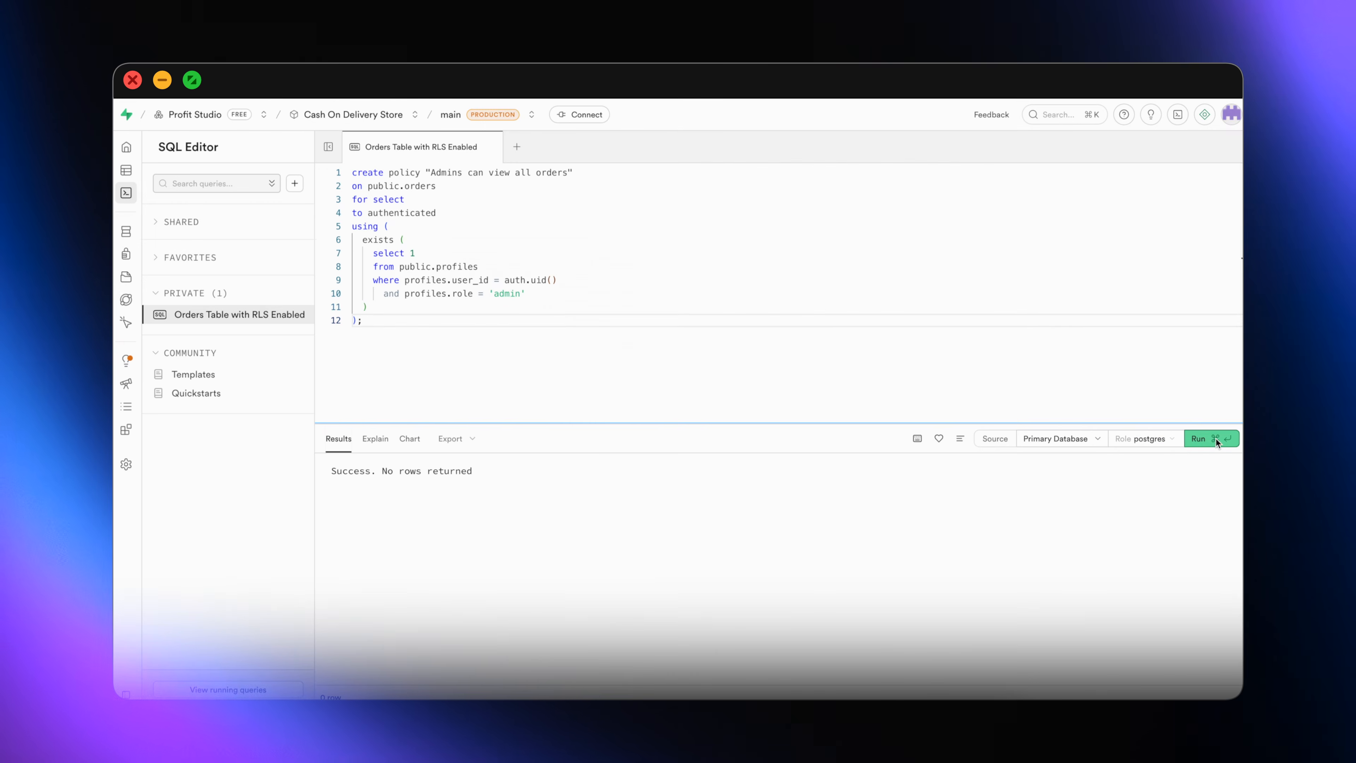
- Replace the query with the "Admins can update all orders" update policy on public.orders for authenticated admins and run it
click(559, 308)
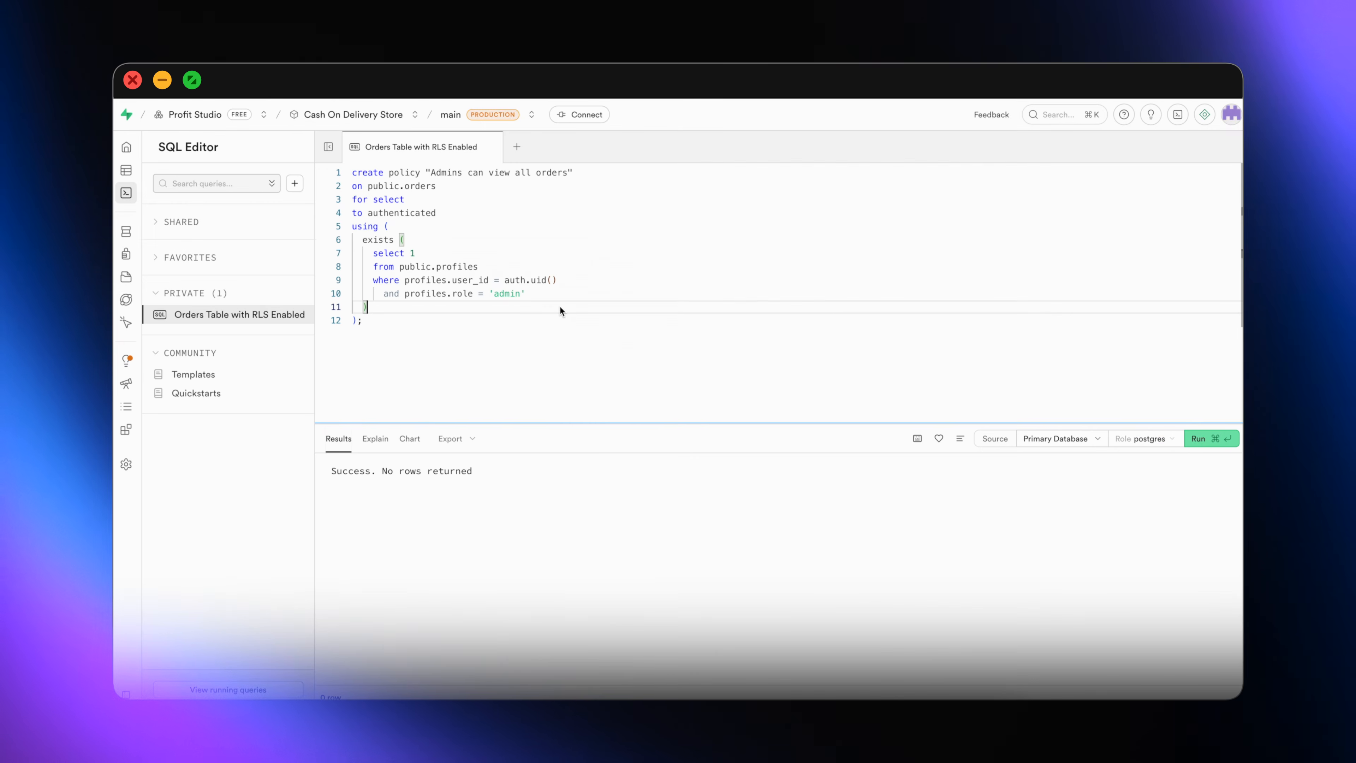
key(super+a)
key(BackSpace)
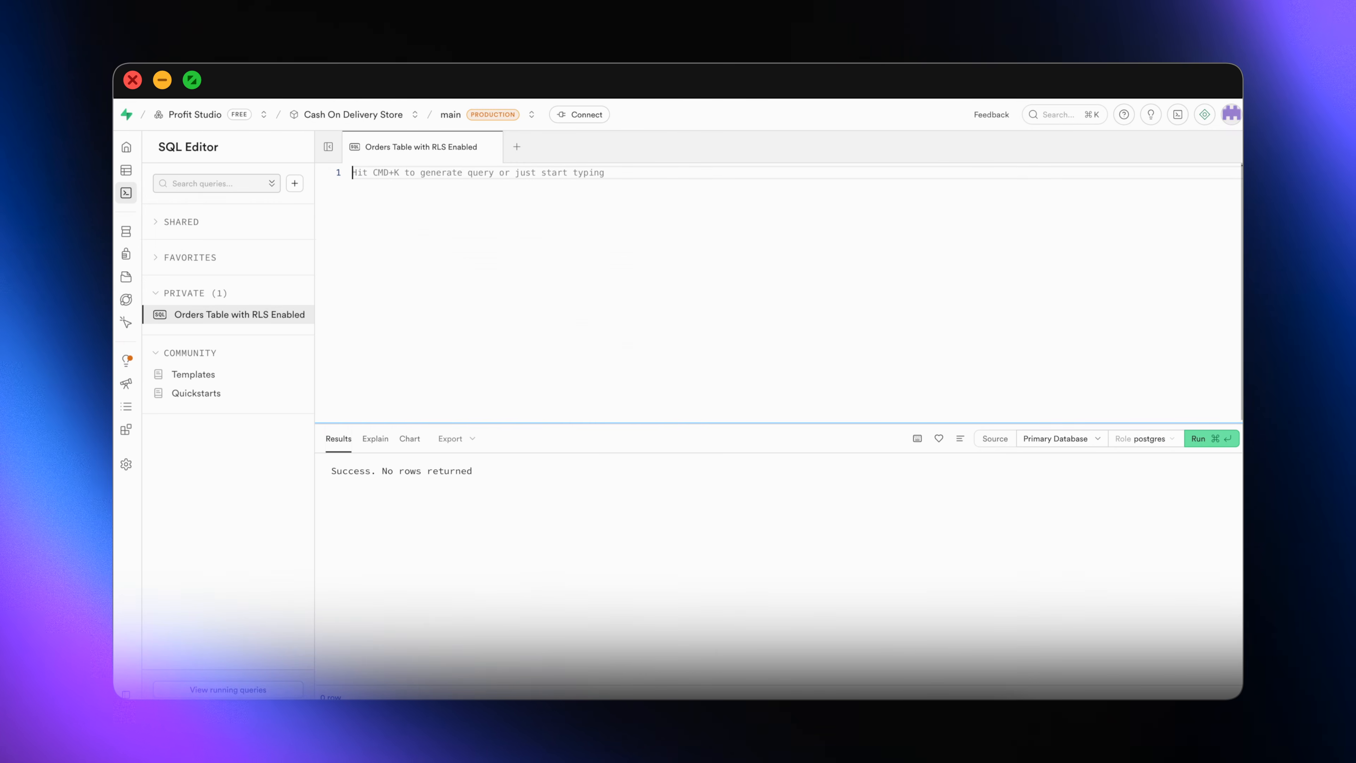
text(create policy "Admins can update all orders" on public.orders for update to authenticated using (   exists (     select 1     from public.profiles     where profiles.user_id = auth.uid()       and profiles.role = 'admin'   ) ) with check (   exists (     select 1     from public.profiles     where profiles.user_id = auth.uid()       and profiles.role = 'admin'   ) );)
scroll(584, 316, up, 3)
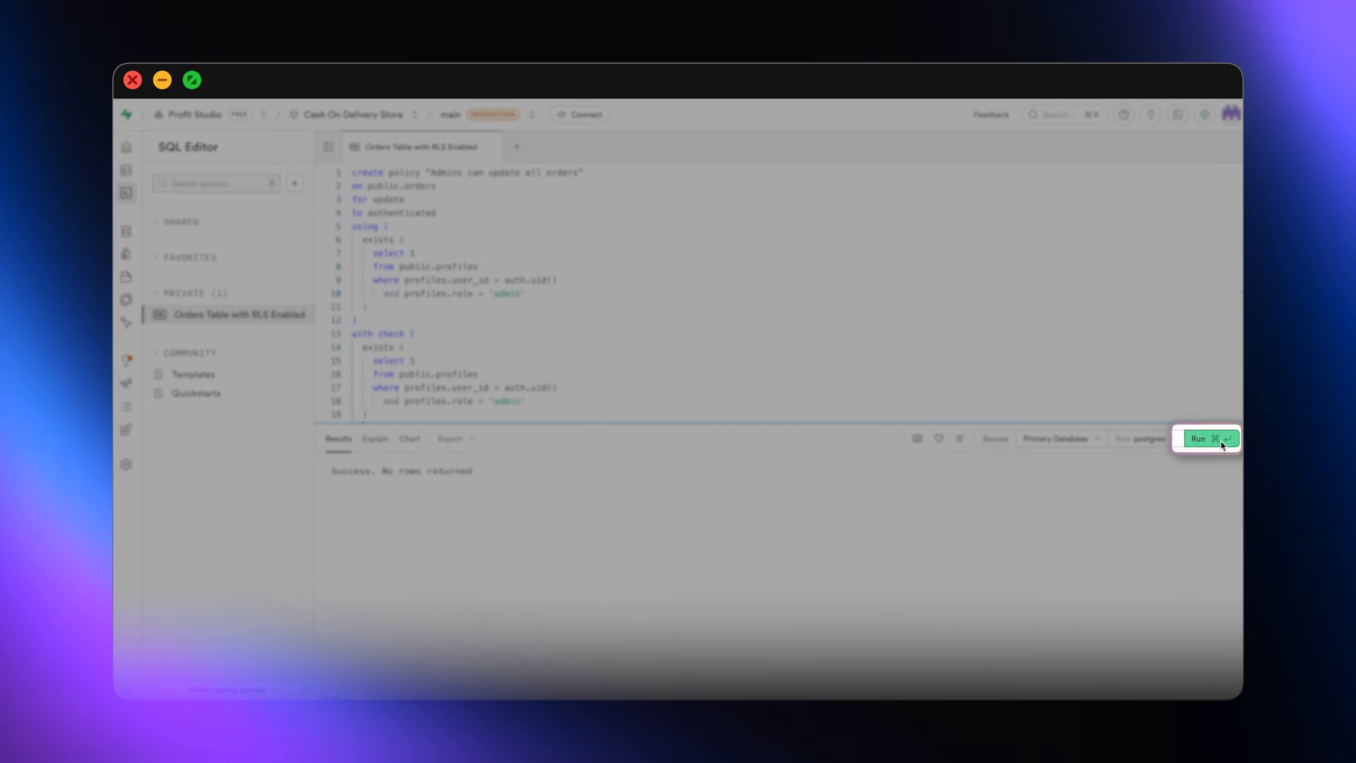
click(1221, 441)
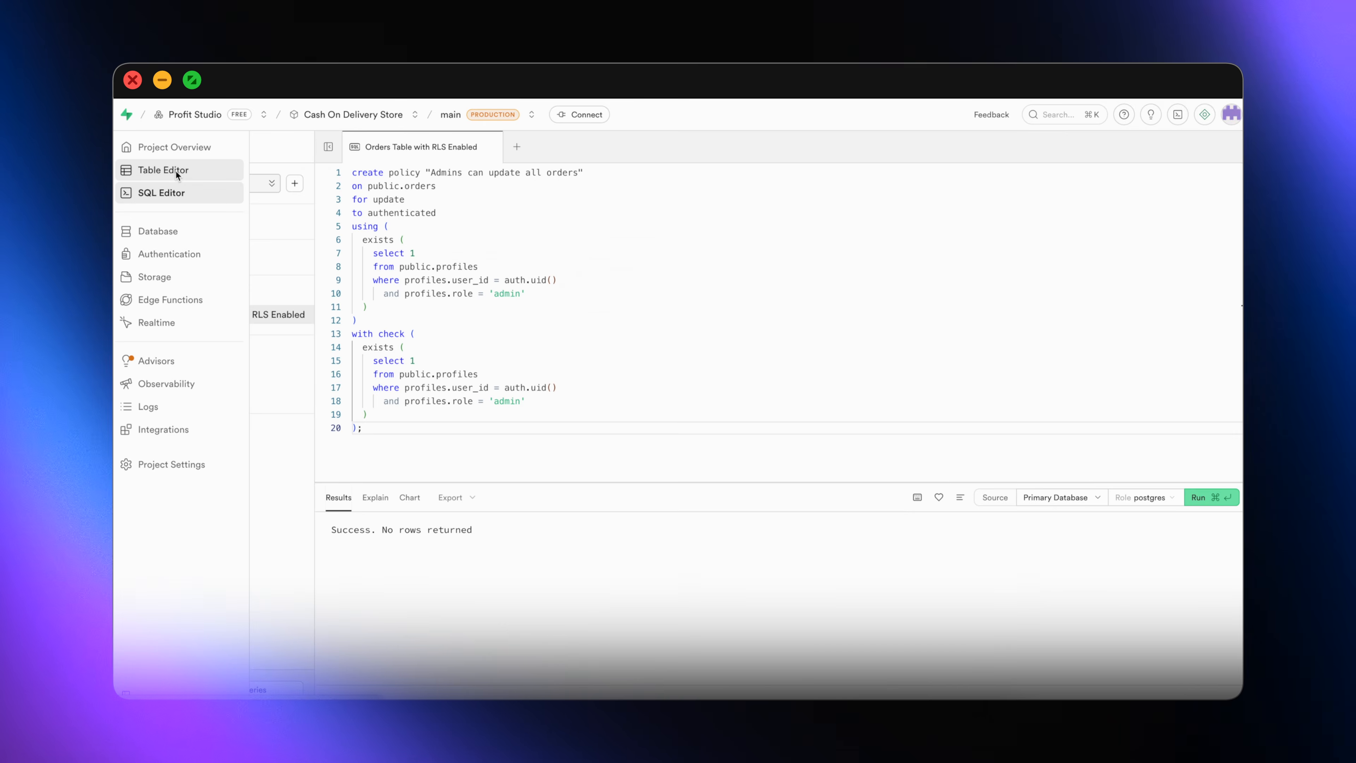
- Review the row level security policies of the orders table and of the profiles table
click(176, 170)
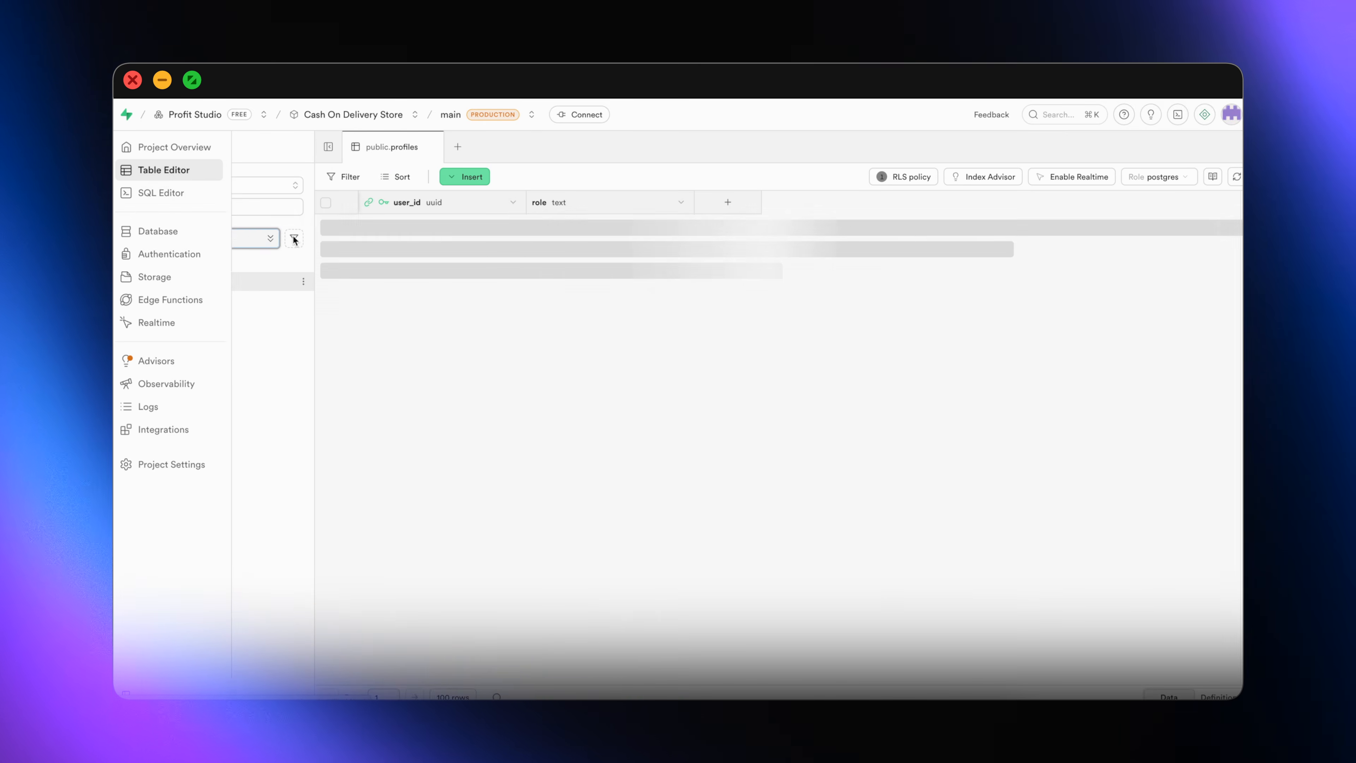
click(247, 262)
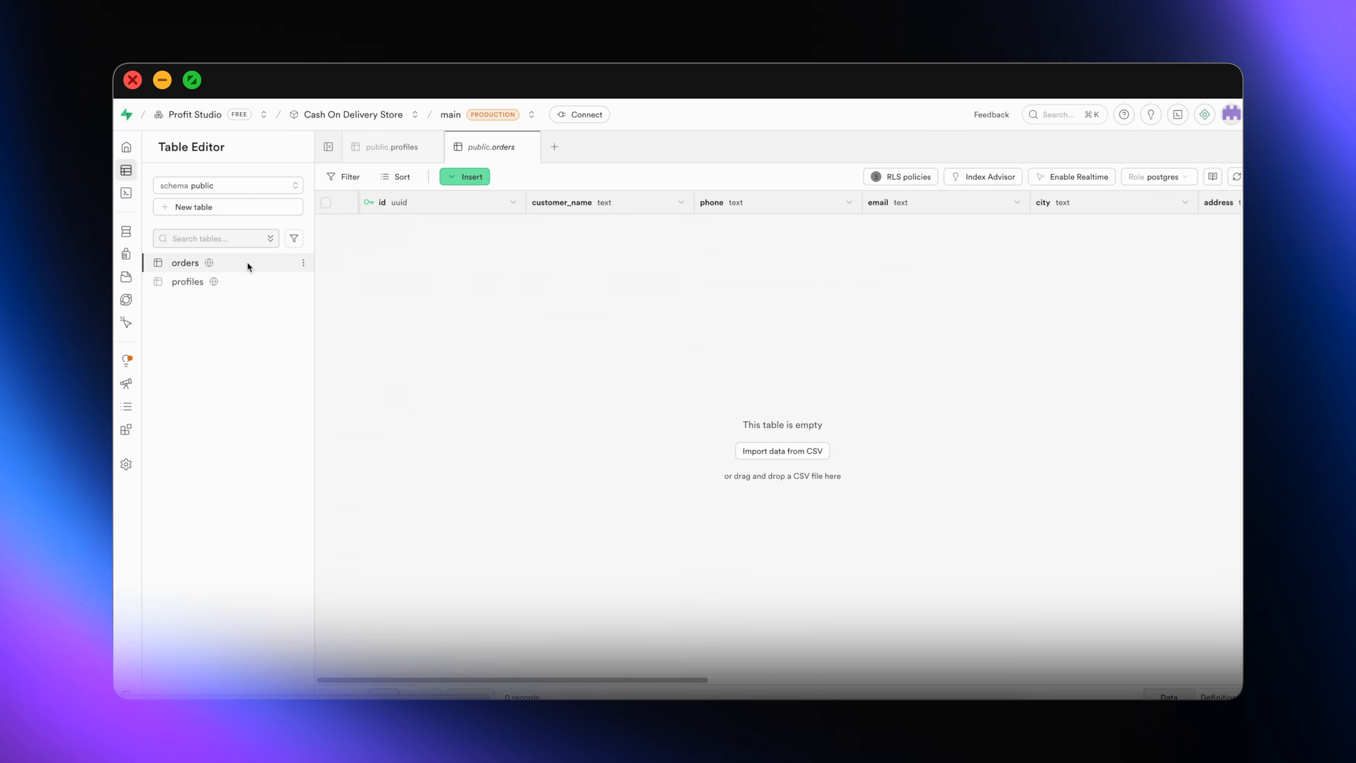
click(907, 176)
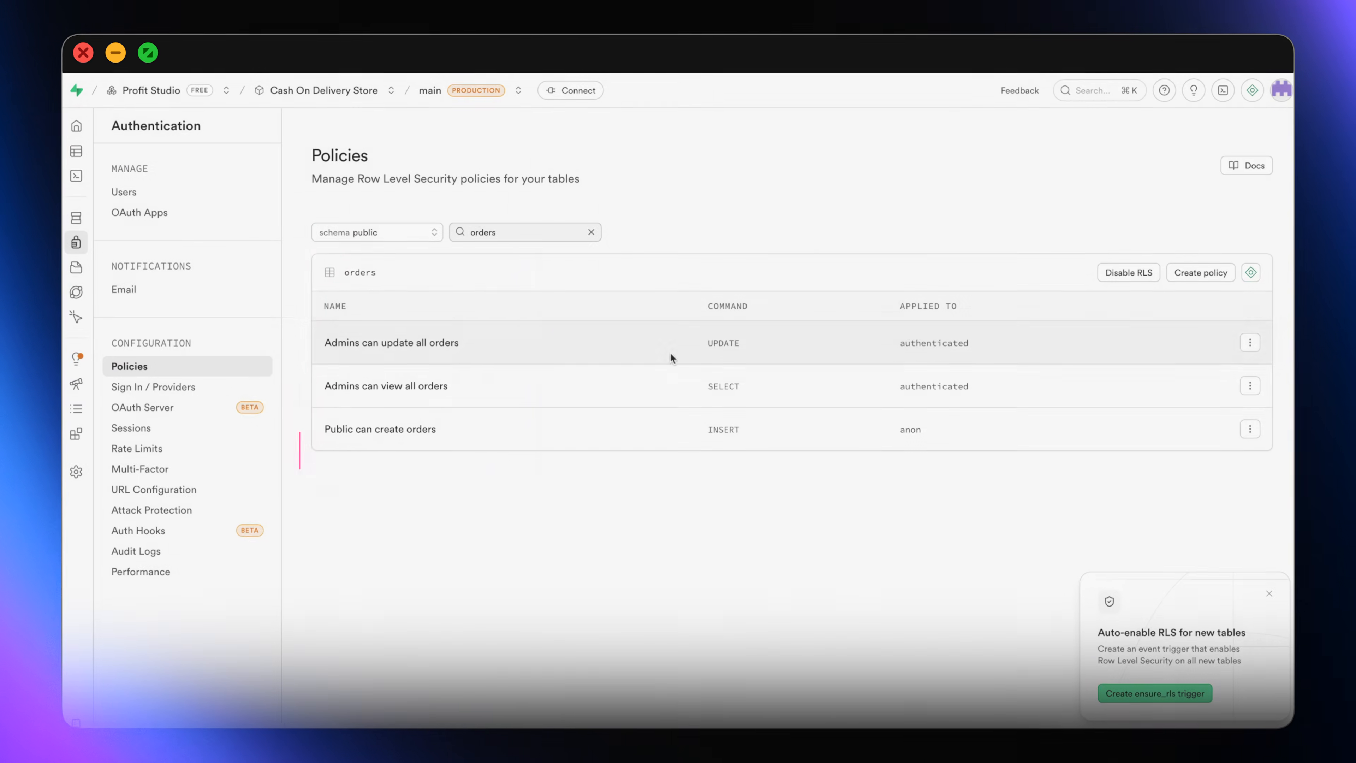
mouse_move(151, 231)
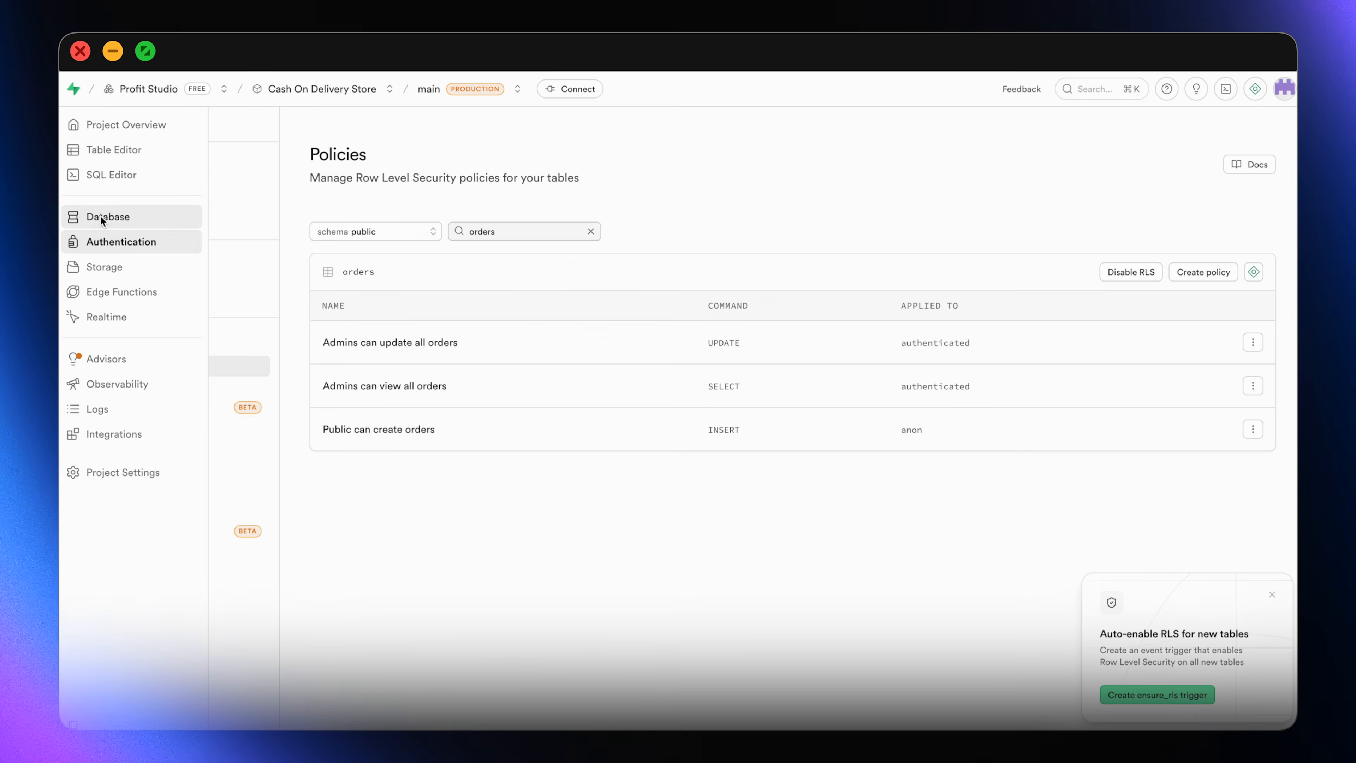
click(108, 151)
click(194, 276)
click(943, 156)
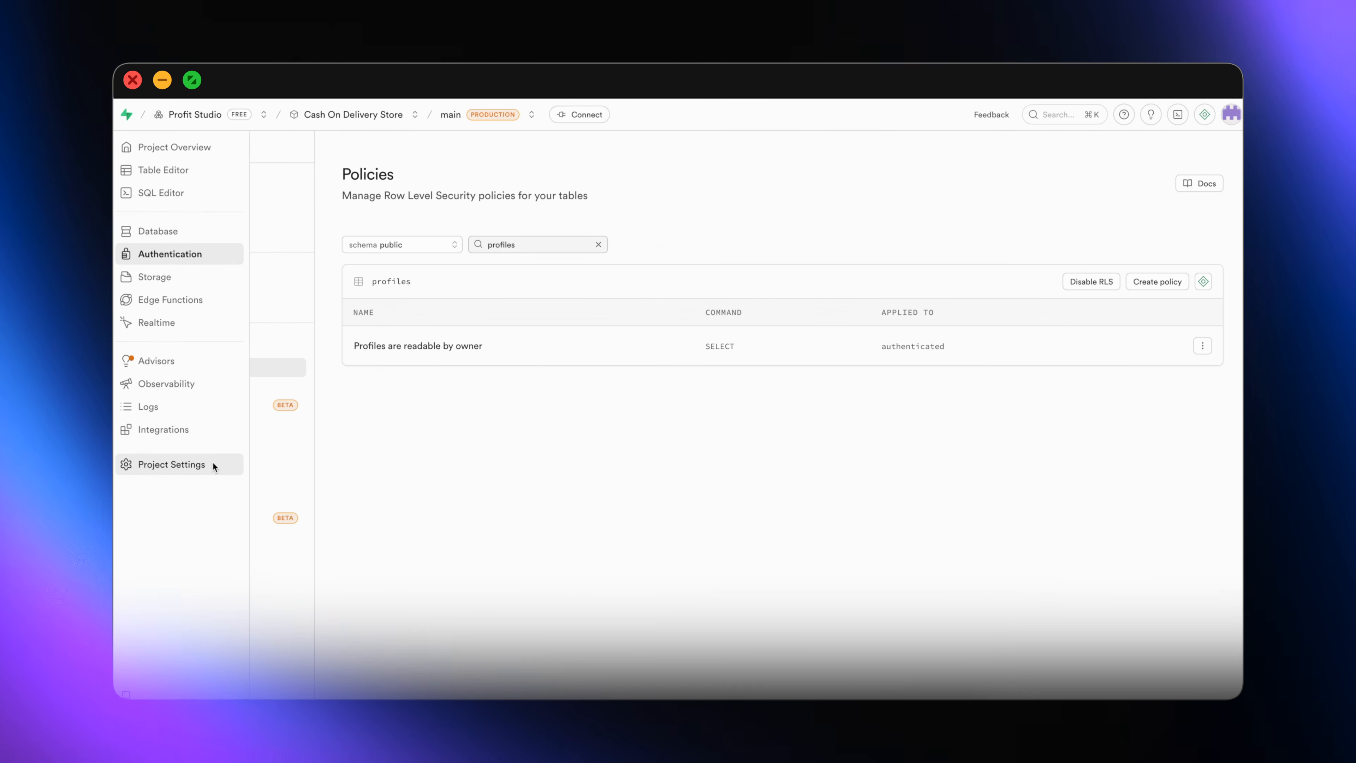
- View the API keys in the project settings and in the project's connection details
click(218, 464)
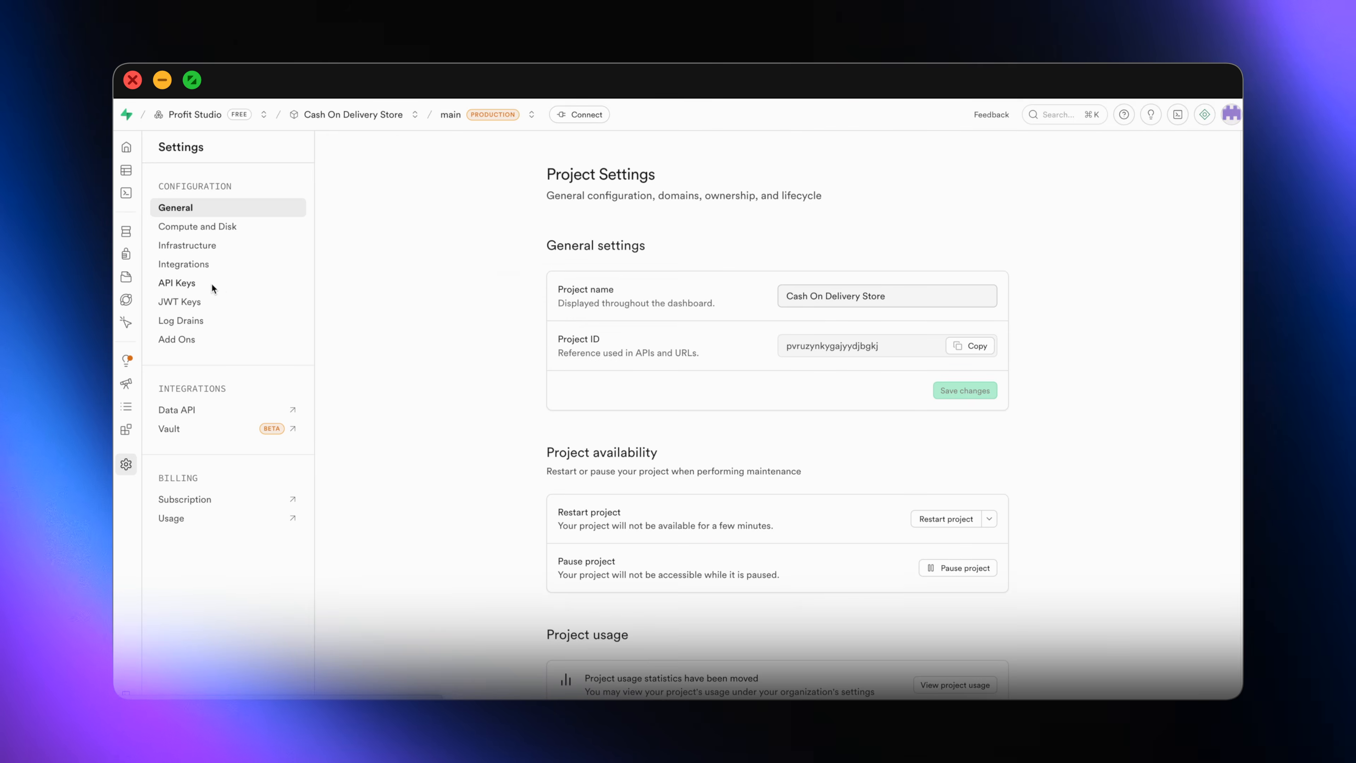
click(211, 284)
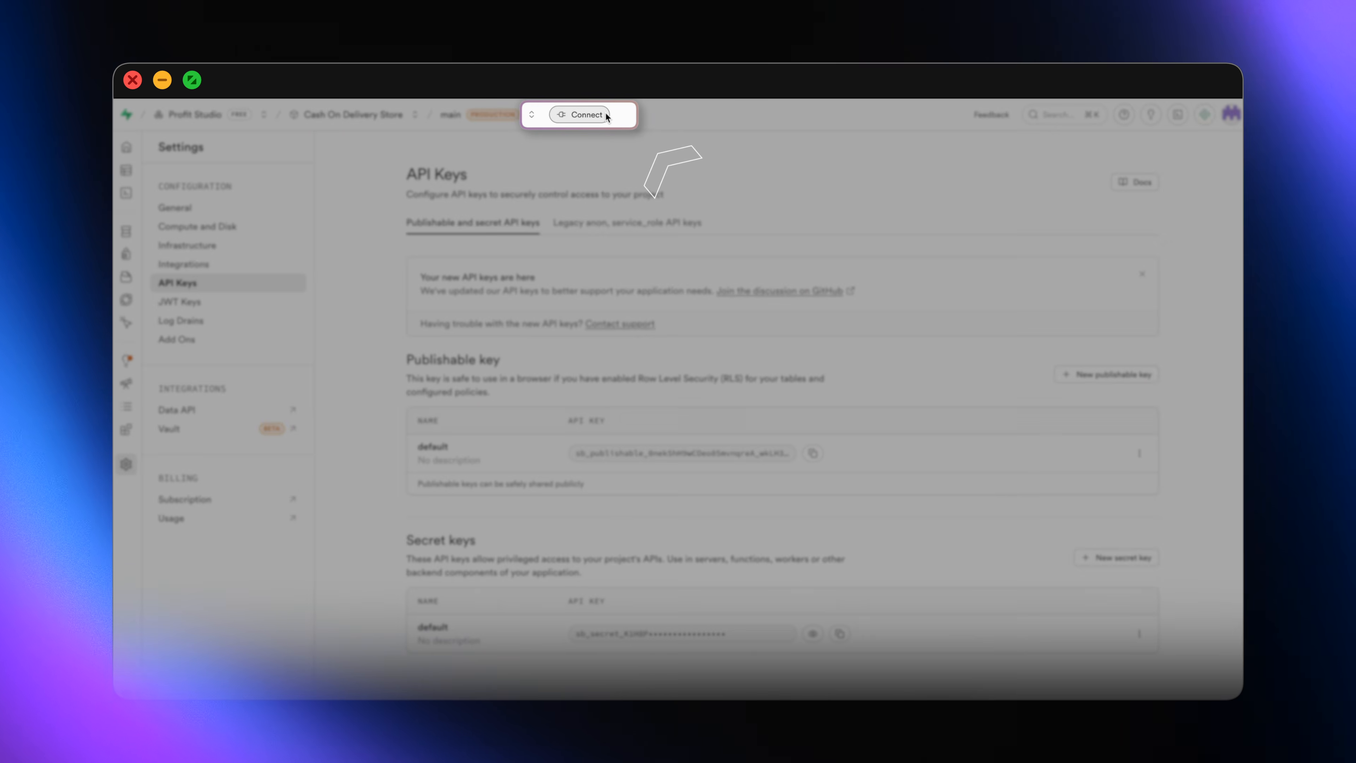
click(585, 115)
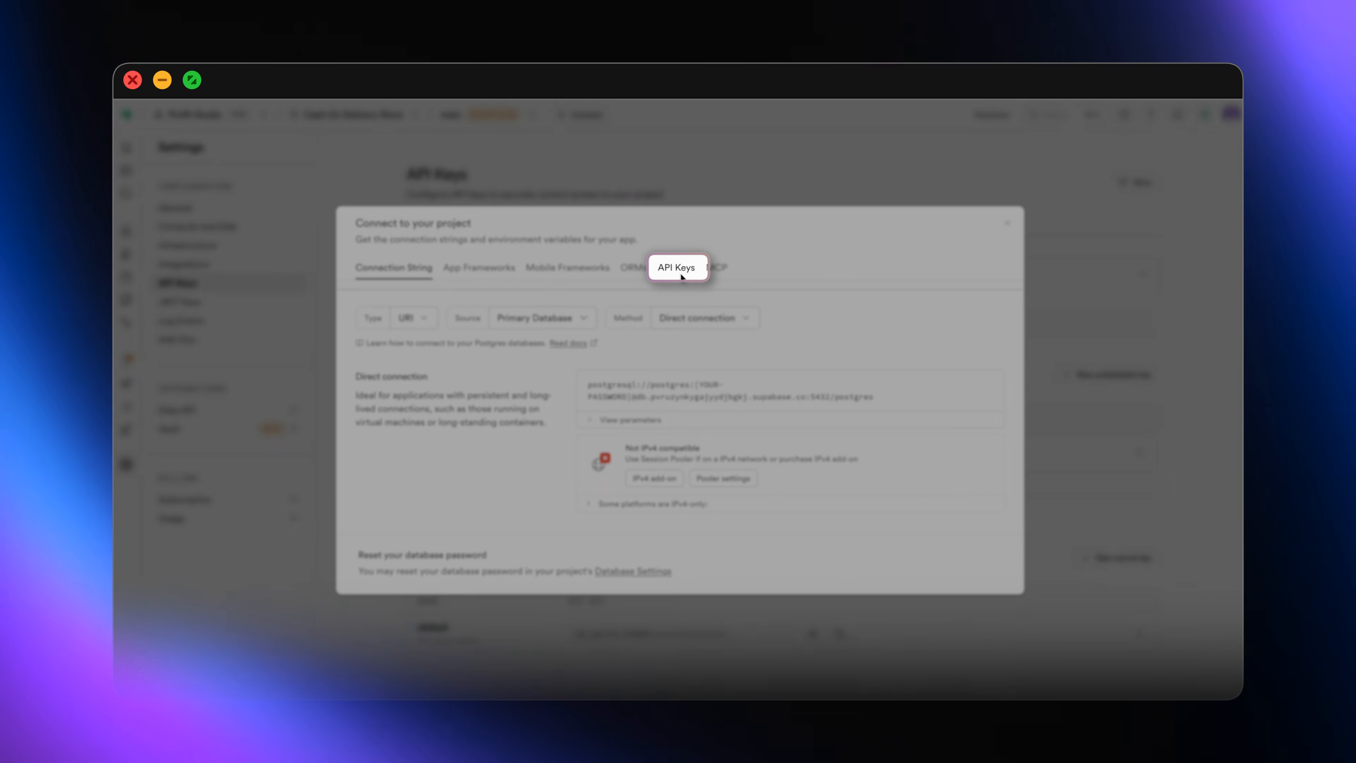
click(678, 275)
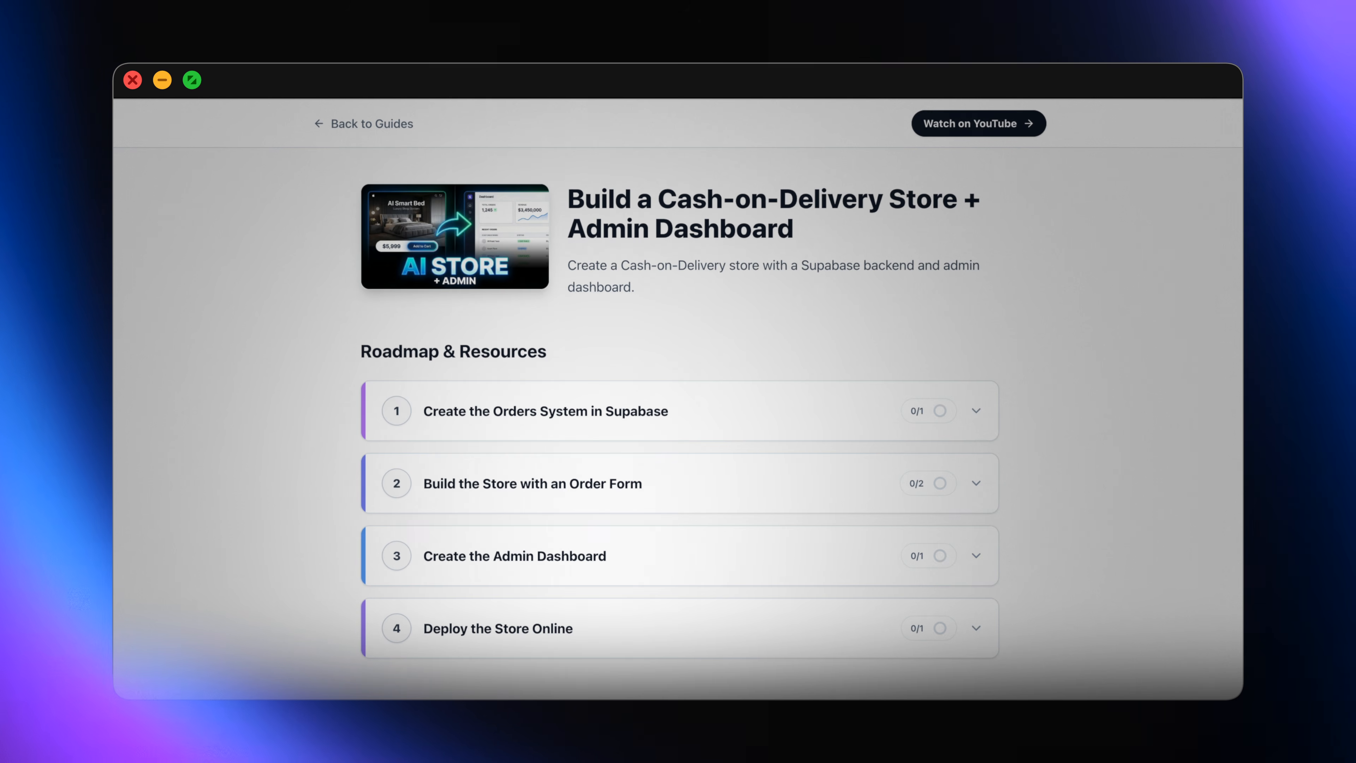
- In the guide web page, open the "Build the Store with an Order Form" stage and expand the customization of Prompt 1
click(845, 481)
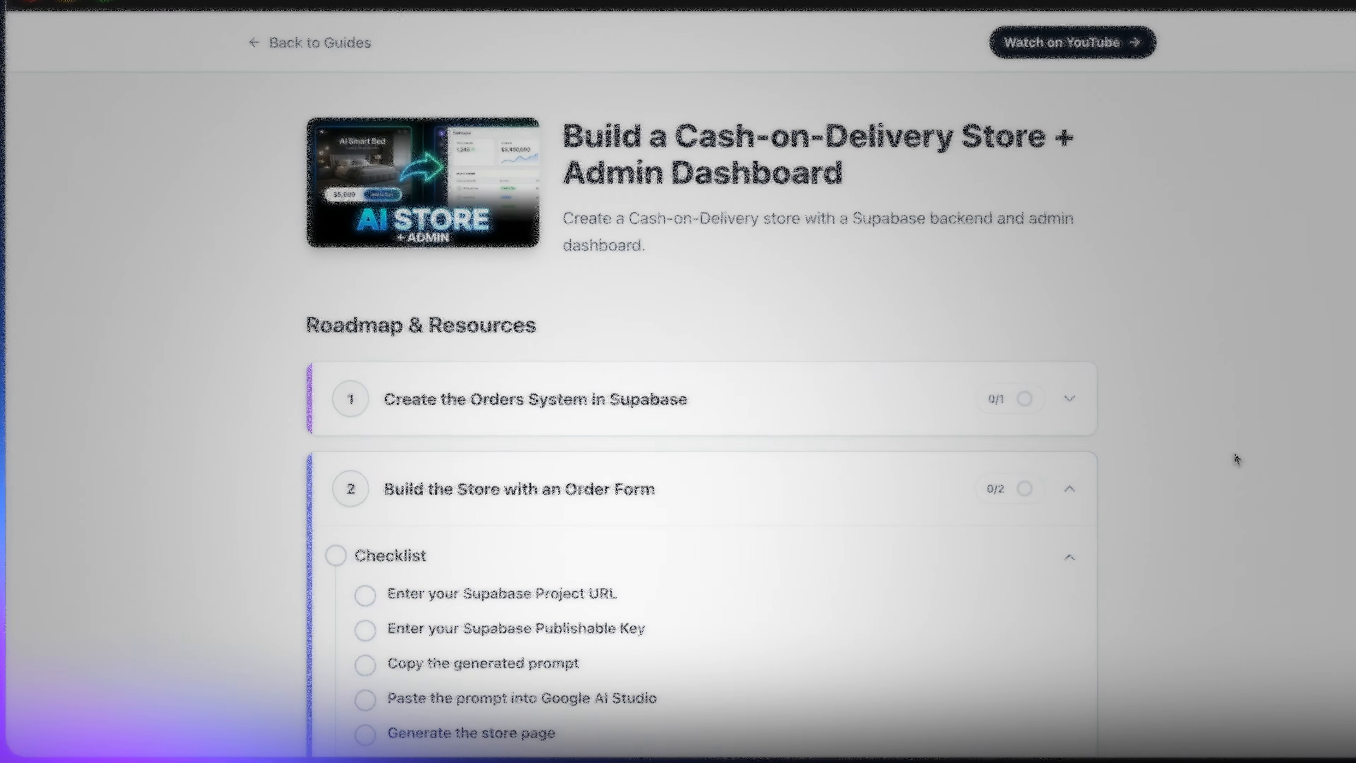
scroll(1147, 452, down, 1)
scroll(1249, 454, down, 7)
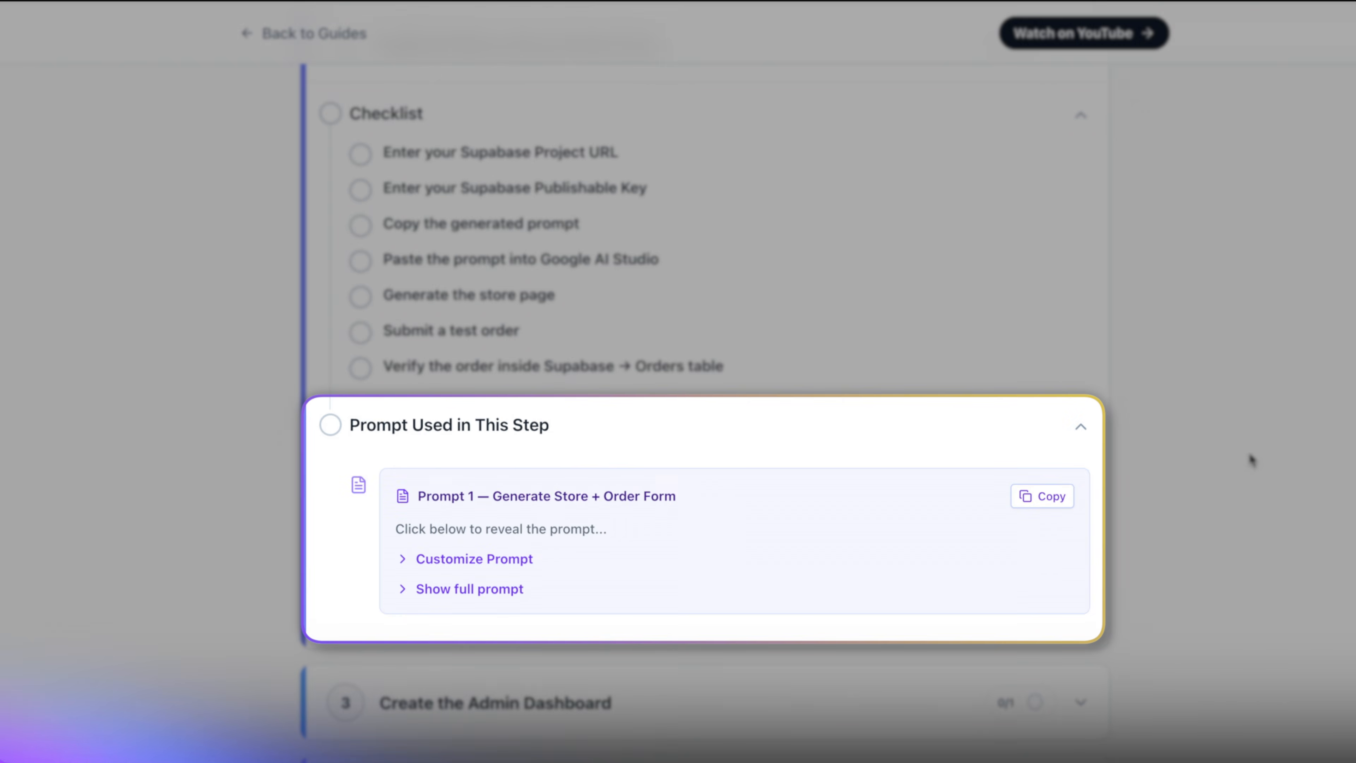
scroll(1249, 459, down, 1)
click(495, 488)
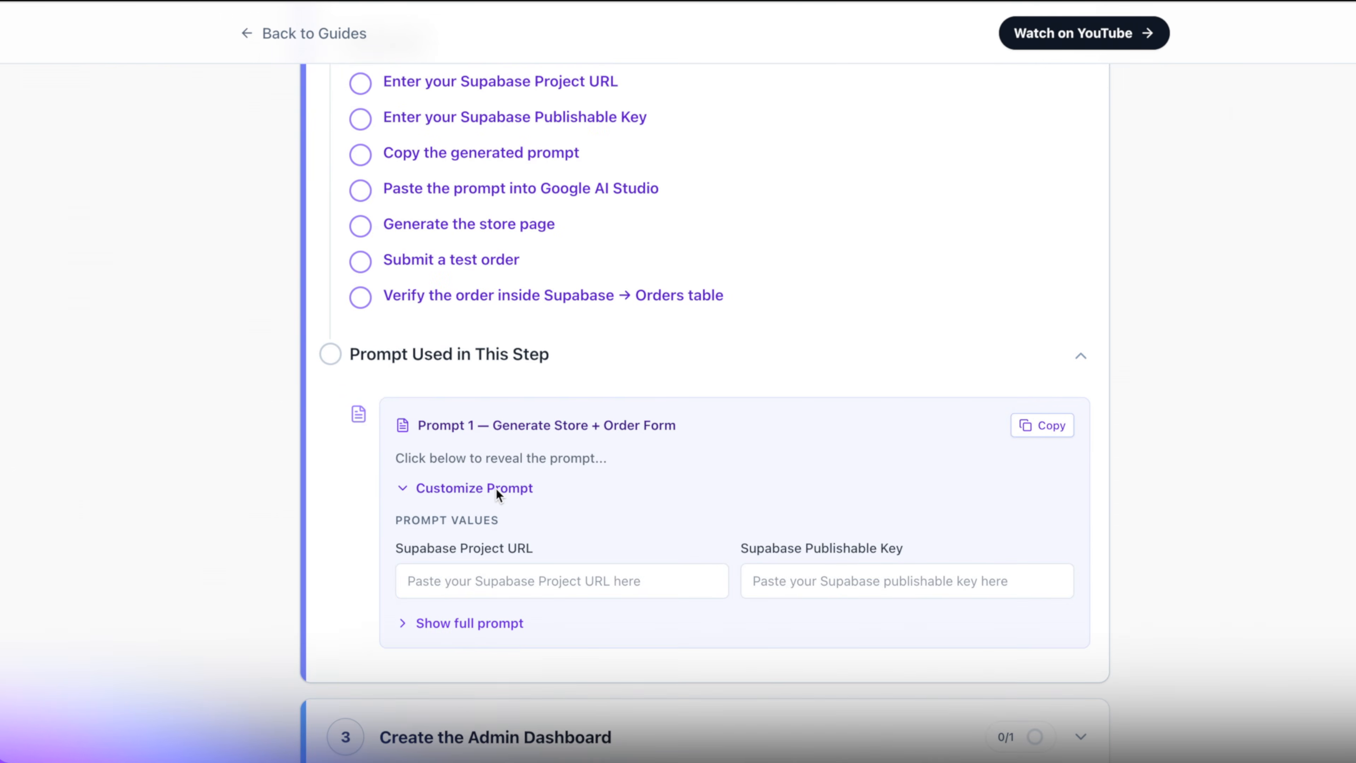
scroll(777, 493, down, 2)
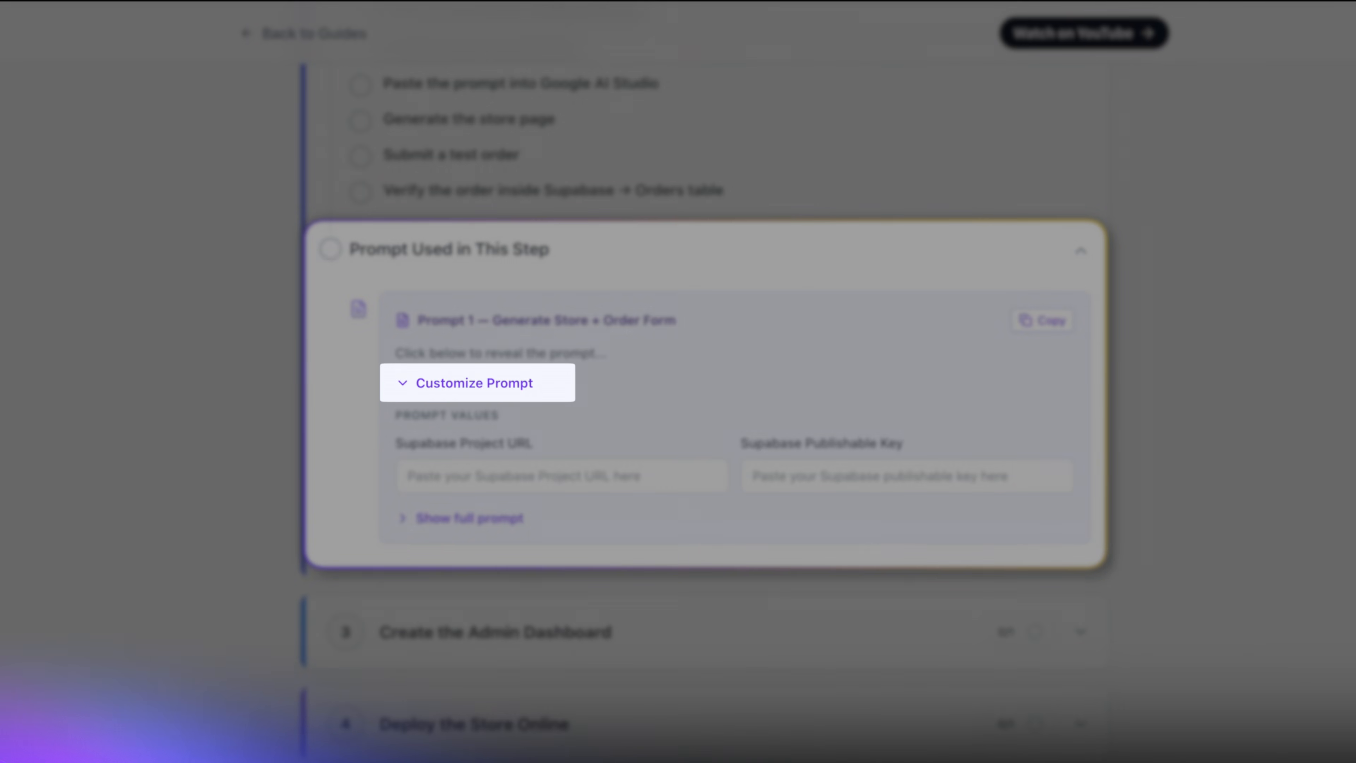
- Fill in Prompt 1's values with the Supabase project URL and paste the Supabase publishable key
click(654, 475)
text(https://pvruzynkygajyydjbgkj.supabase.co)
click(1038, 475)
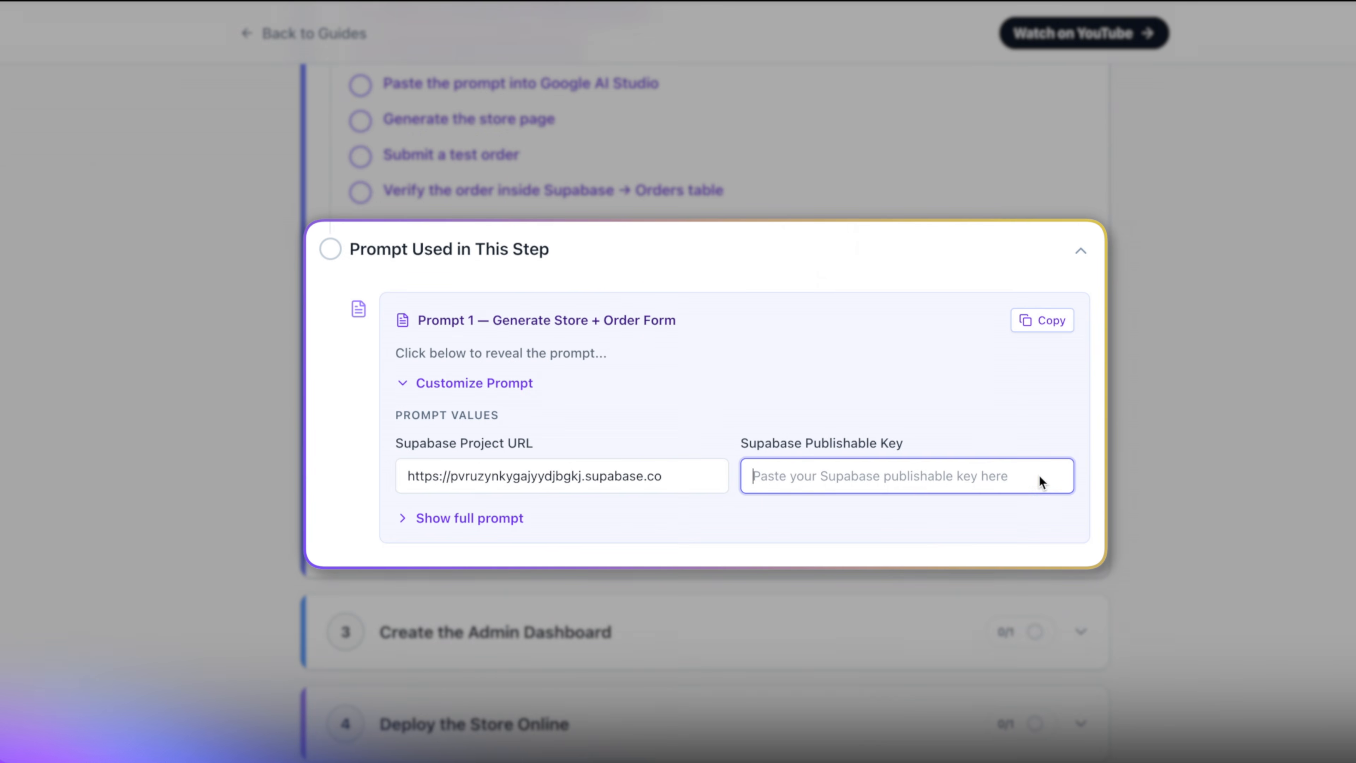
key(ctrl+v)
click(1082, 471)
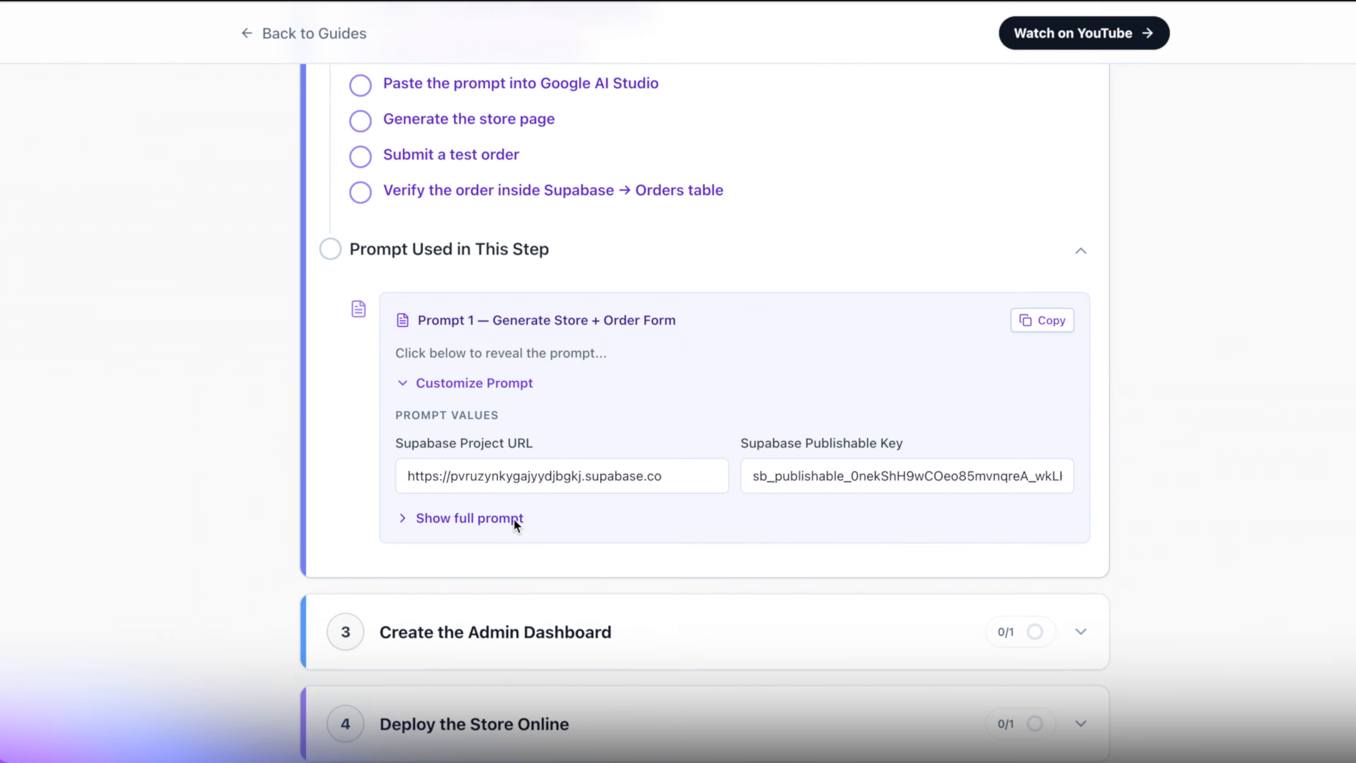
- Look over the full text of Prompt 1 and copy the customized store and order form prompt
click(513, 518)
scroll(881, 503, down, 5)
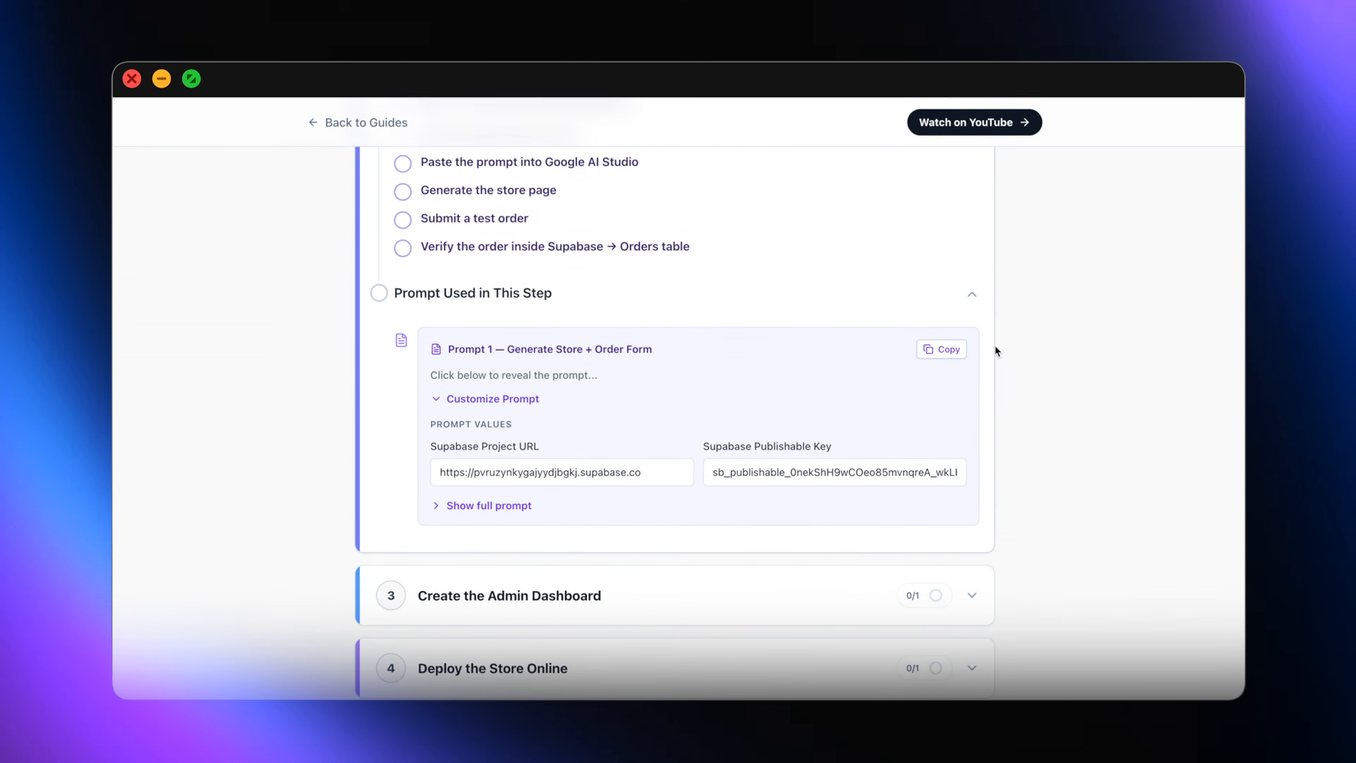
click(941, 349)
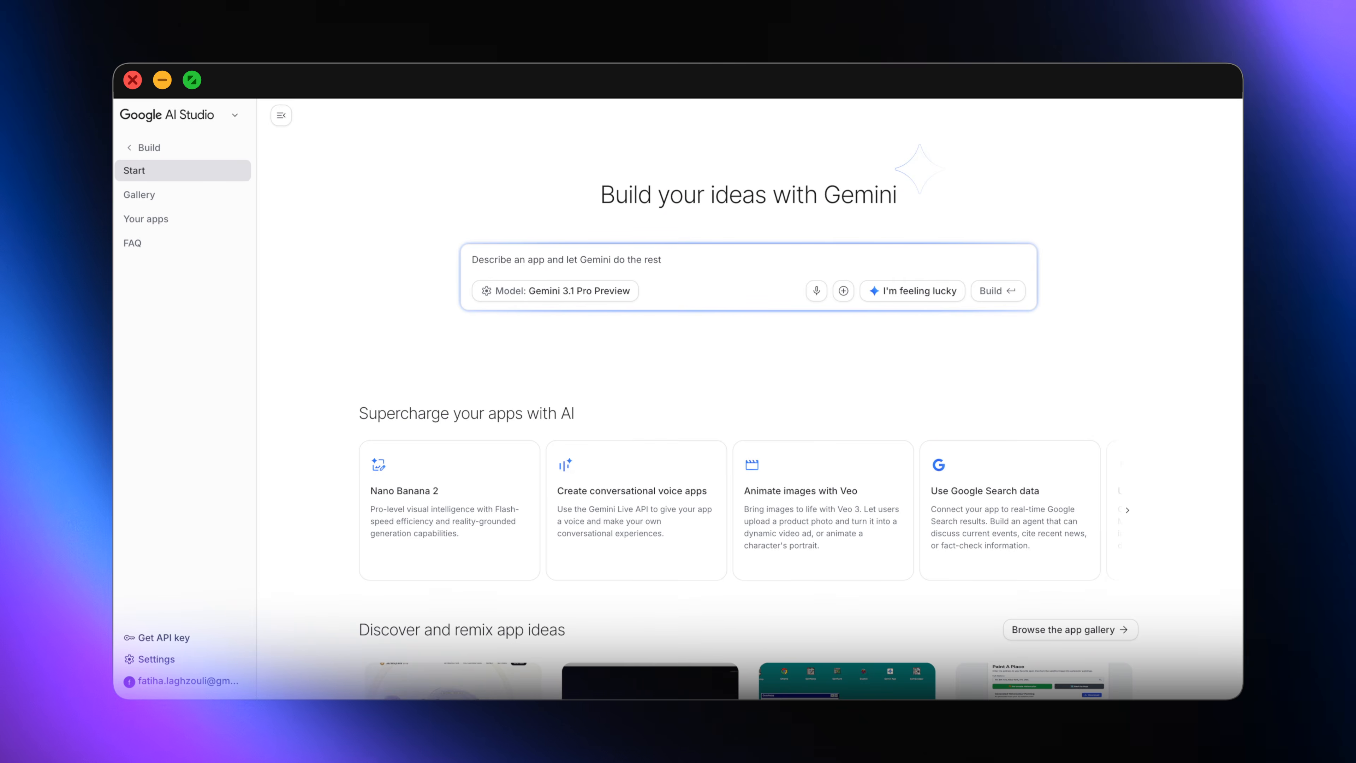
- Switch to Google AI Studio, paste the store prompt as the app description and build the app
key(super+v)
scroll(709, 334, up, 10)
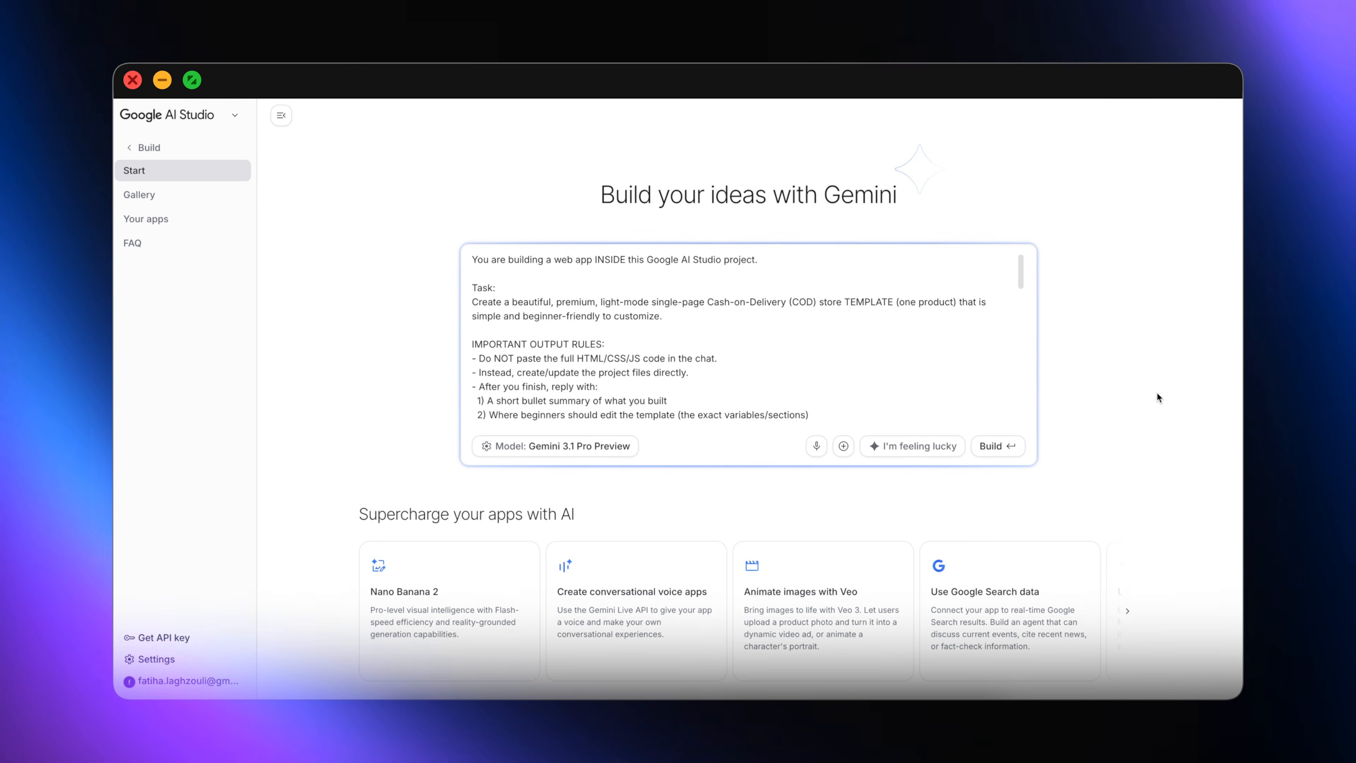
click(1012, 454)
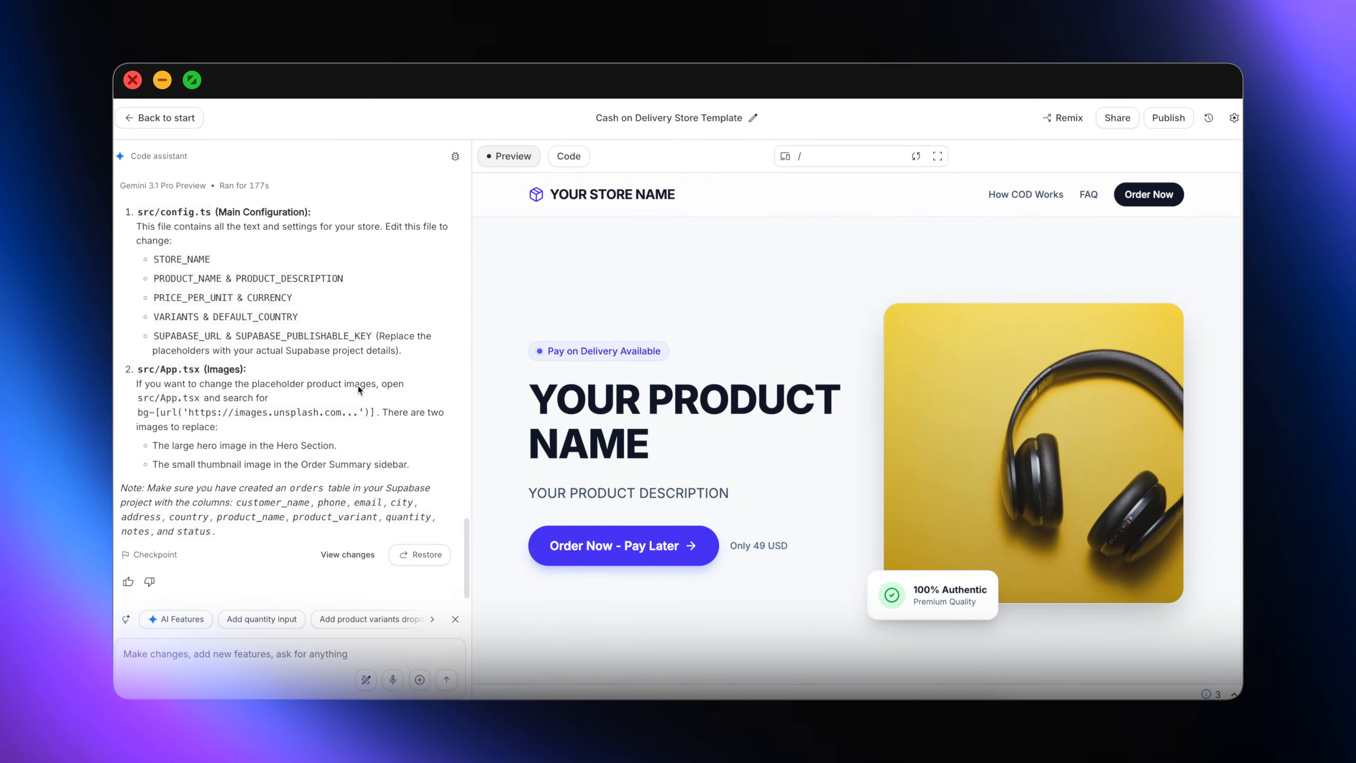
- Show the generated store preview full screen and examine its hero, benefits, order form and FAQ sections
click(938, 156)
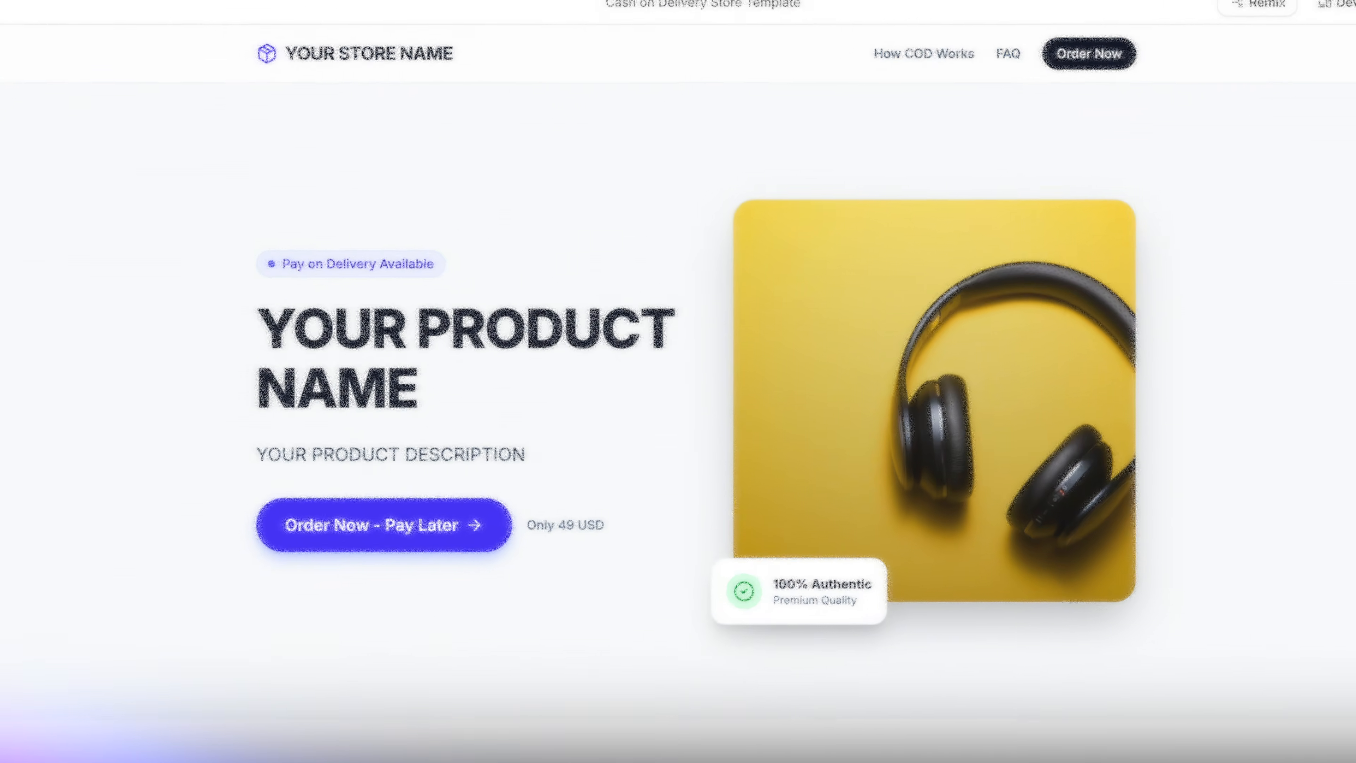
scroll(1256, 372, down, 10)
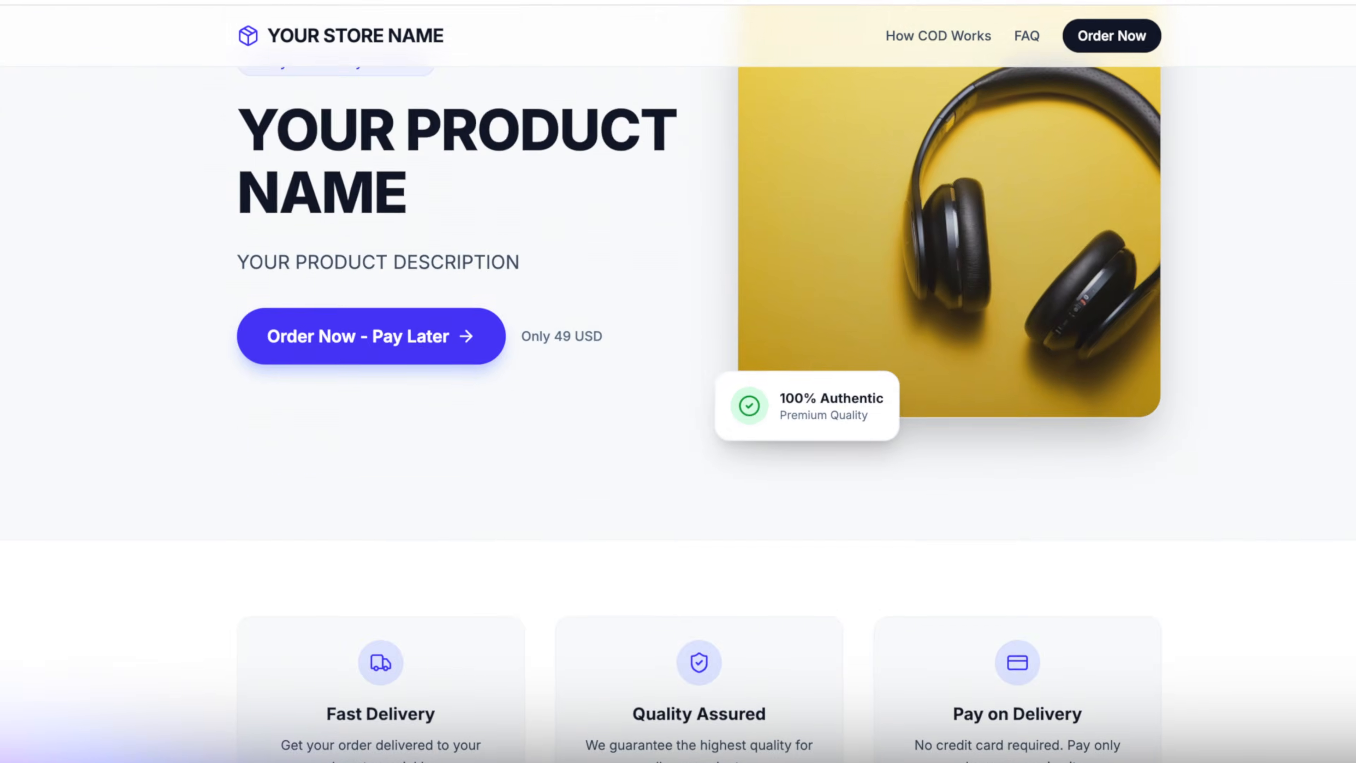
scroll(678, 381, down, 15)
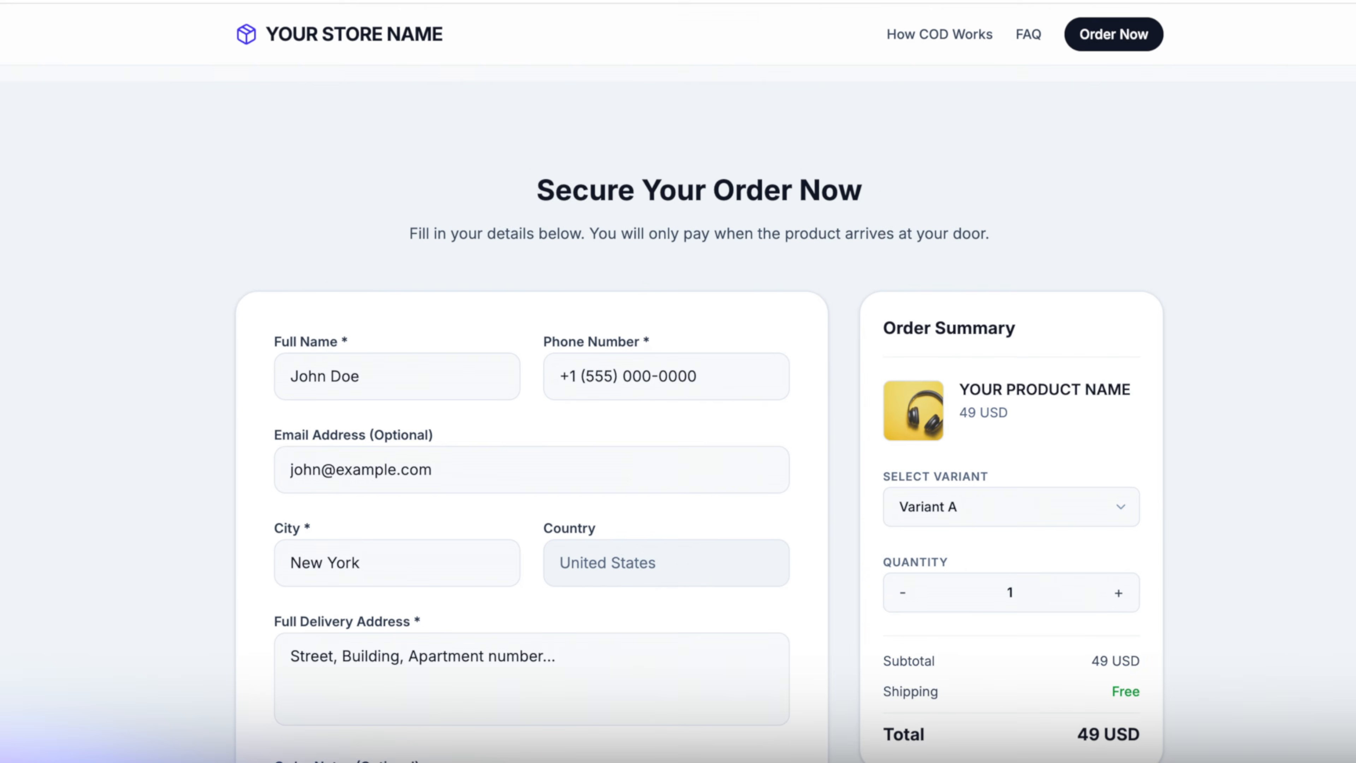
scroll(678, 381, down, 8)
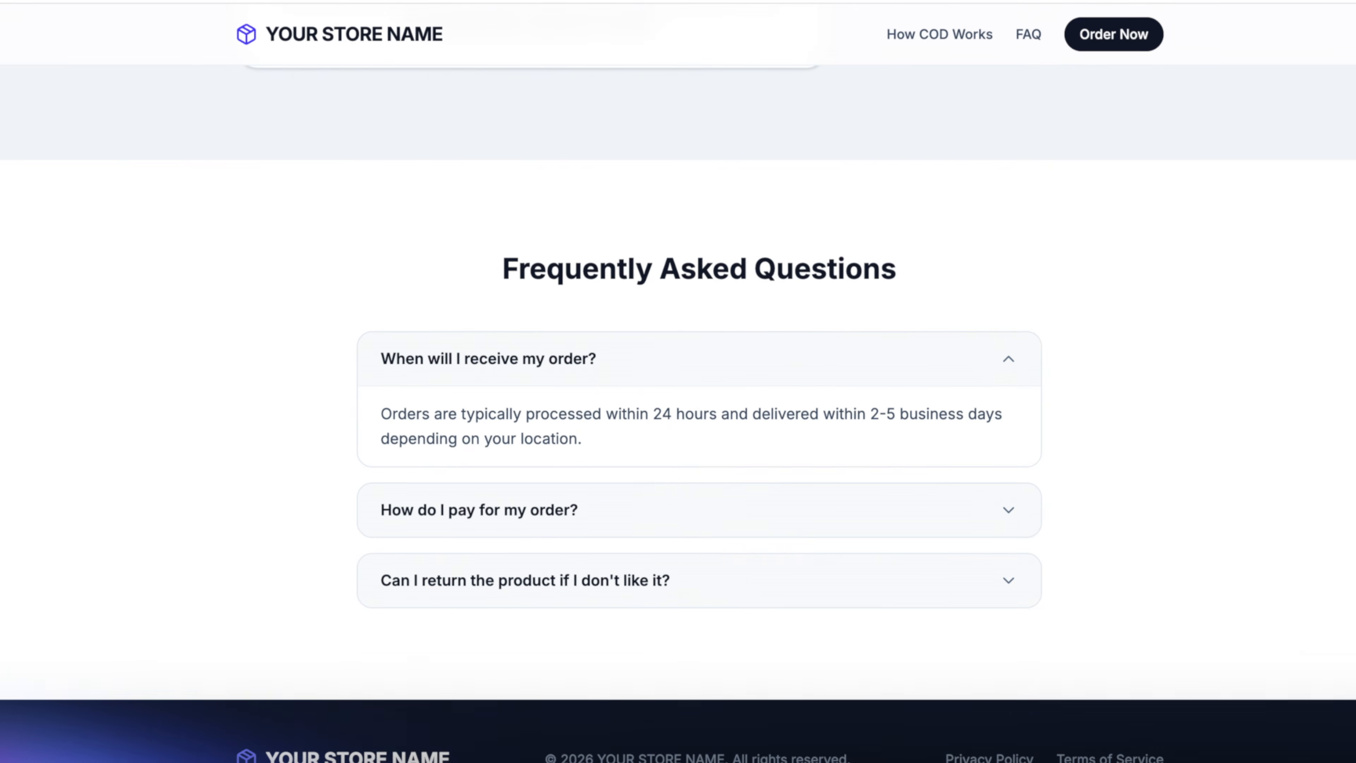
scroll(678, 381, up, 20)
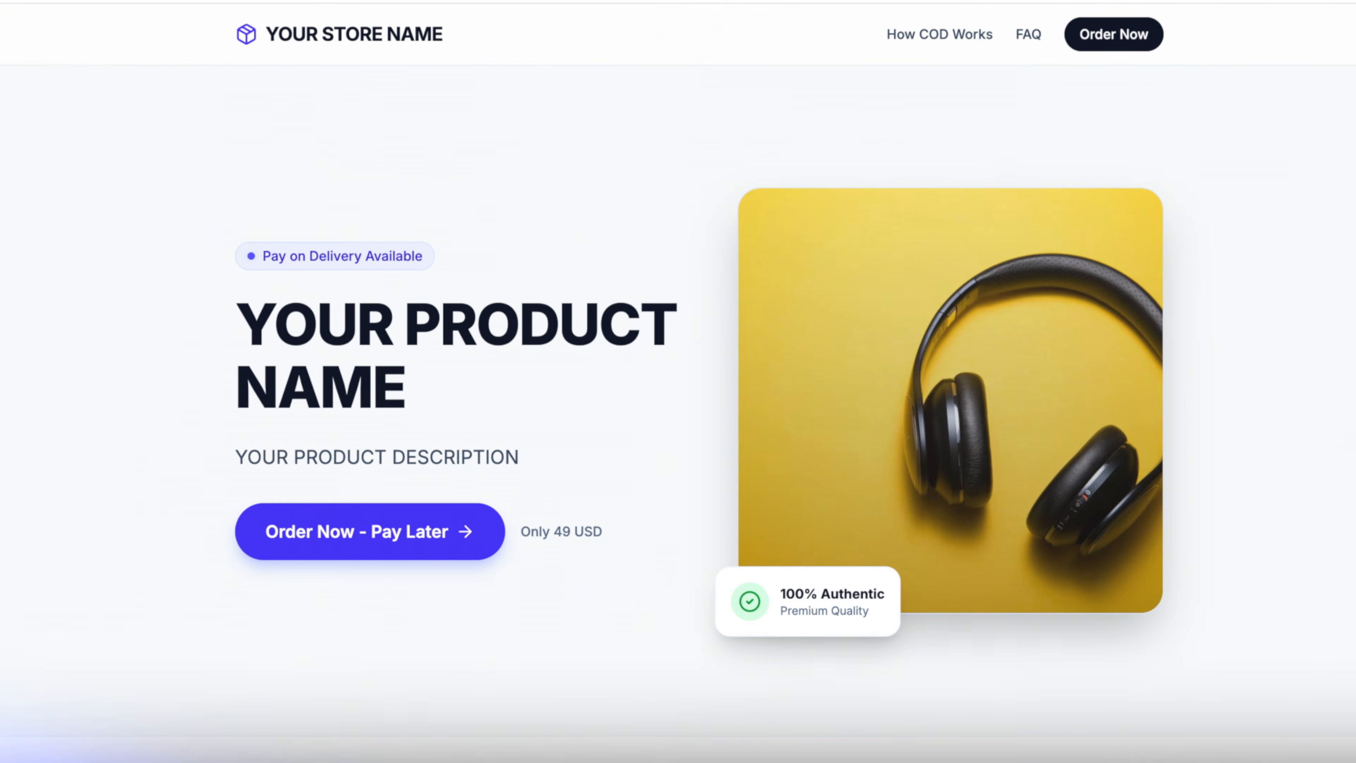
scroll(678, 381, down, 12)
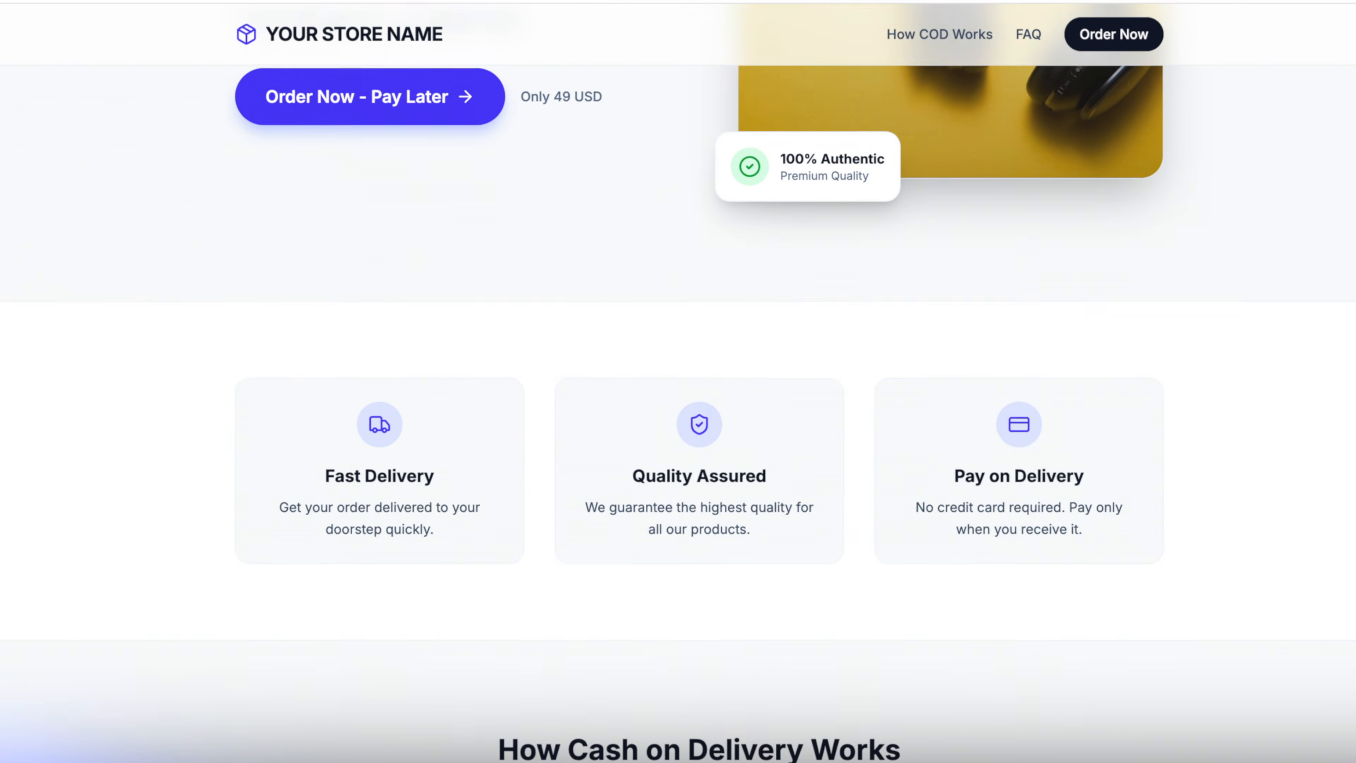
scroll(678, 381, down, 15)
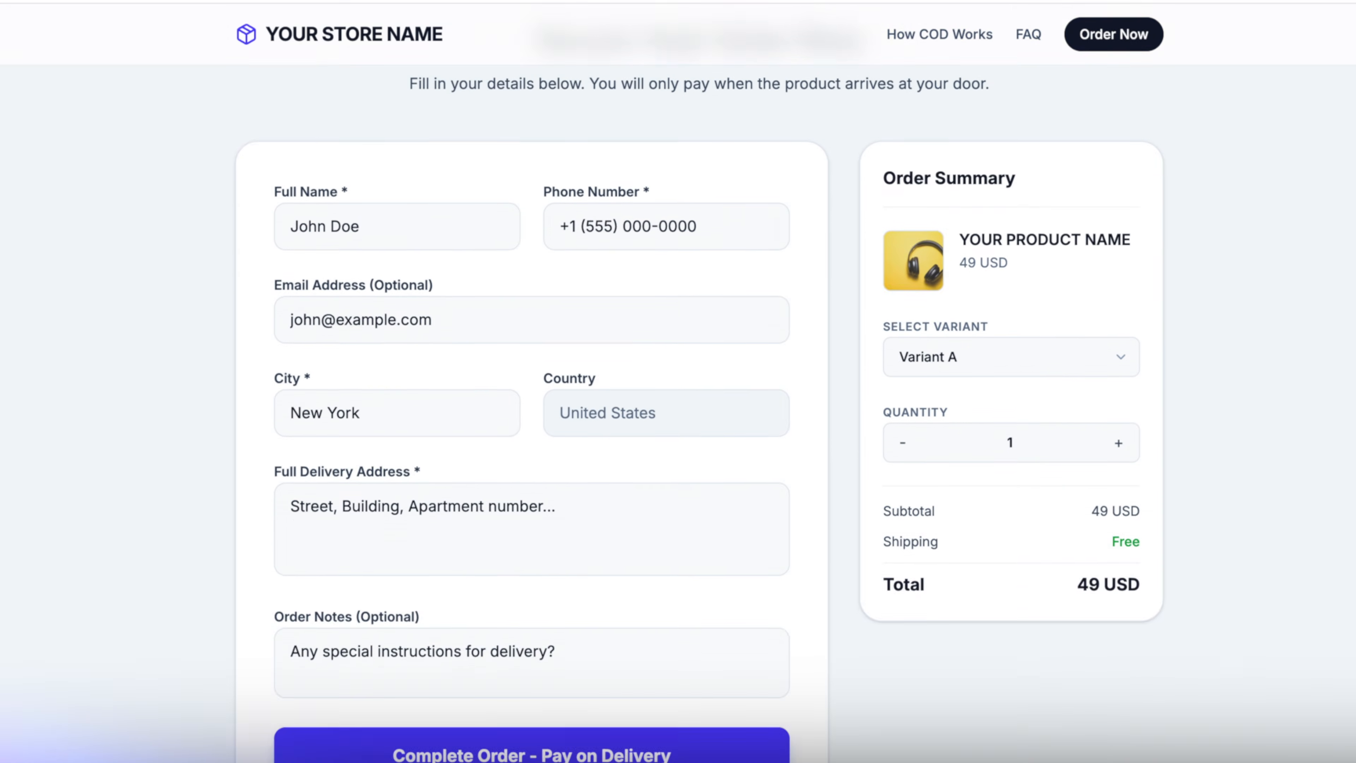
scroll(678, 382, down, 5)
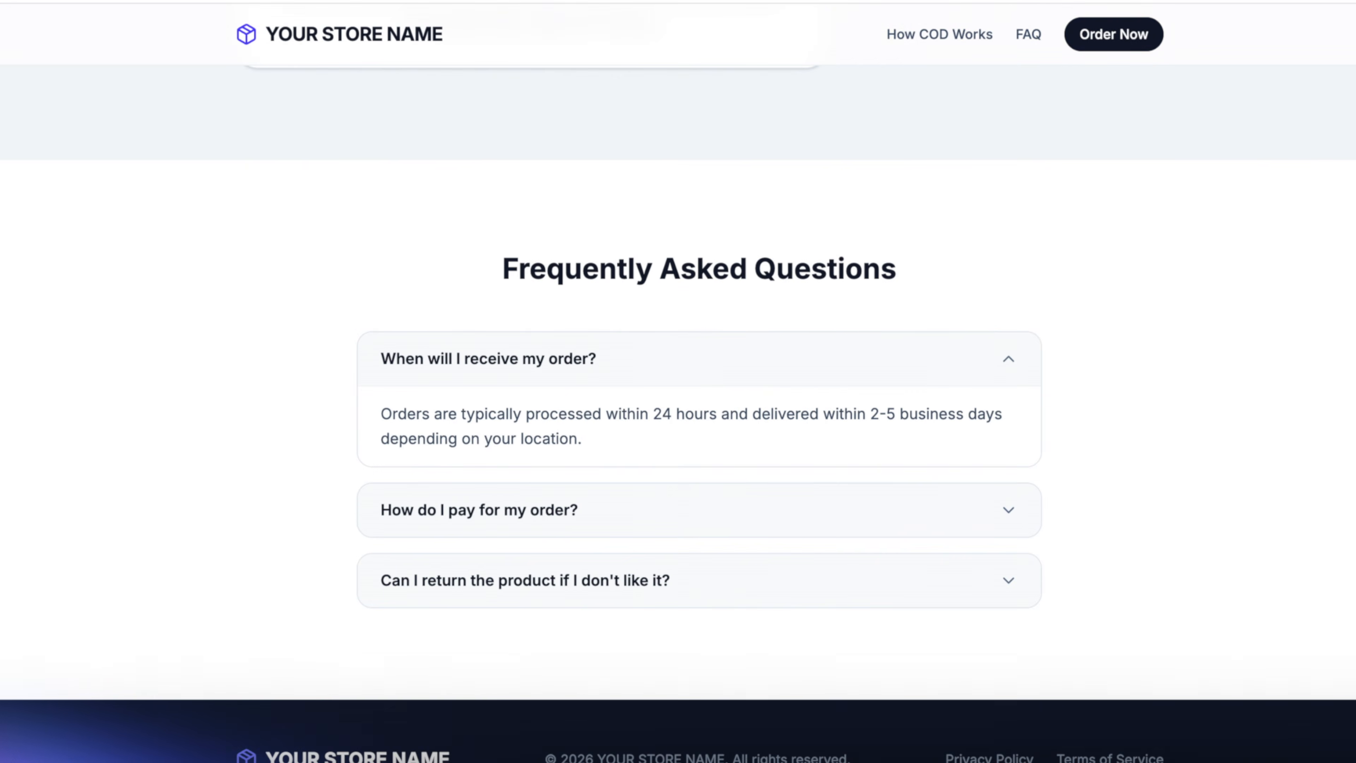
scroll(678, 382, up, 20)
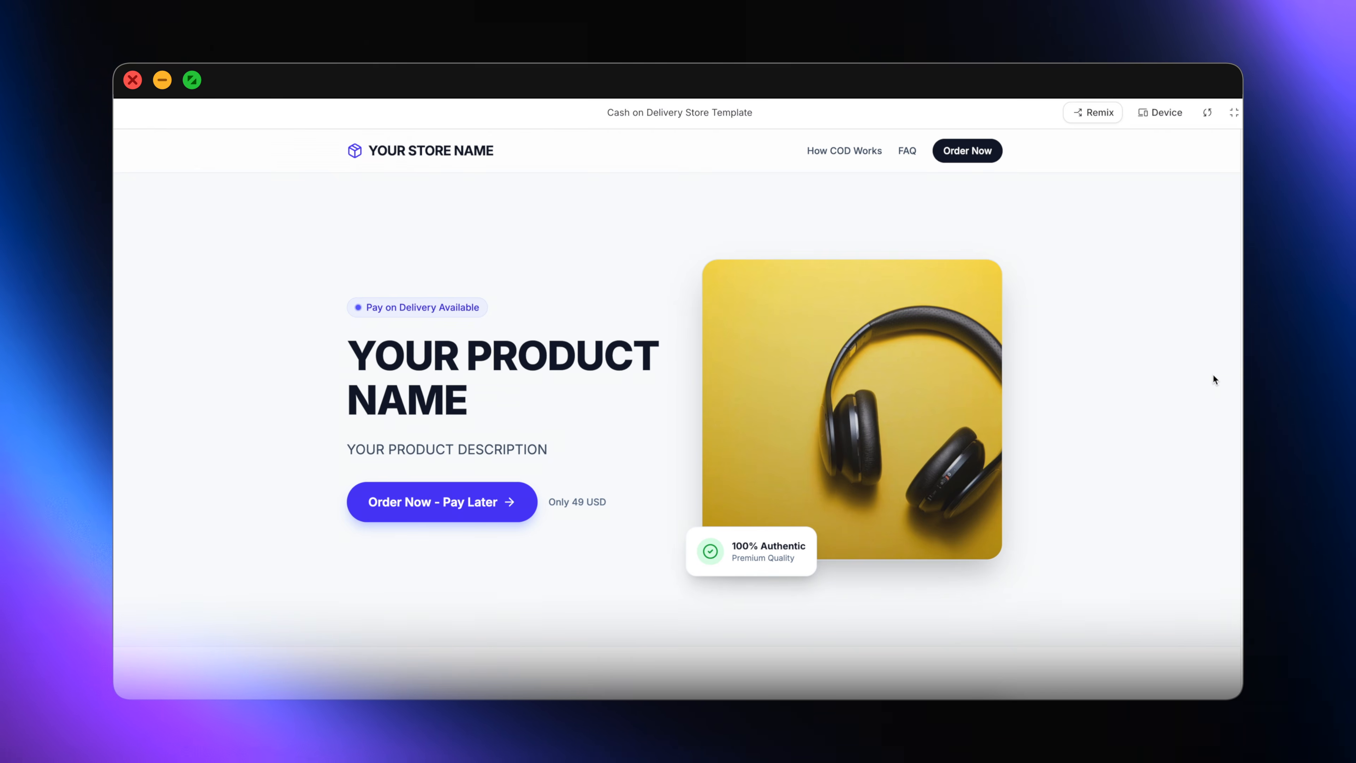
- Start a test order from the hero section and enter the customer's full name, phone number and e-mail address
click(515, 500)
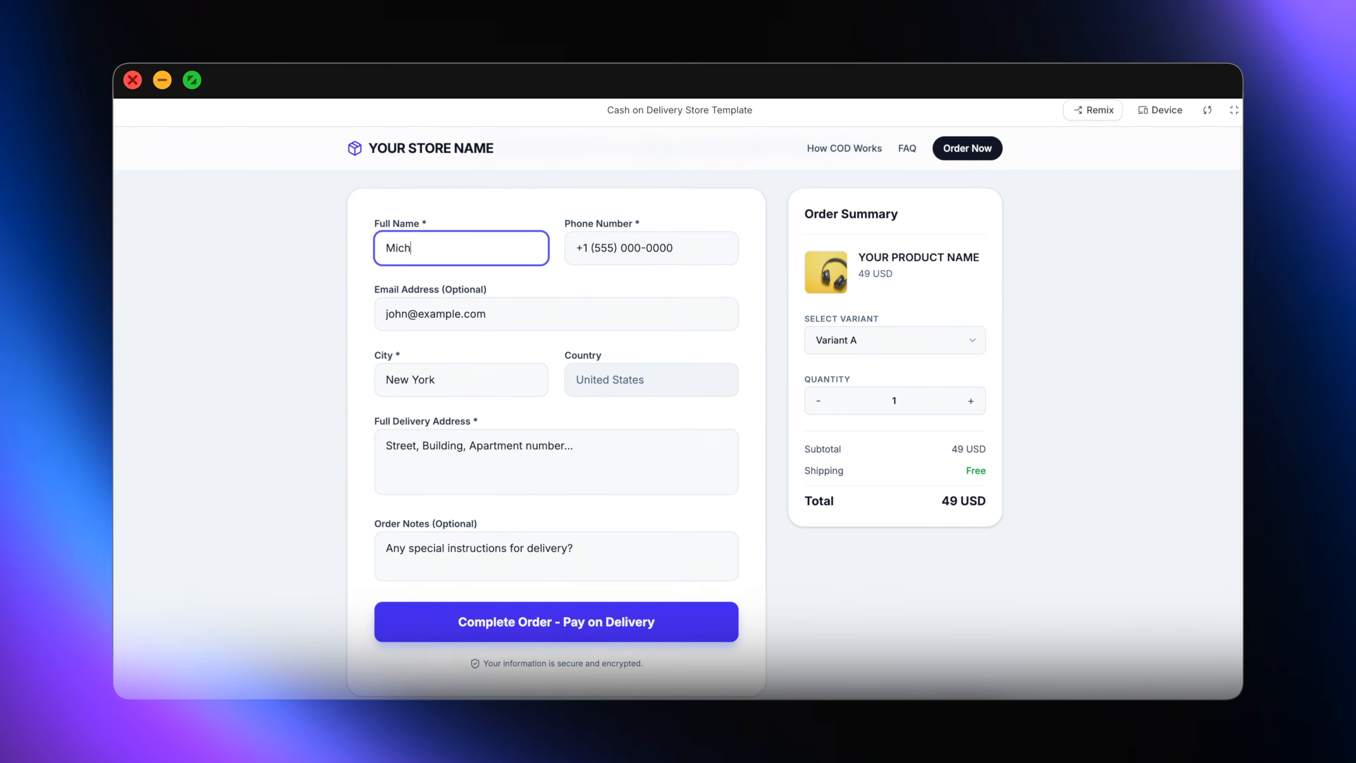
key(Tab)
text(+19175552381)
key(Tab)
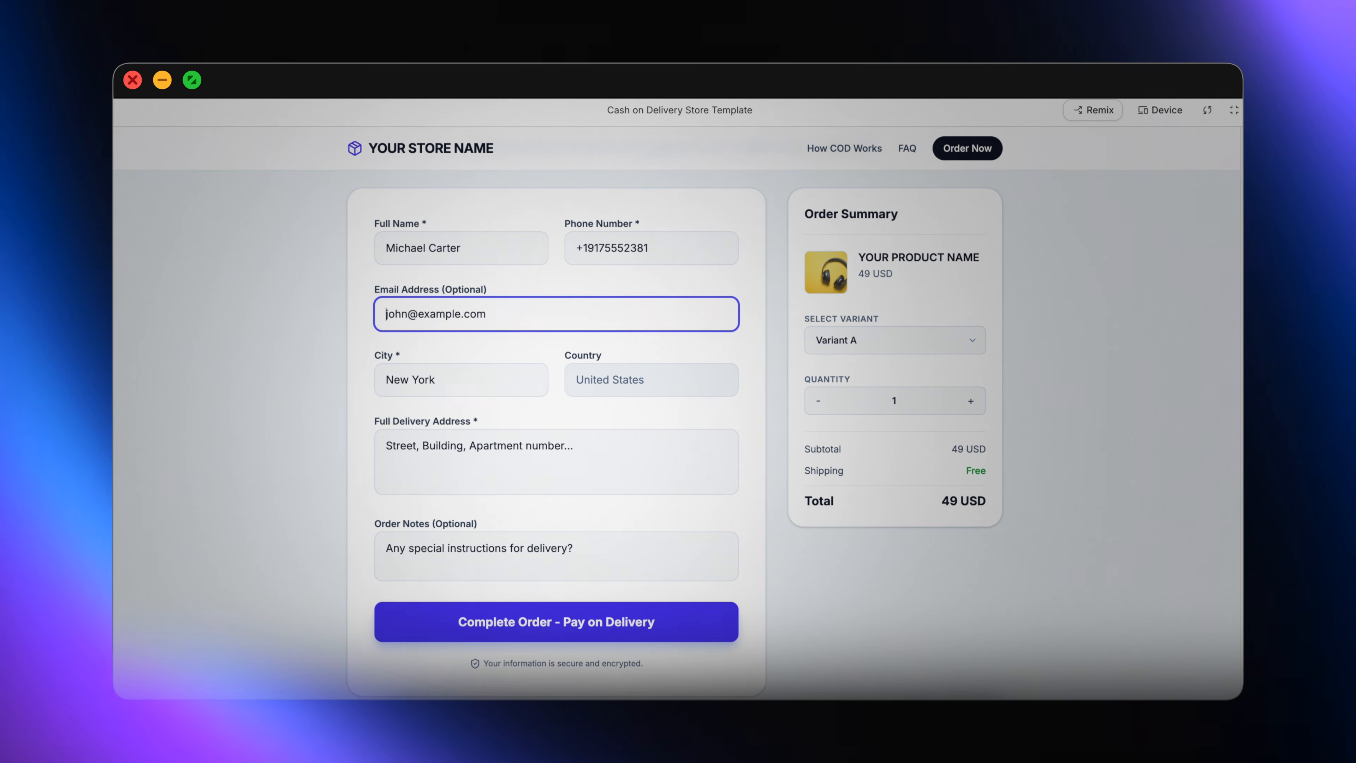
key(Tab)
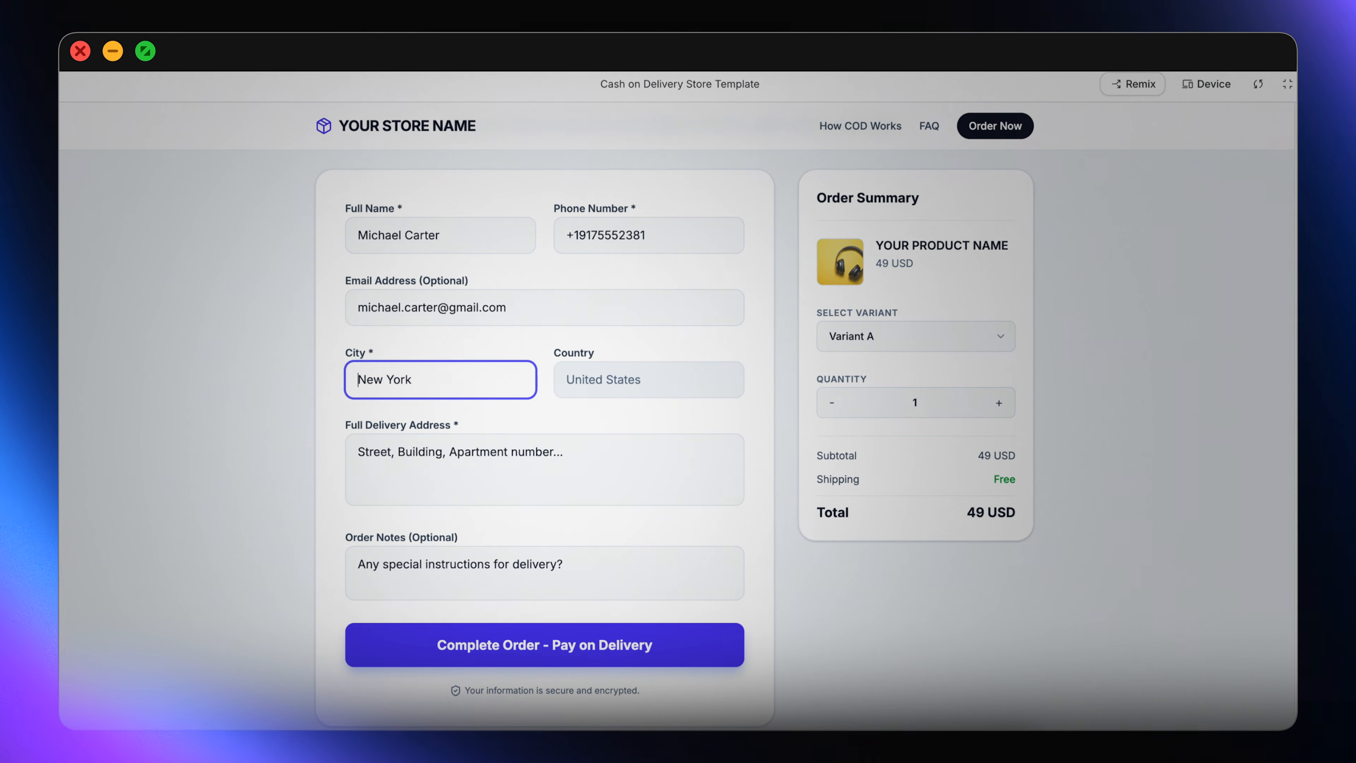
- Enter the customer's city and full delivery address in the order form
text(New York)
key(Tab)
- Add the order note "Please call before delivery." and complete the pay-on-delivery order
key(Tab)
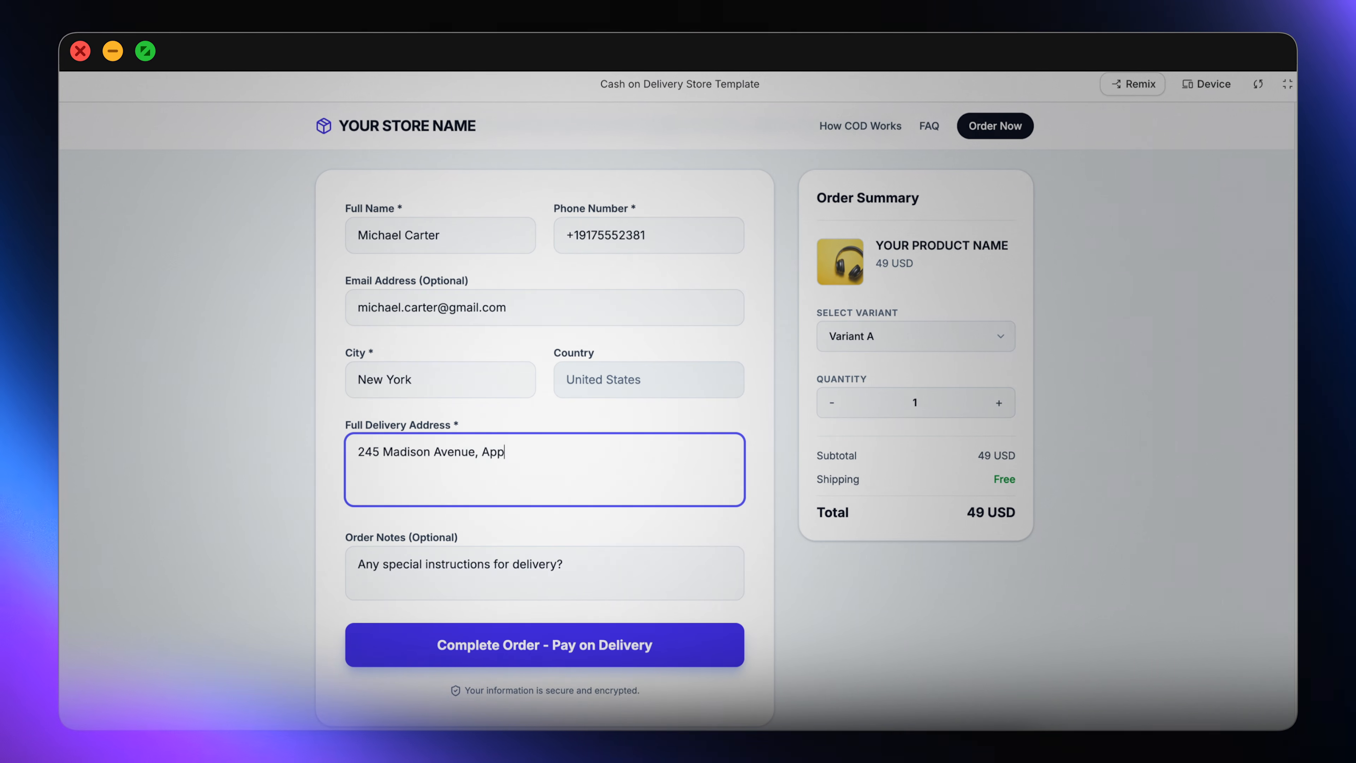
key(Tab)
text(Ple)
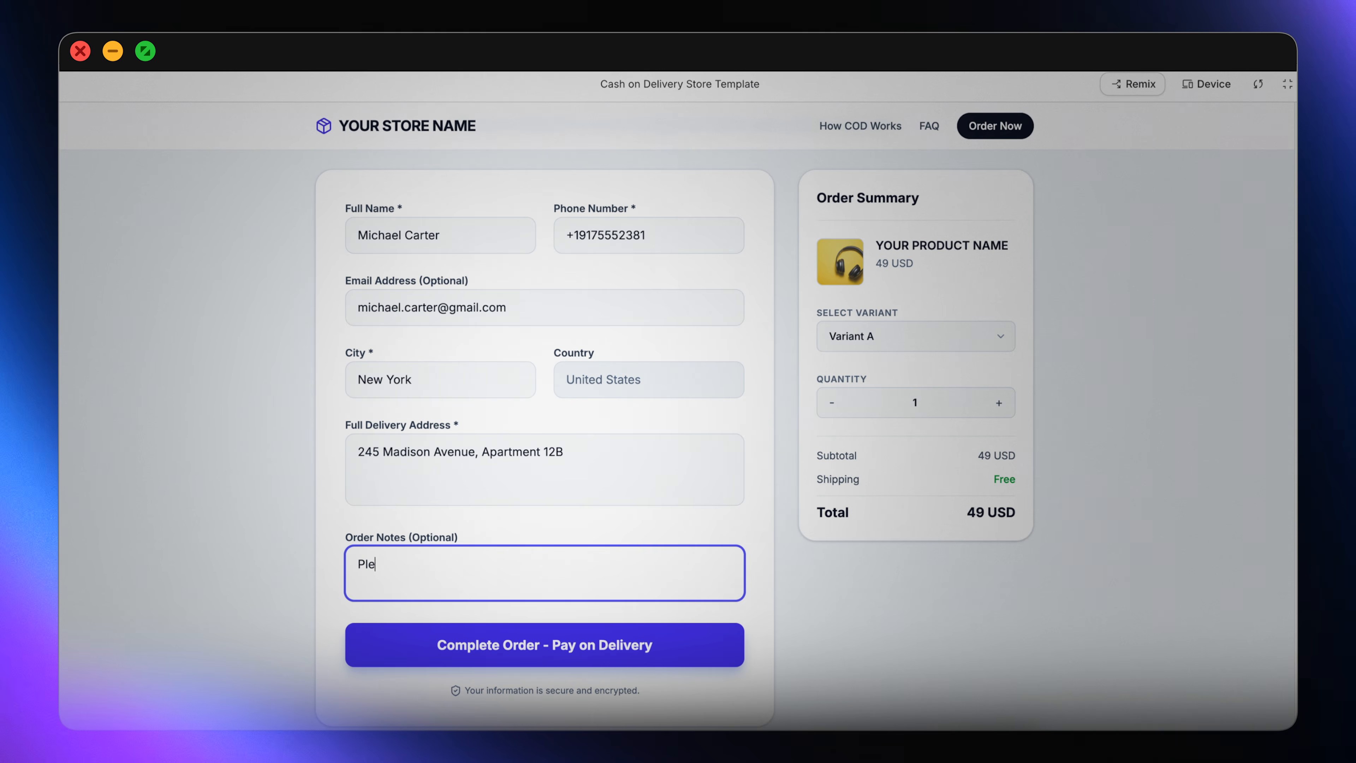
text(ase call before delivery.)
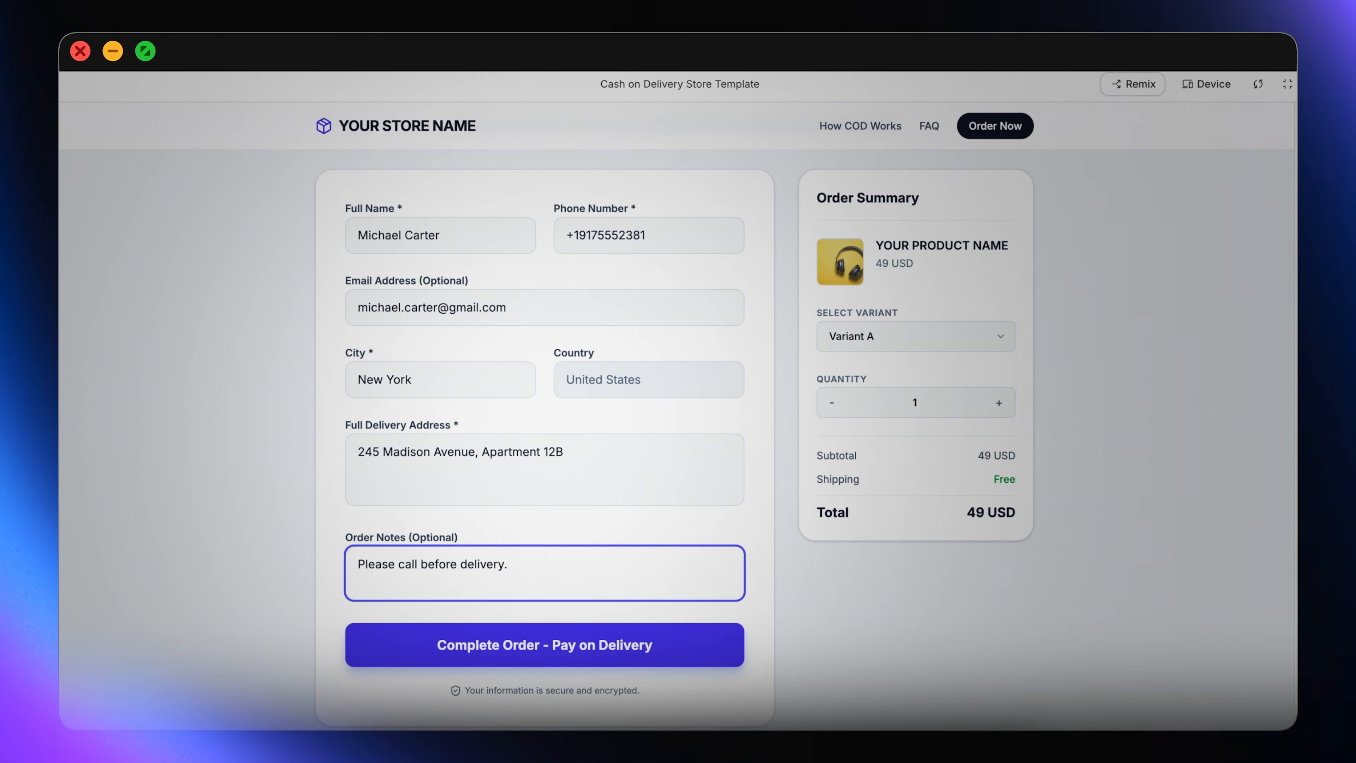
click(808, 603)
click(721, 648)
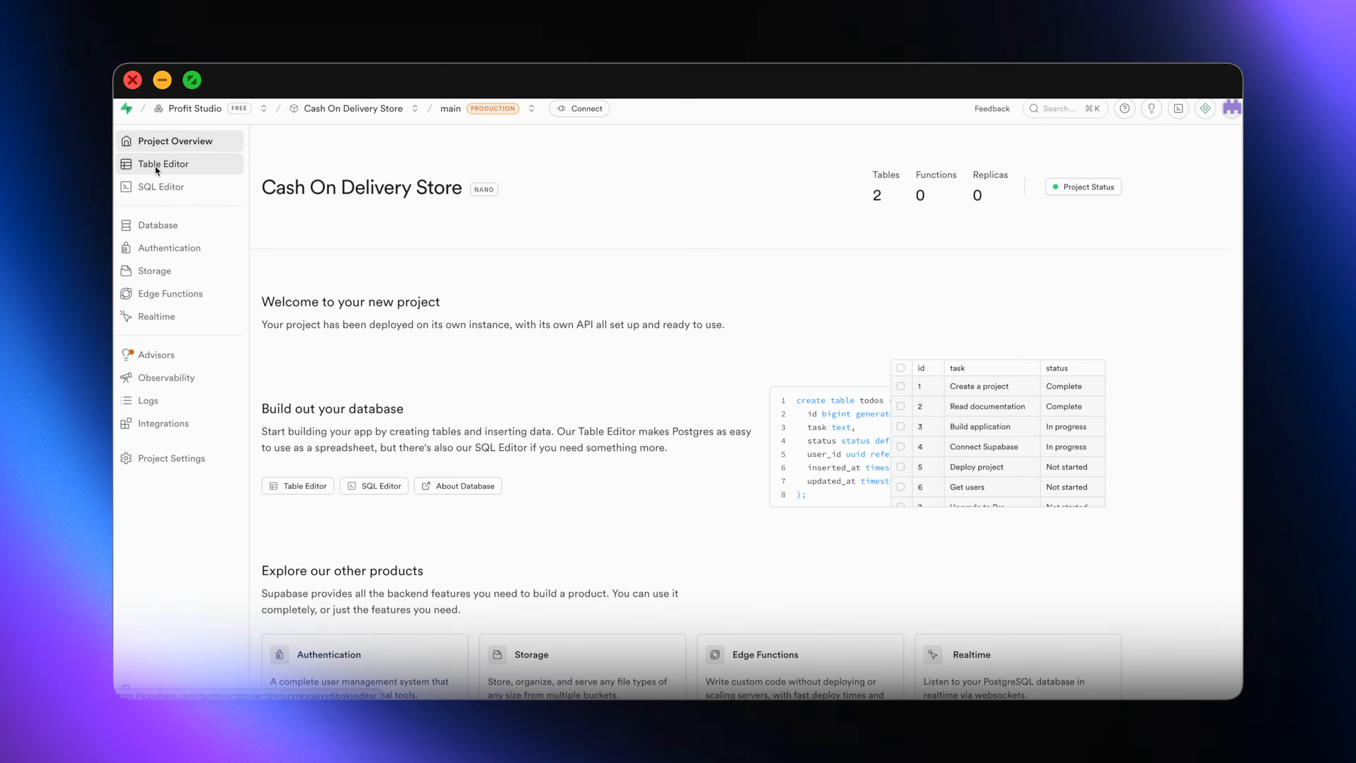
- Switch to the Supabase project and check the test order's values across the columns of the orders table
click(155, 165)
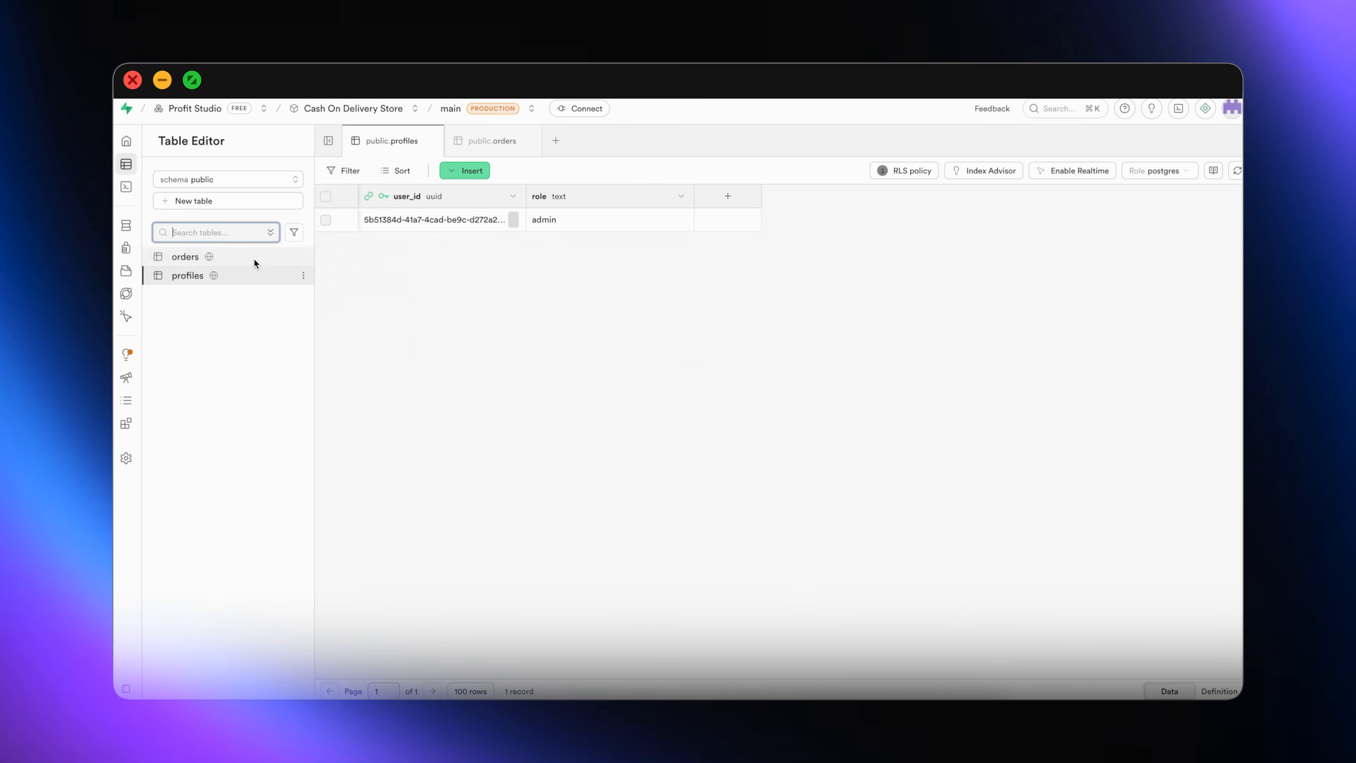
click(253, 261)
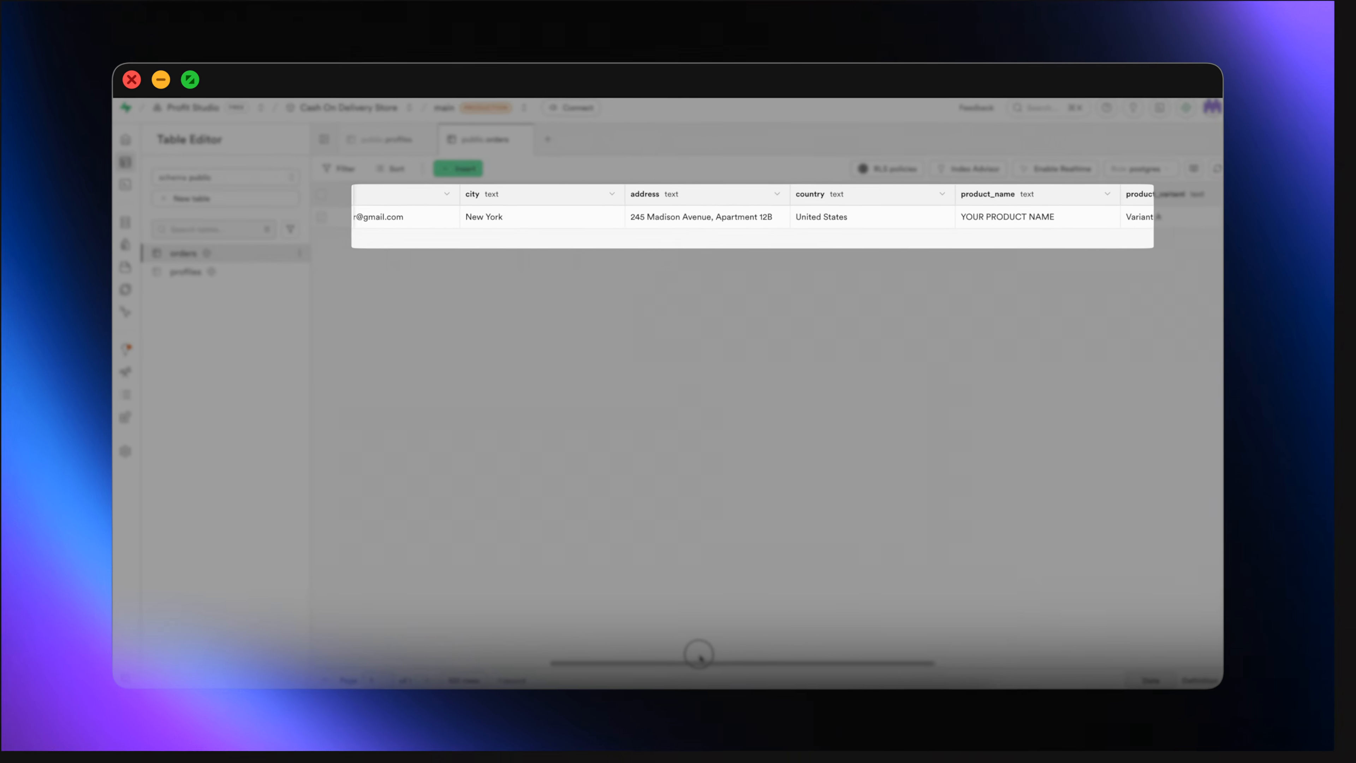
drag(755, 666, 493, 651)
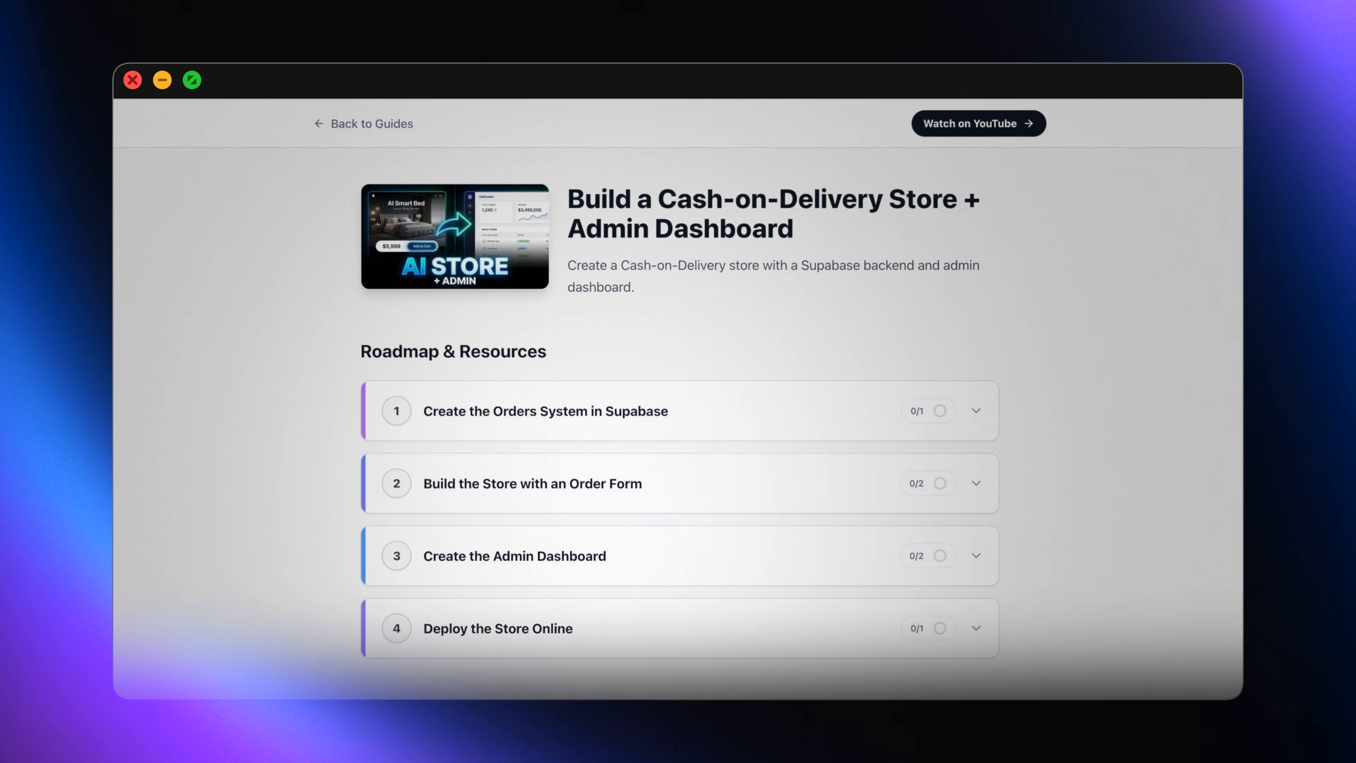
- Back in the guide, open the "Create the Admin Dashboard" stage and expand the customization of Prompt 2
click(976, 556)
scroll(1074, 520, down, 6)
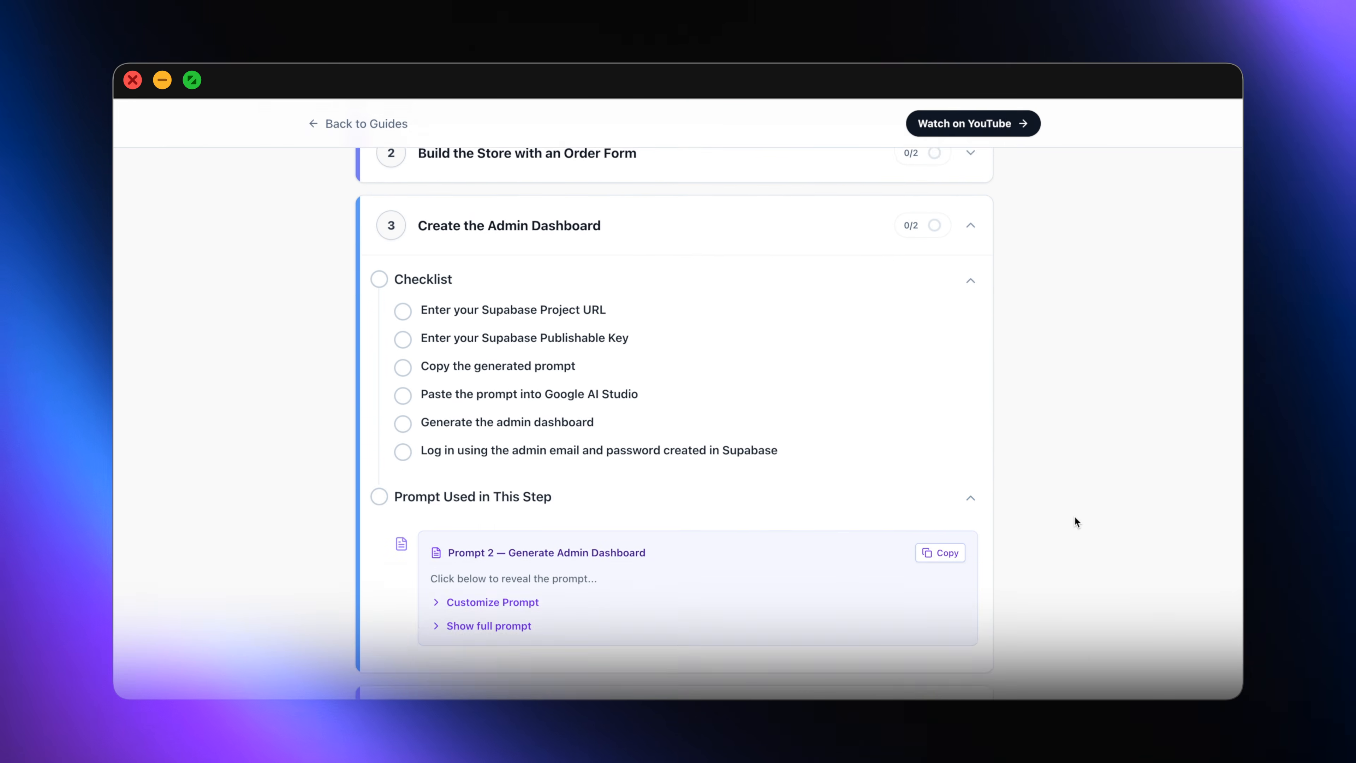
scroll(1074, 522, down, 2)
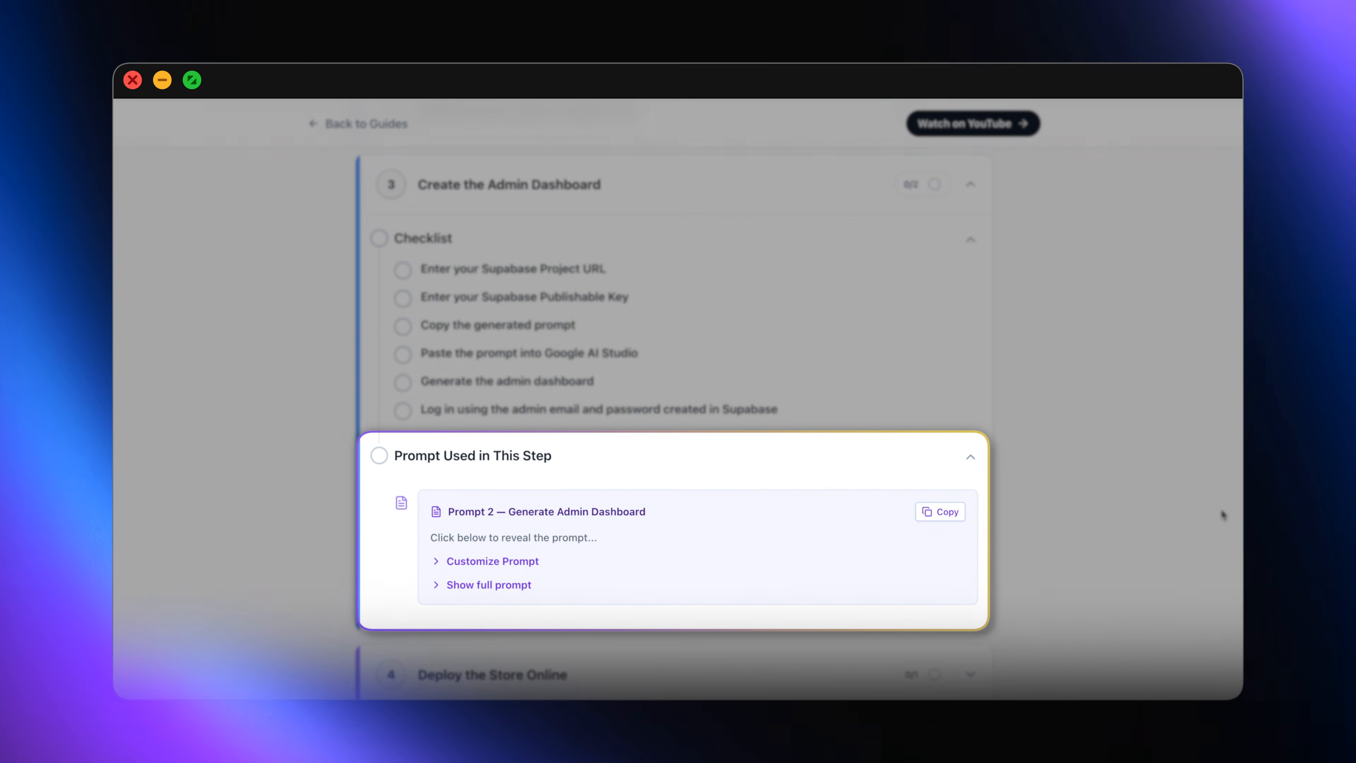
click(597, 561)
- Fill in Prompt 2's values with the Supabase project URL and paste the Supabase publishable key
click(610, 562)
key(super+v)
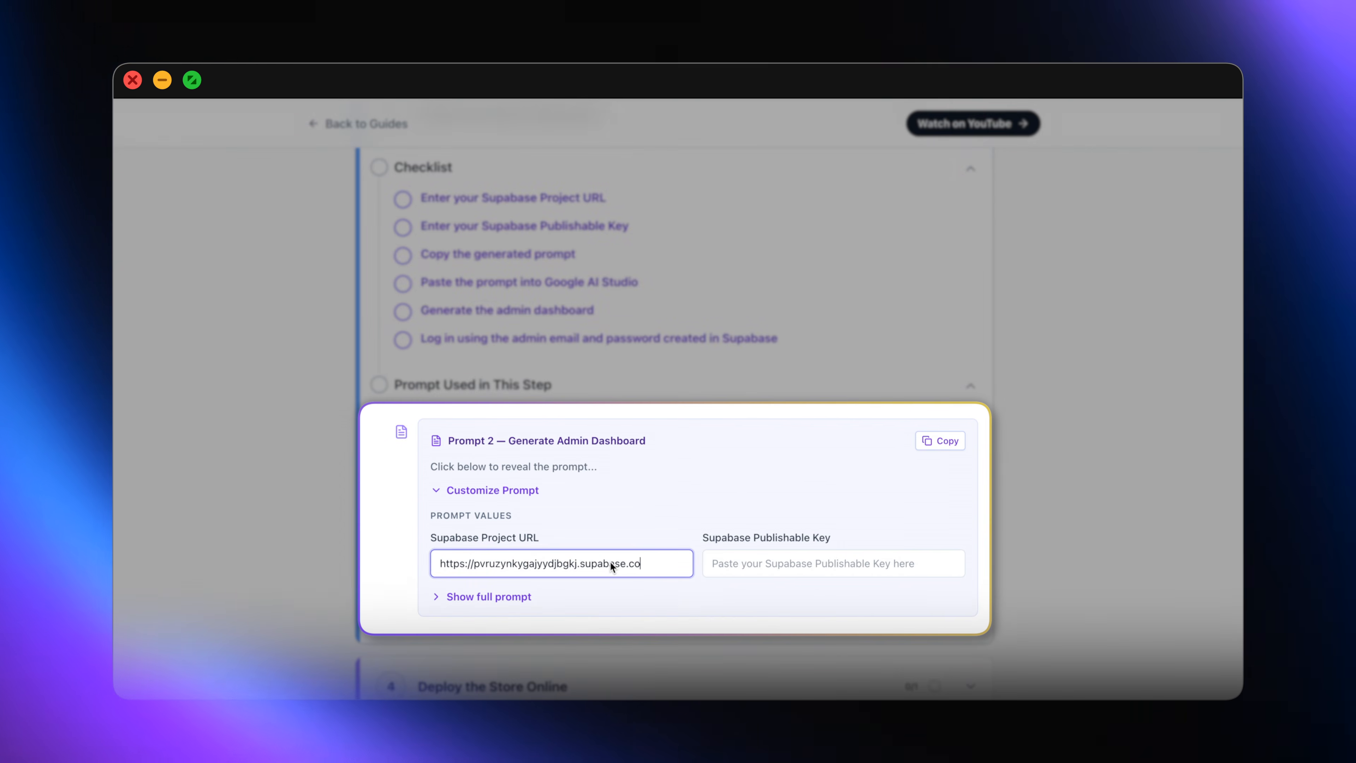
click(935, 564)
key(super+v)
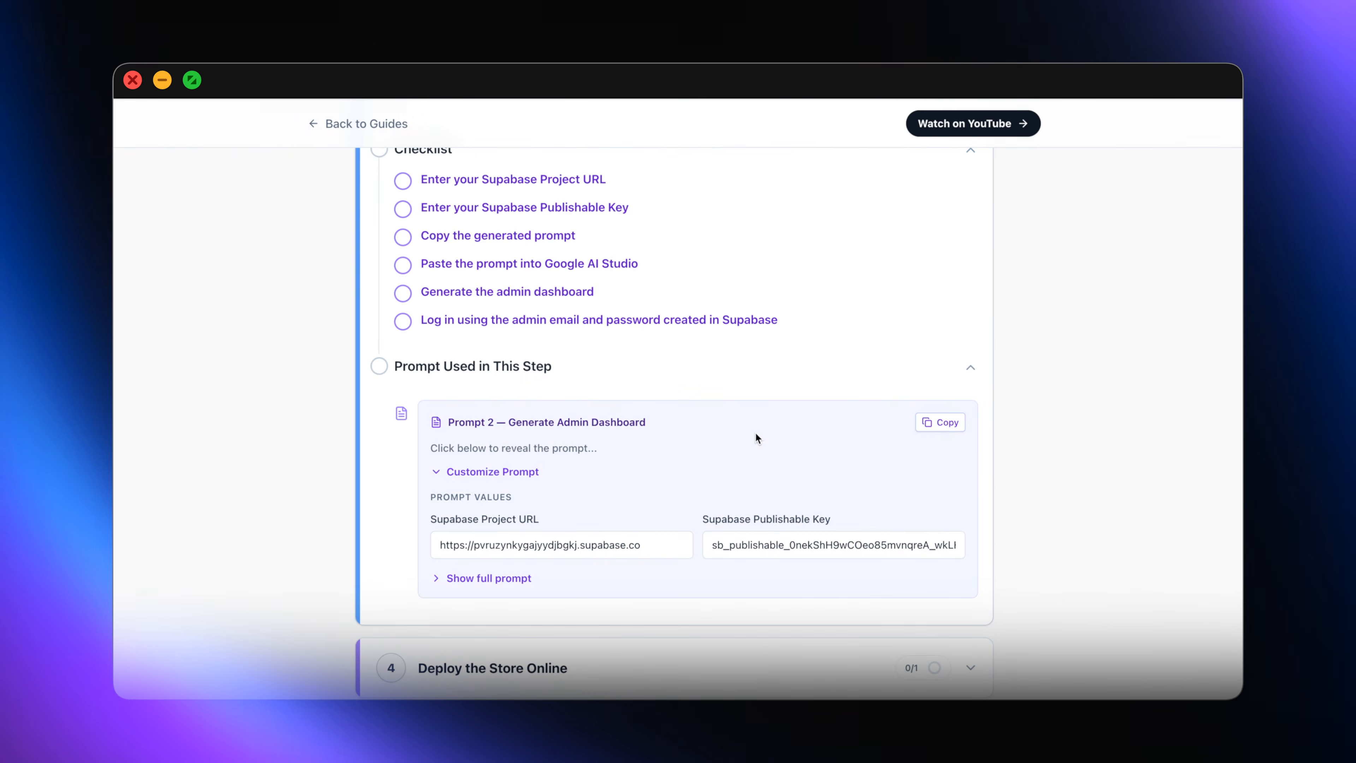
- Switch to Google AI Studio, paste the customized Prompt 2 including the Supabase publishable key, and build the admin dashboard app
click(941, 422)
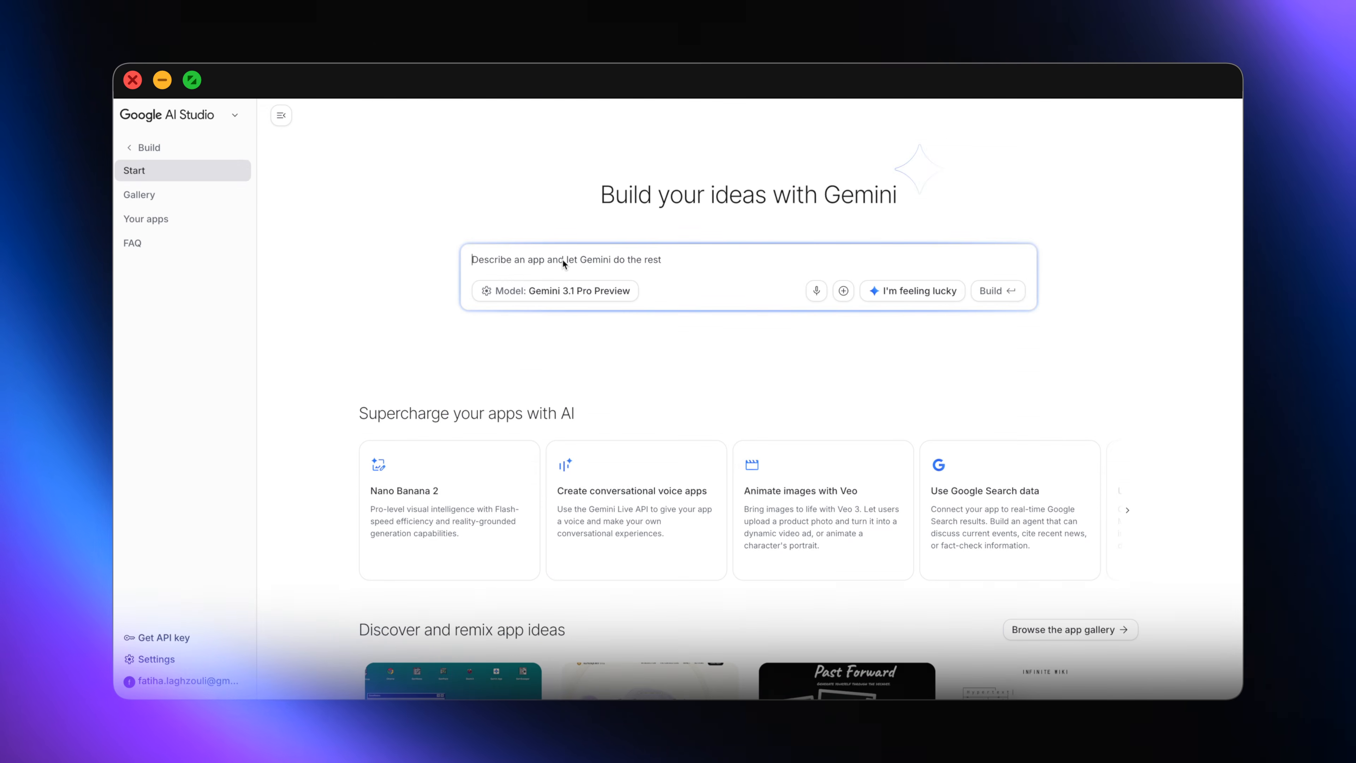
key(super+v)
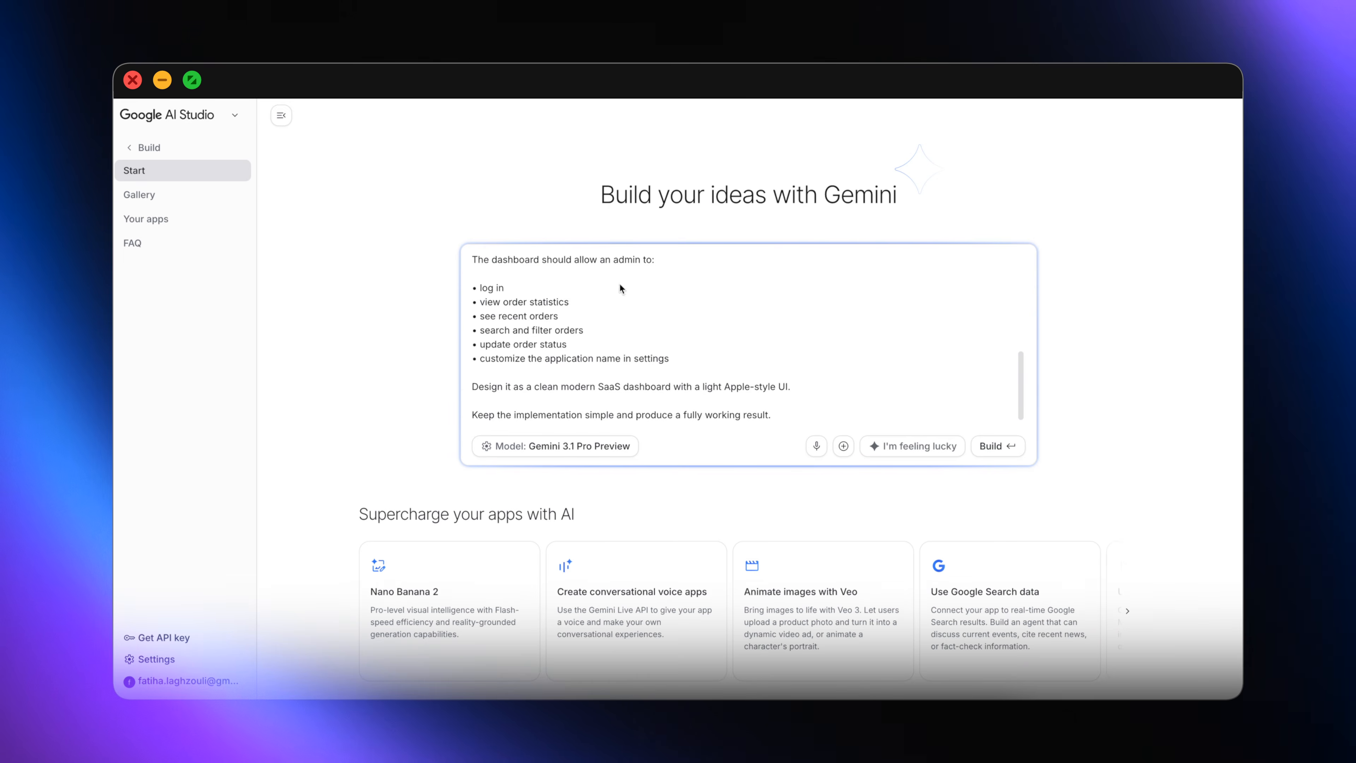
scroll(771, 323, up, 10)
click(994, 446)
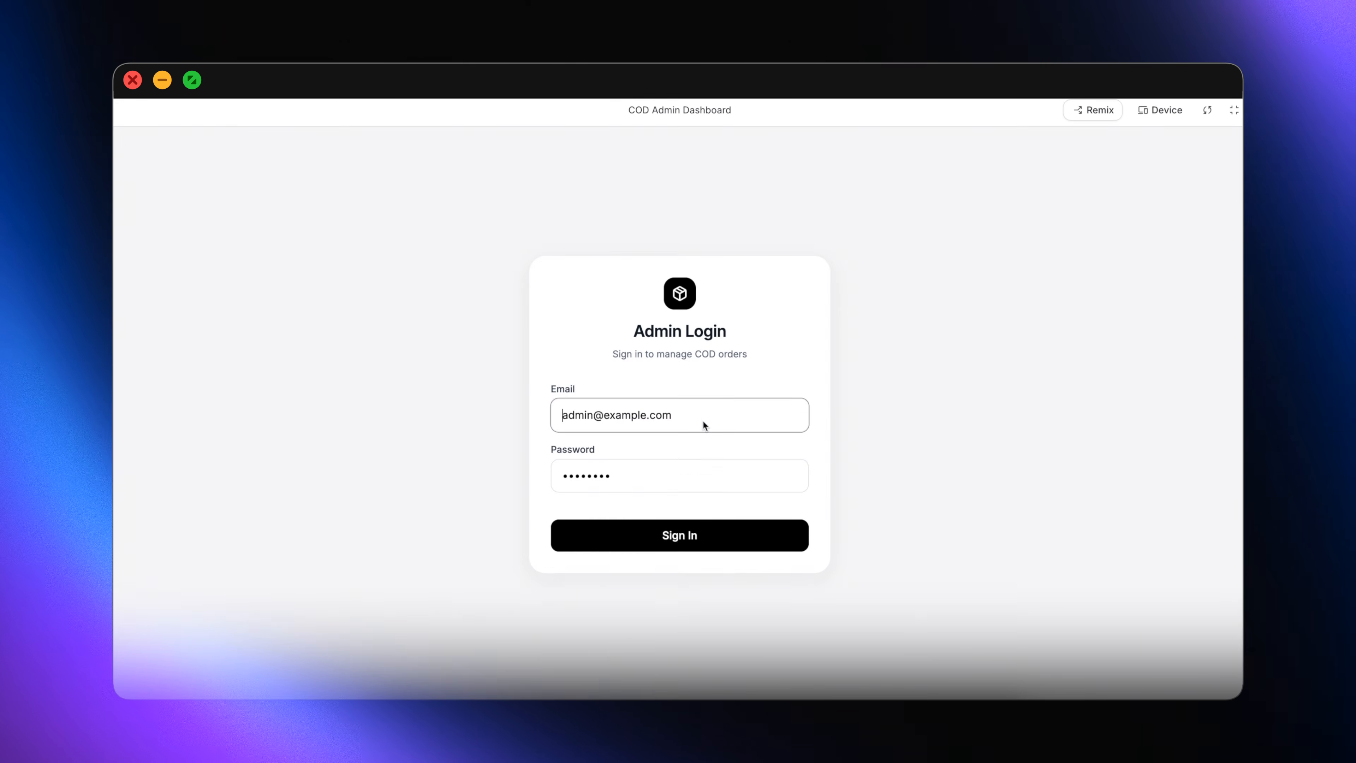
- Sign in to the generated admin dashboard with the admin's e-mail and account password
click(703, 420)
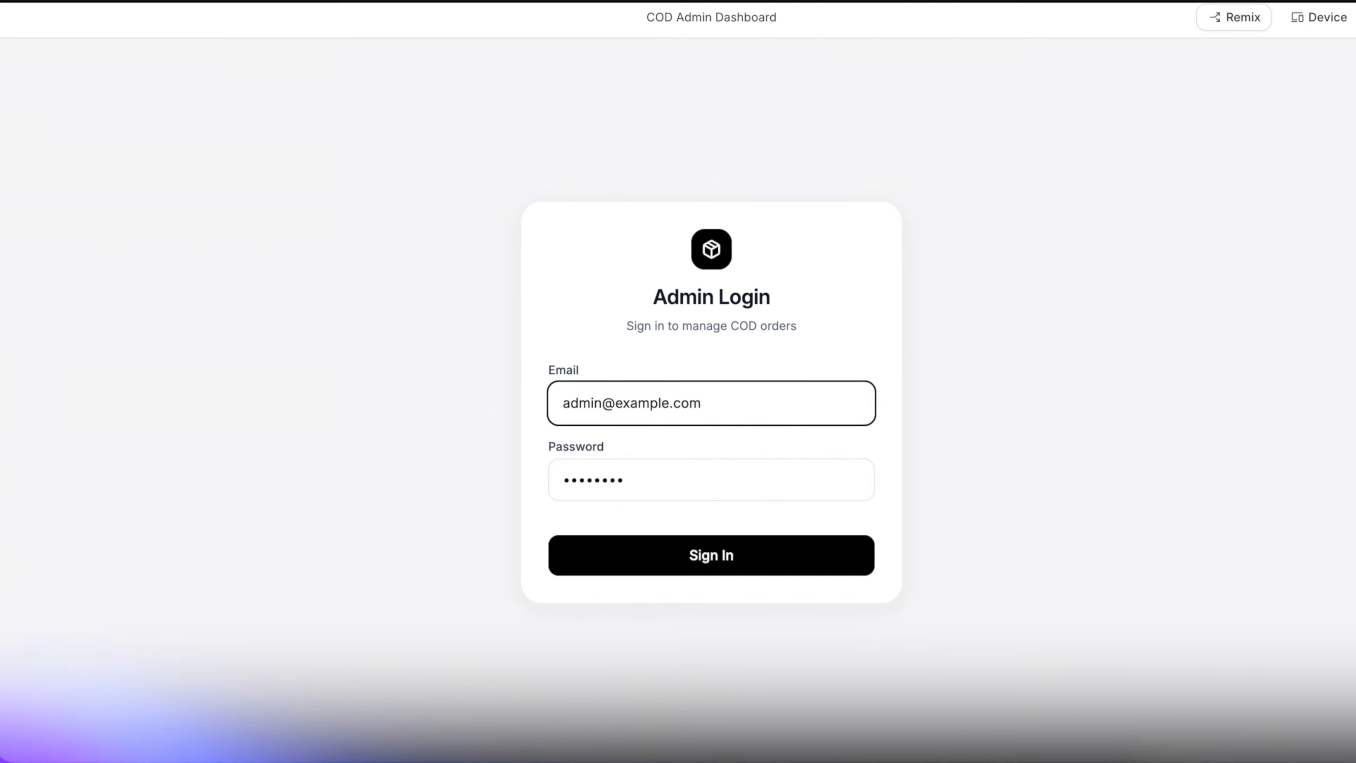
key(ctrl+a)
key(Tab)
text(••••••)
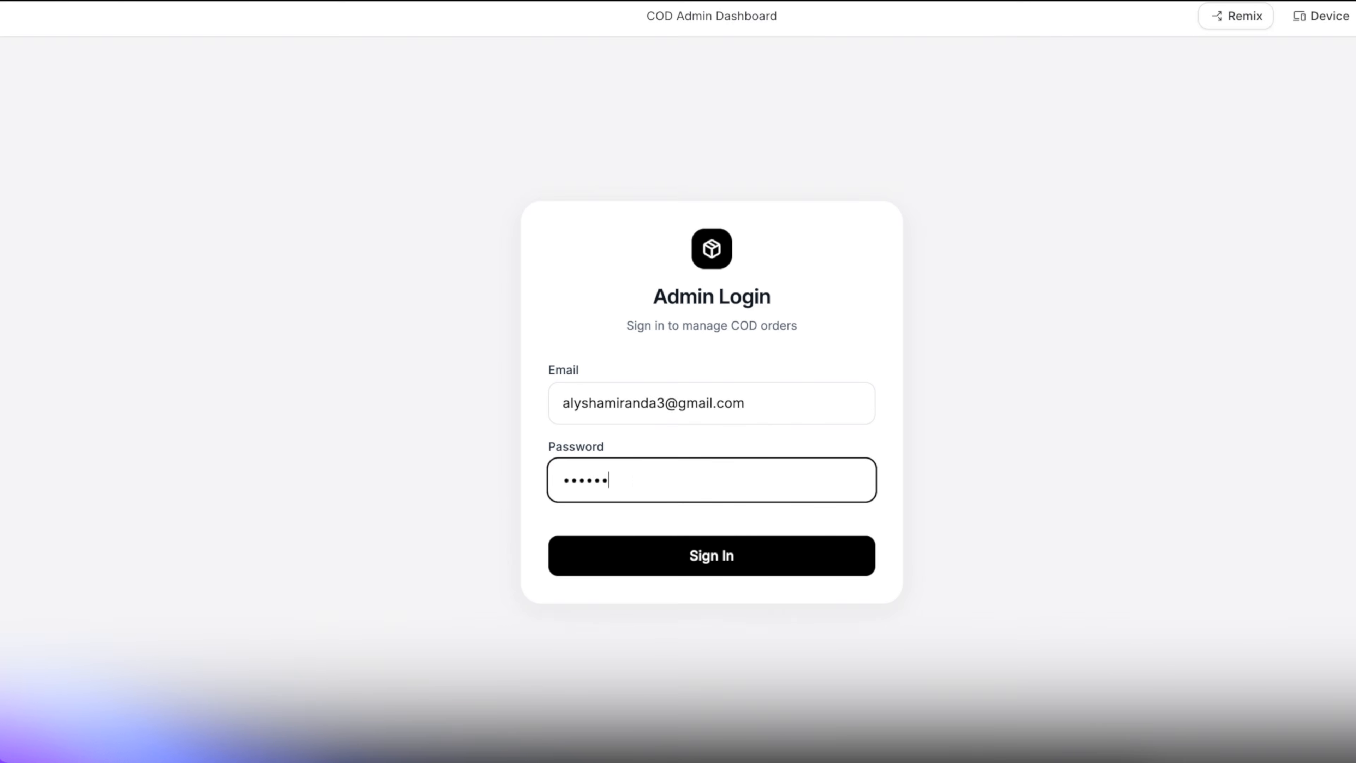
text(••••••••)
key(Return)
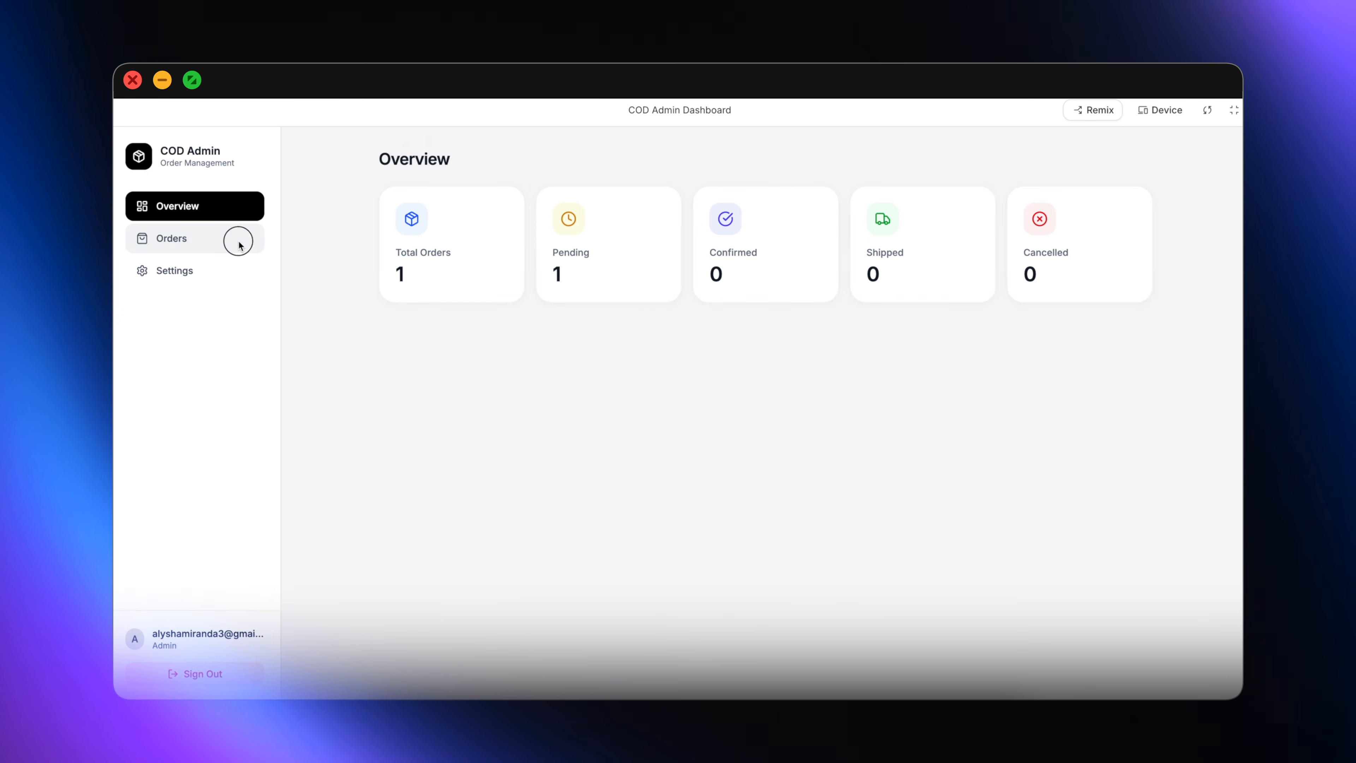
- On the dashboard's Orders page, change the test order's status to Confirmed and after that to Shipped
click(238, 240)
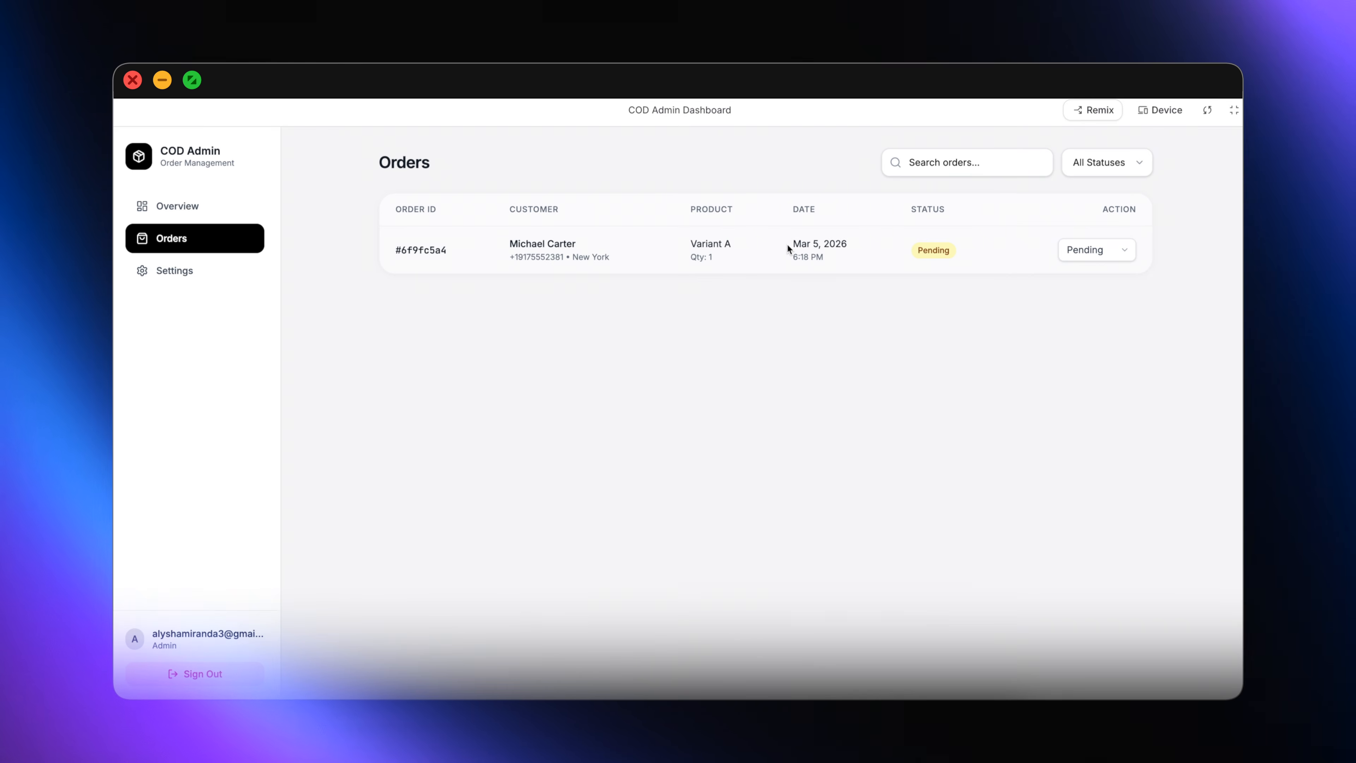
click(1122, 251)
click(1114, 268)
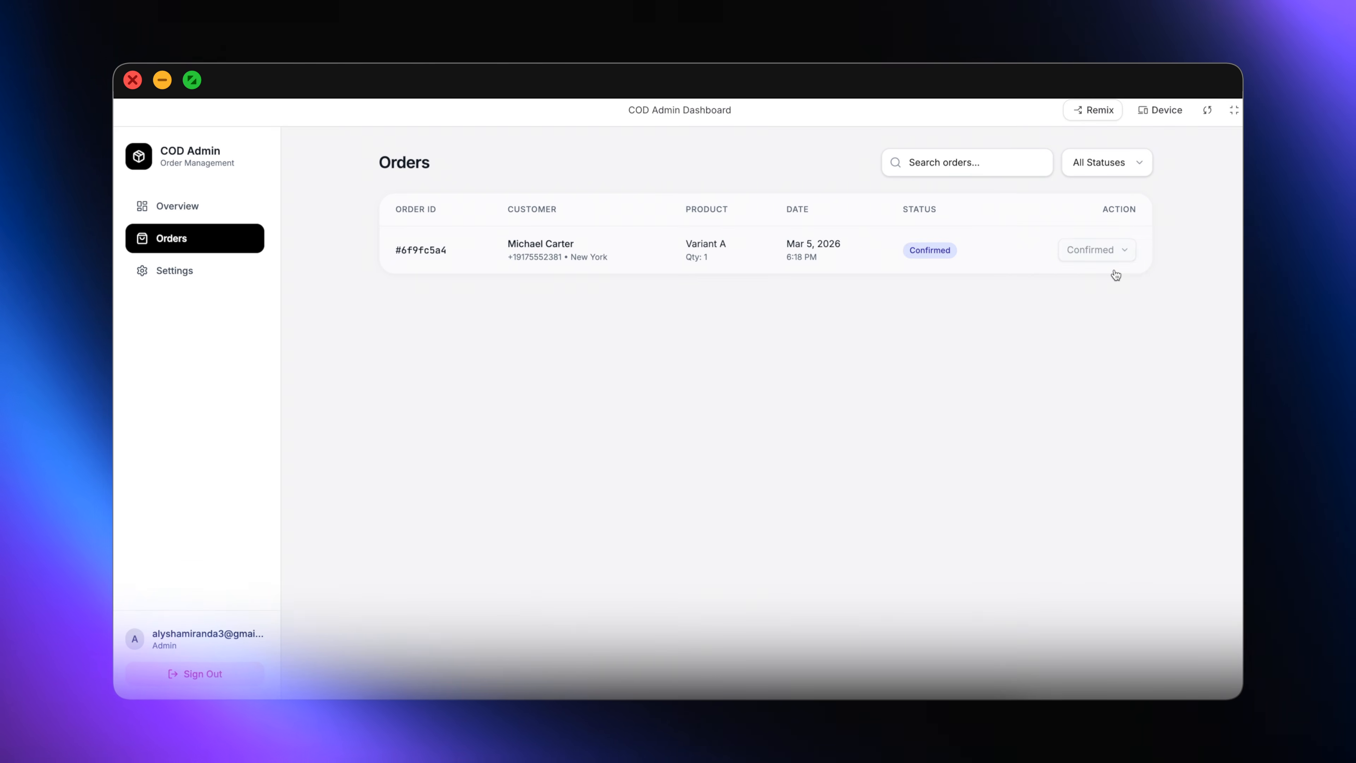
click(1114, 252)
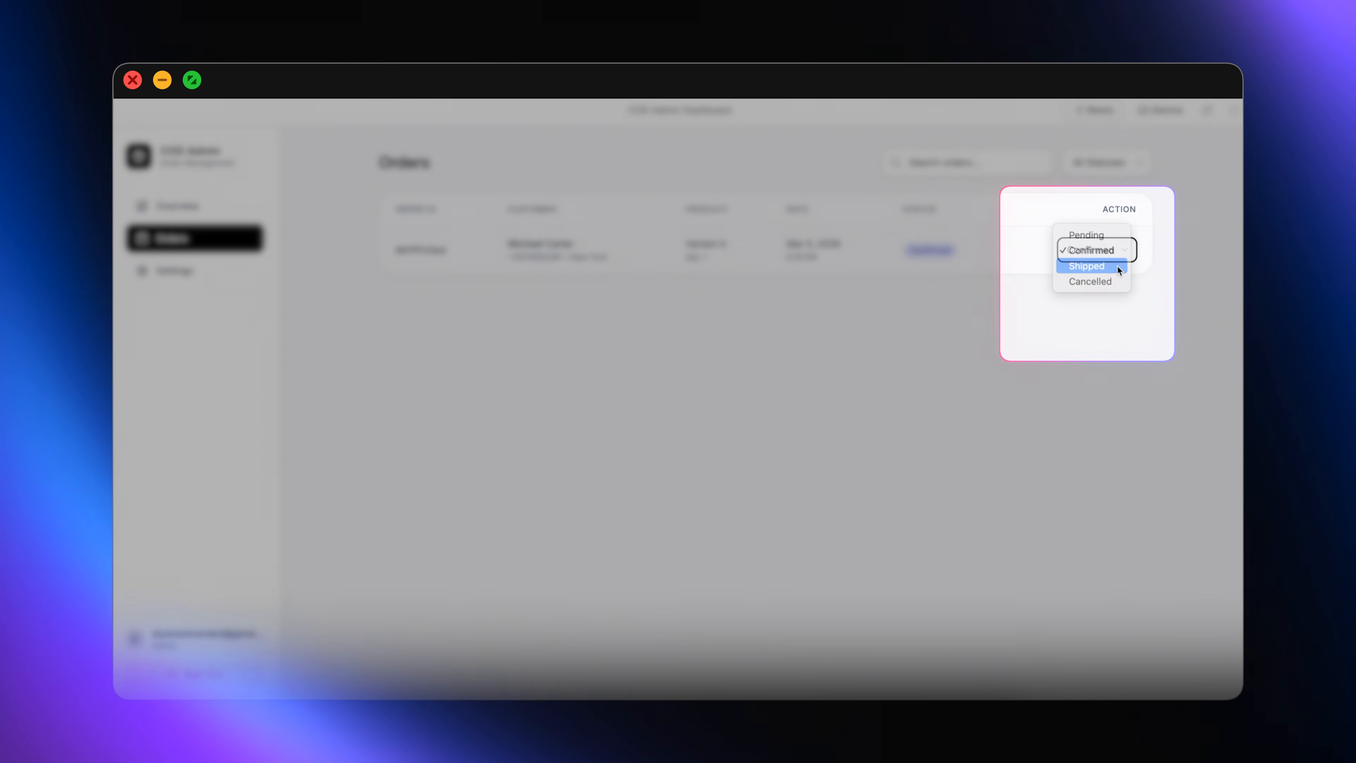
click(1119, 266)
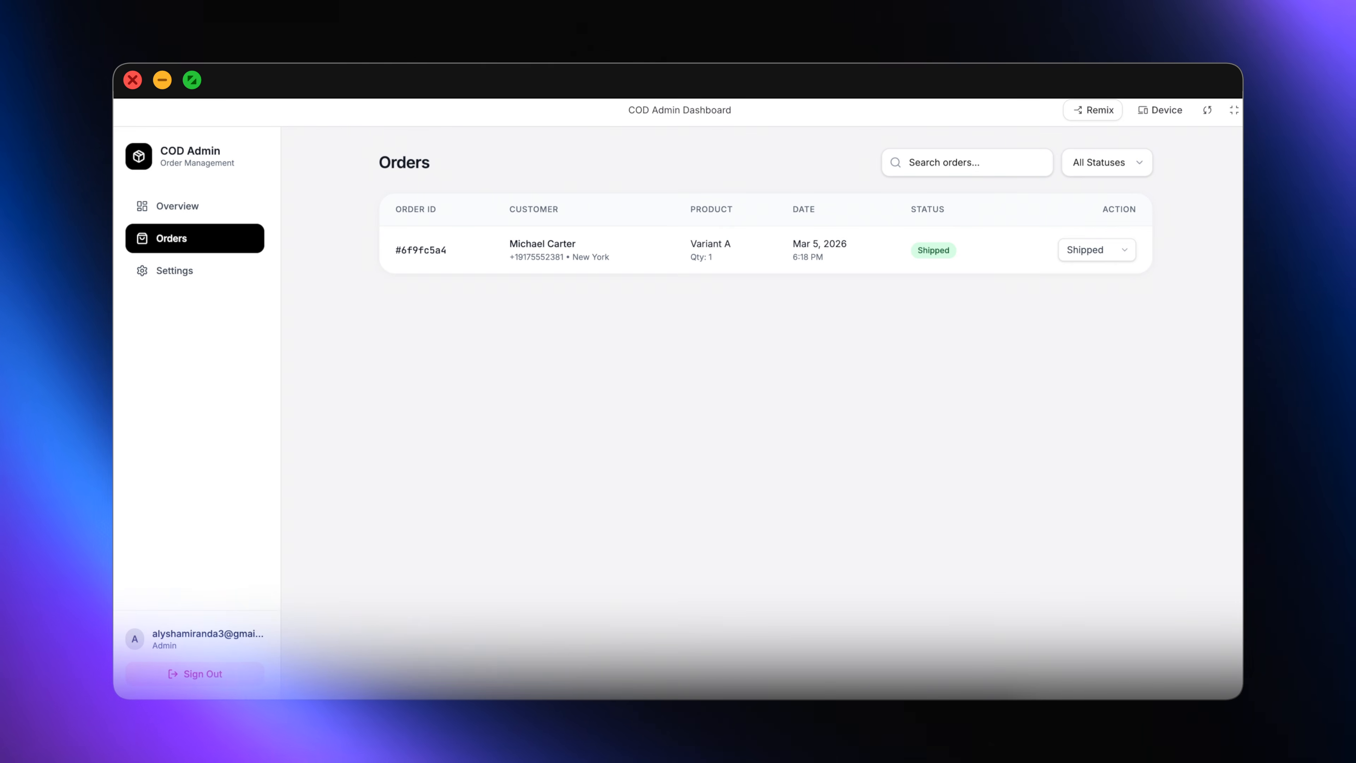
- Ask the code assistant to show the customer address from the Supabase "orders" table in a new "Address" column on the Orders page
click(1234, 109)
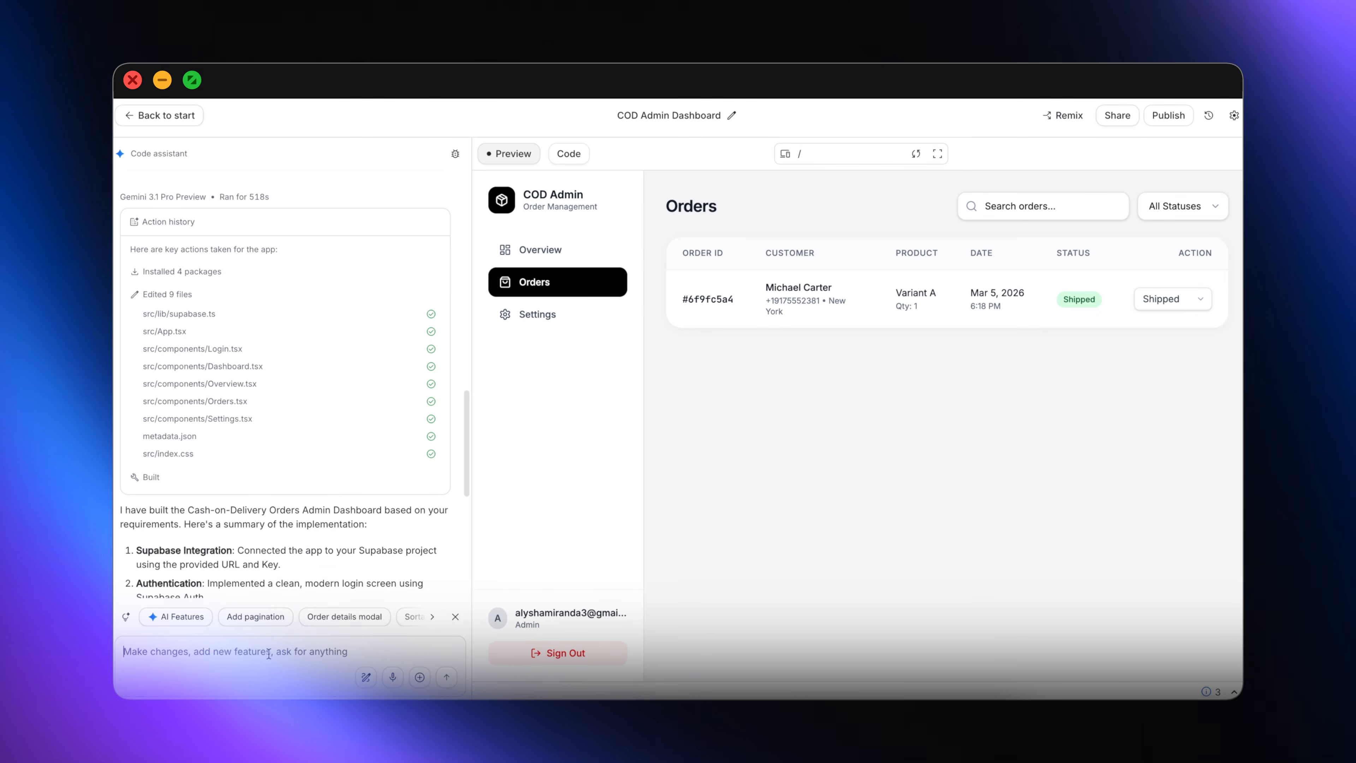
key(super+v)
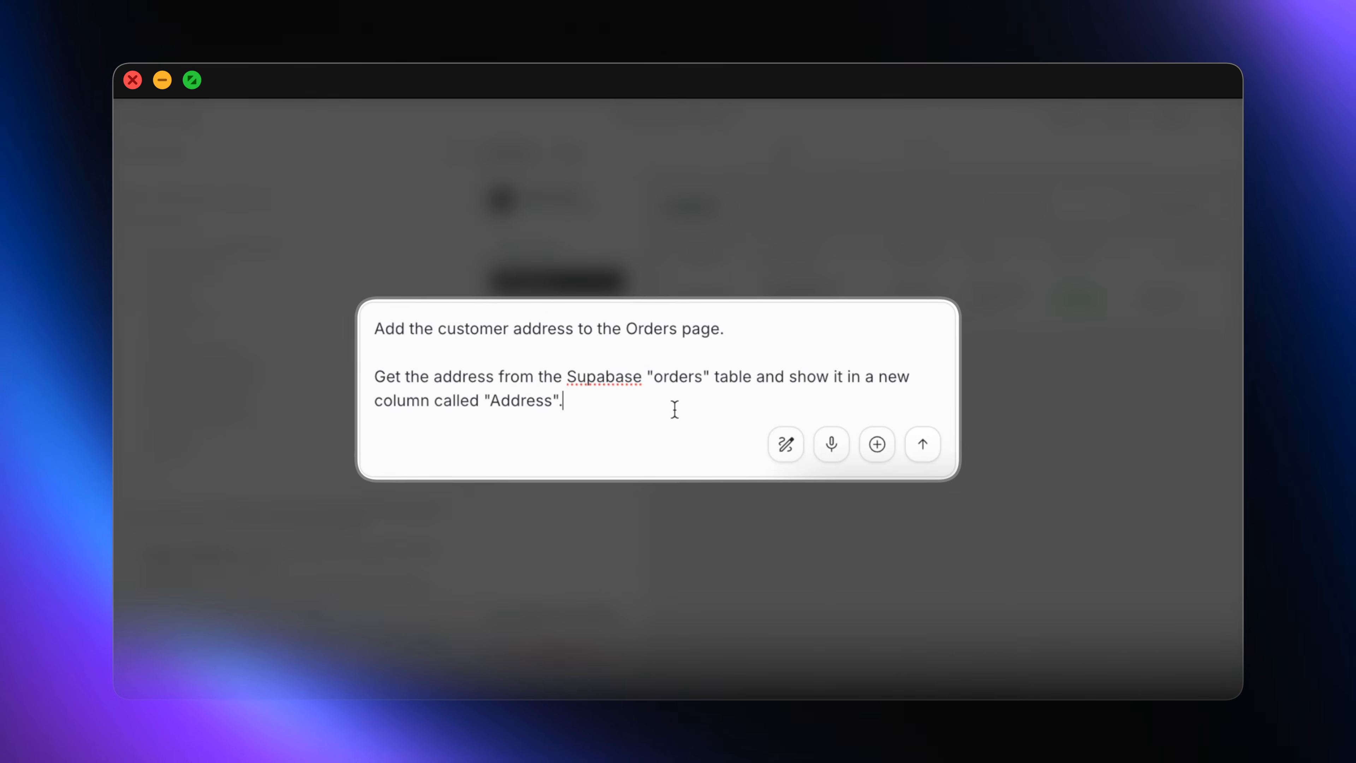
key(Return)
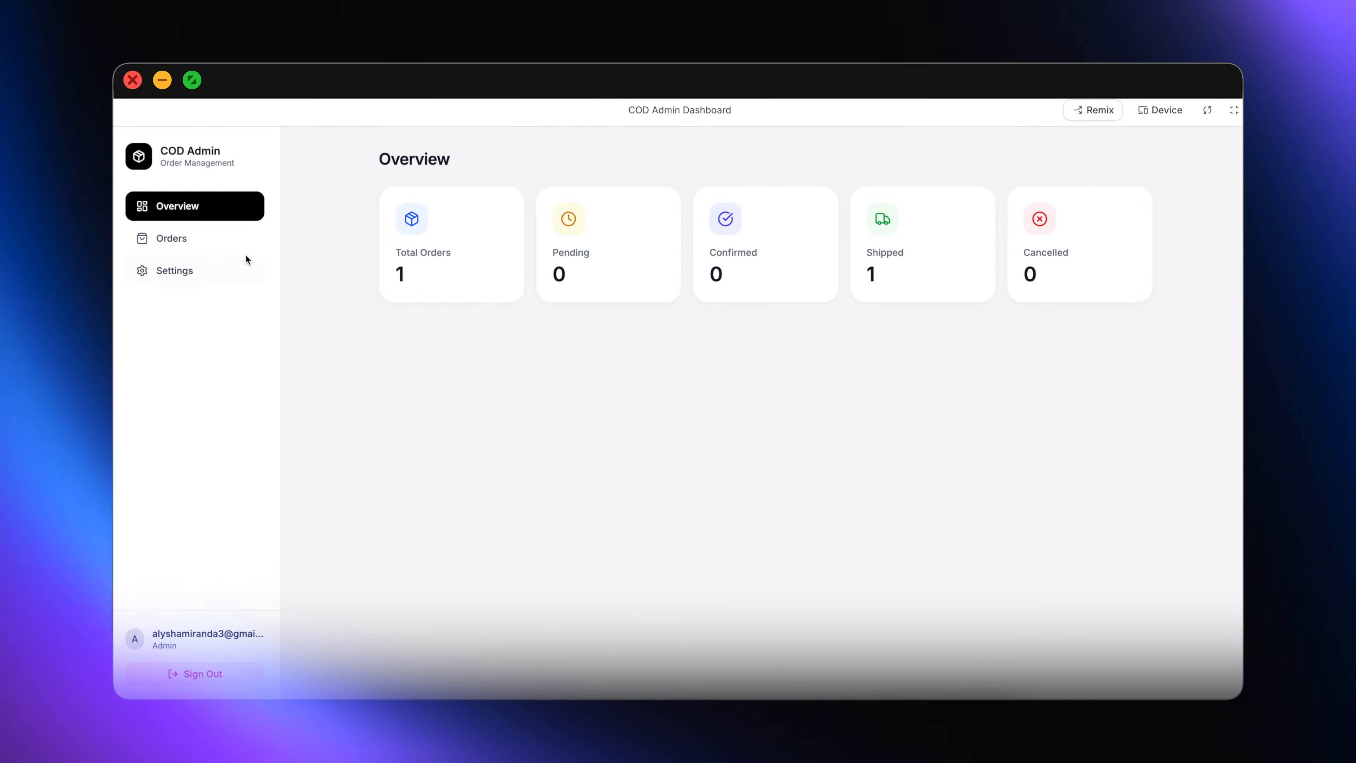
- Compare the order details on the dashboard's Orders page with the columns of the Supabase orders table
click(216, 237)
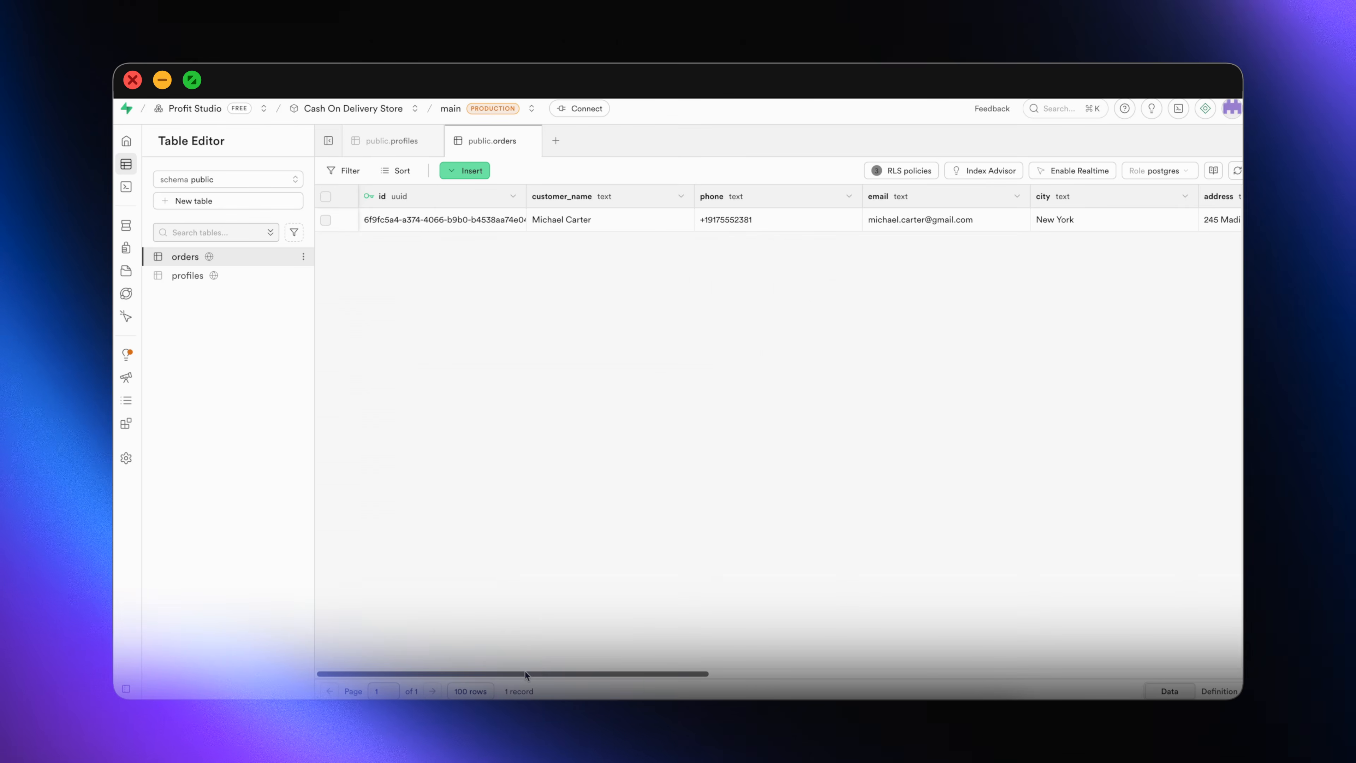
drag(529, 673, 790, 648)
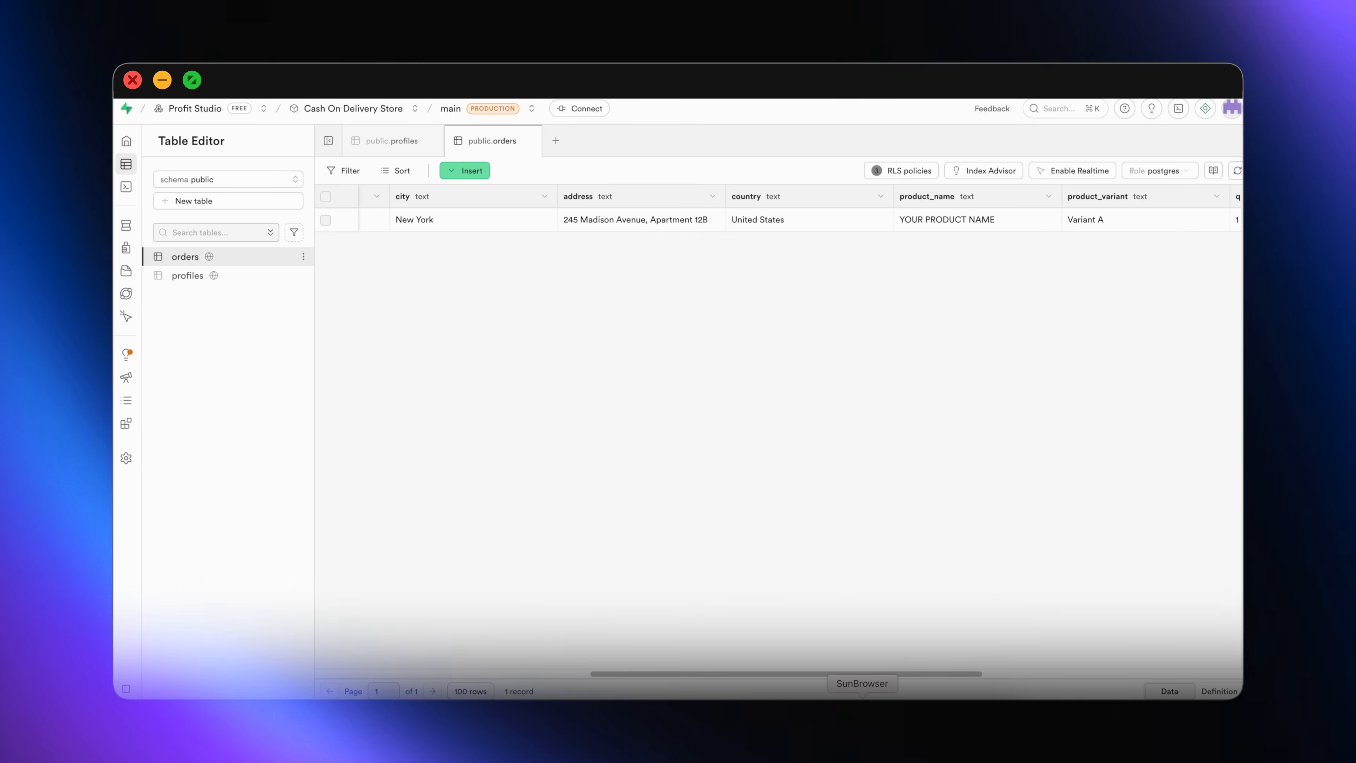
click(894, 714)
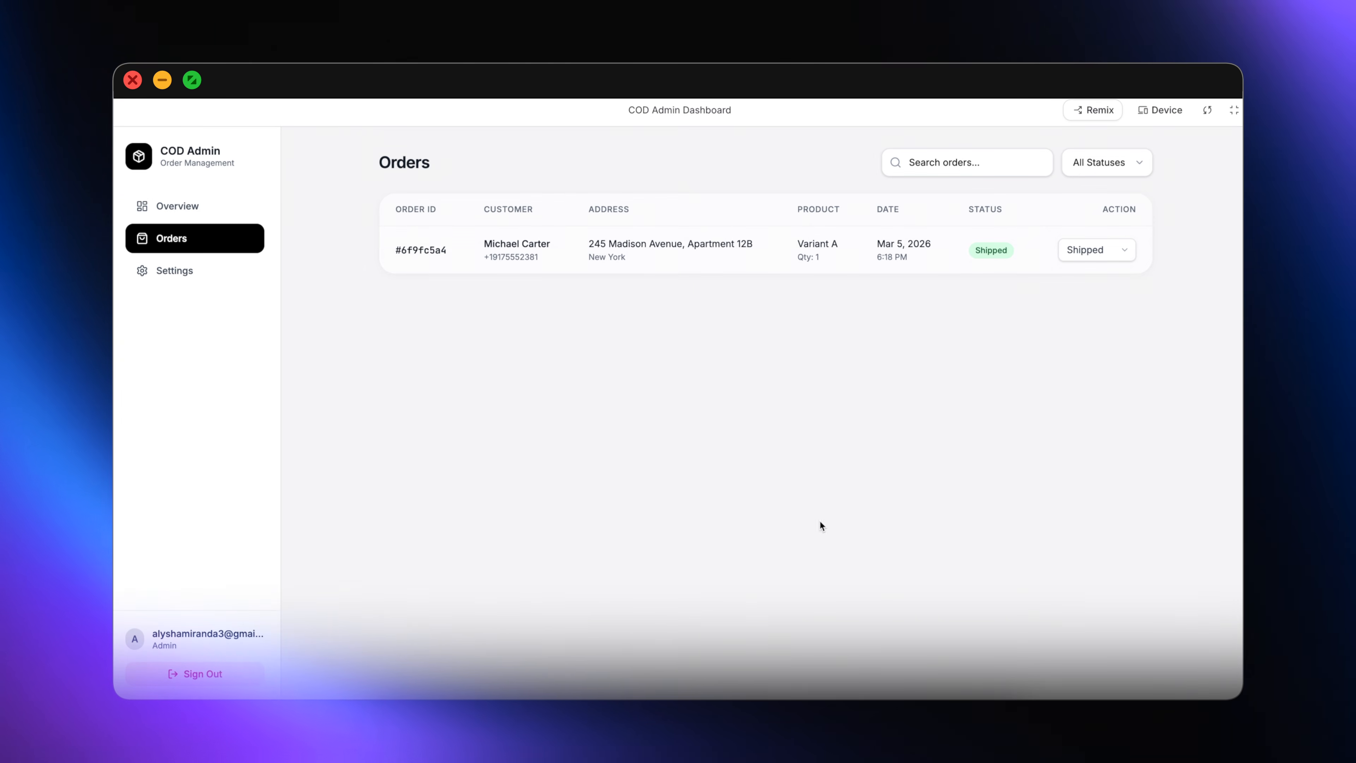
click(894, 715)
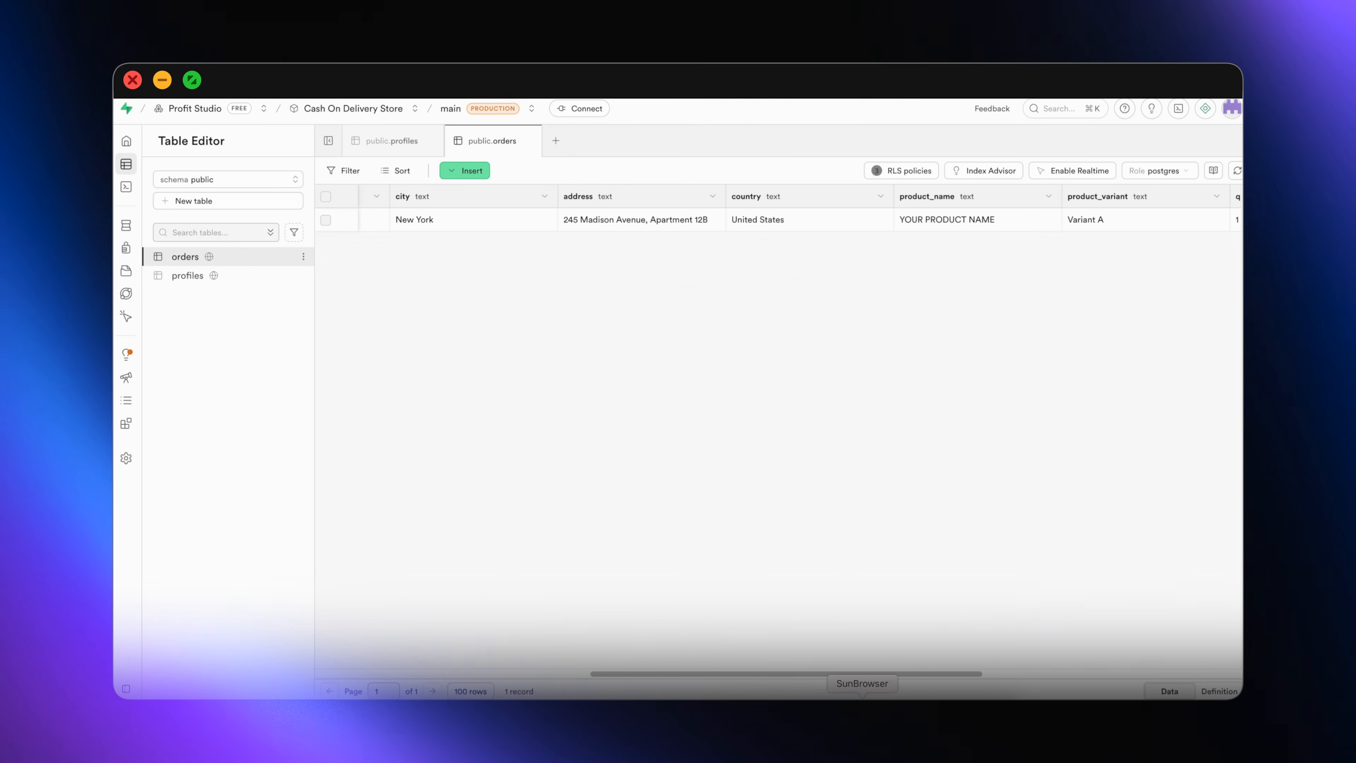
click(894, 714)
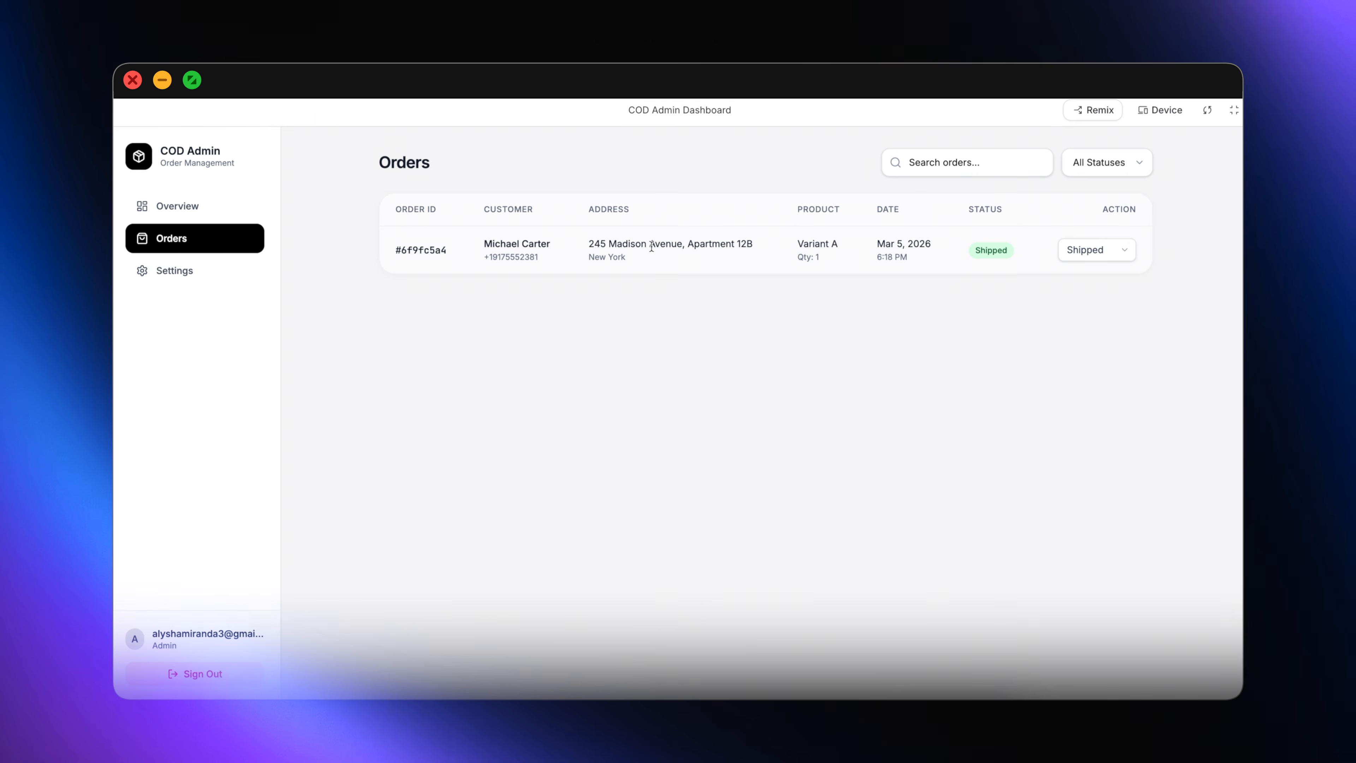
click(863, 713)
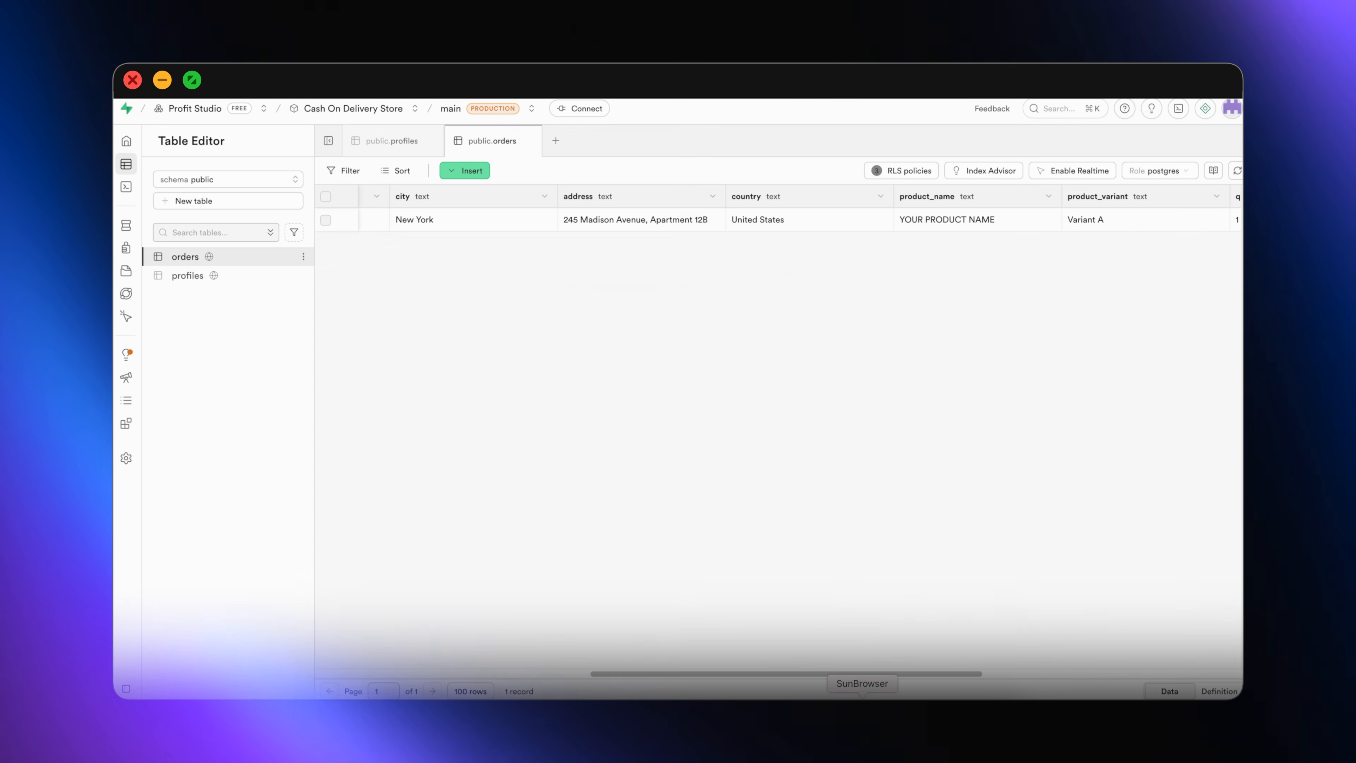
drag(841, 673, 1079, 654)
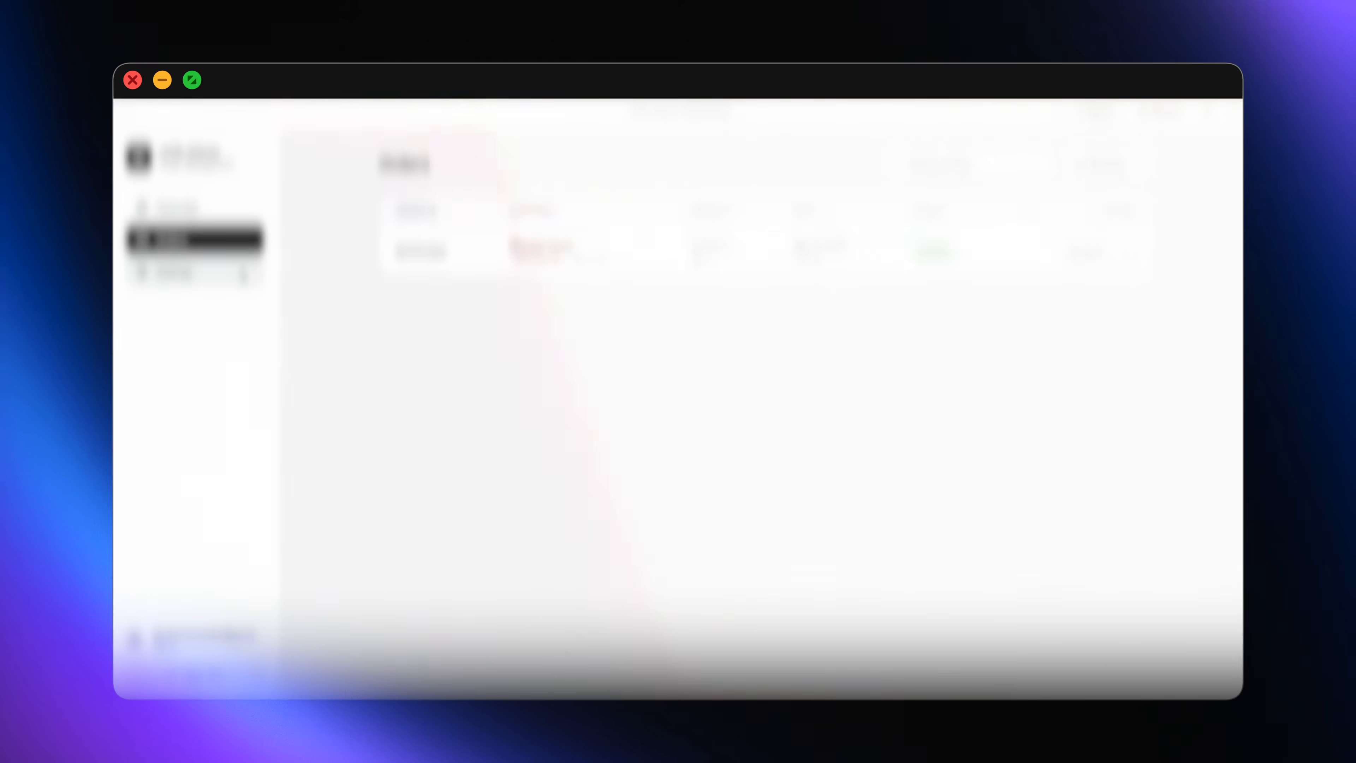
- Review the dashboard's Settings page with its app name and subtitle, and revisit the Orders and Overview pages
click(240, 273)
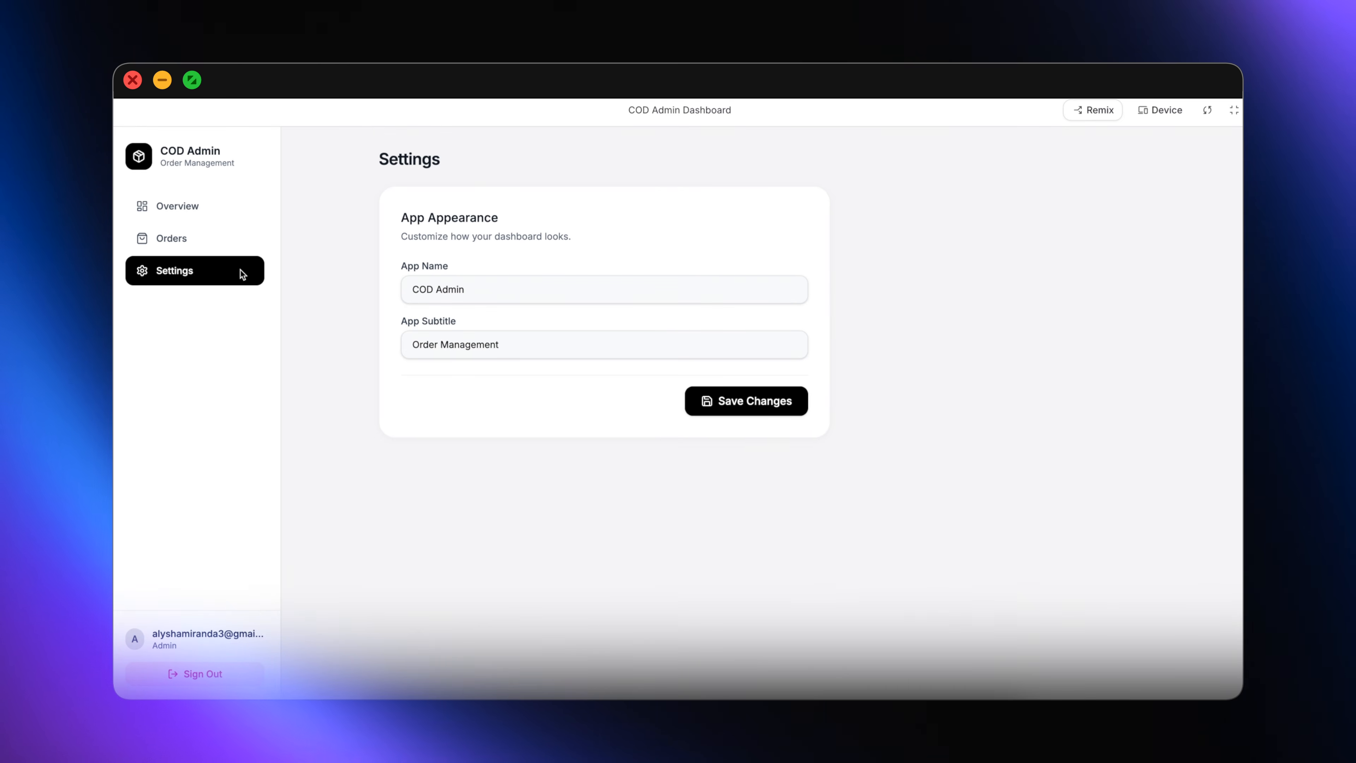
click(527, 338)
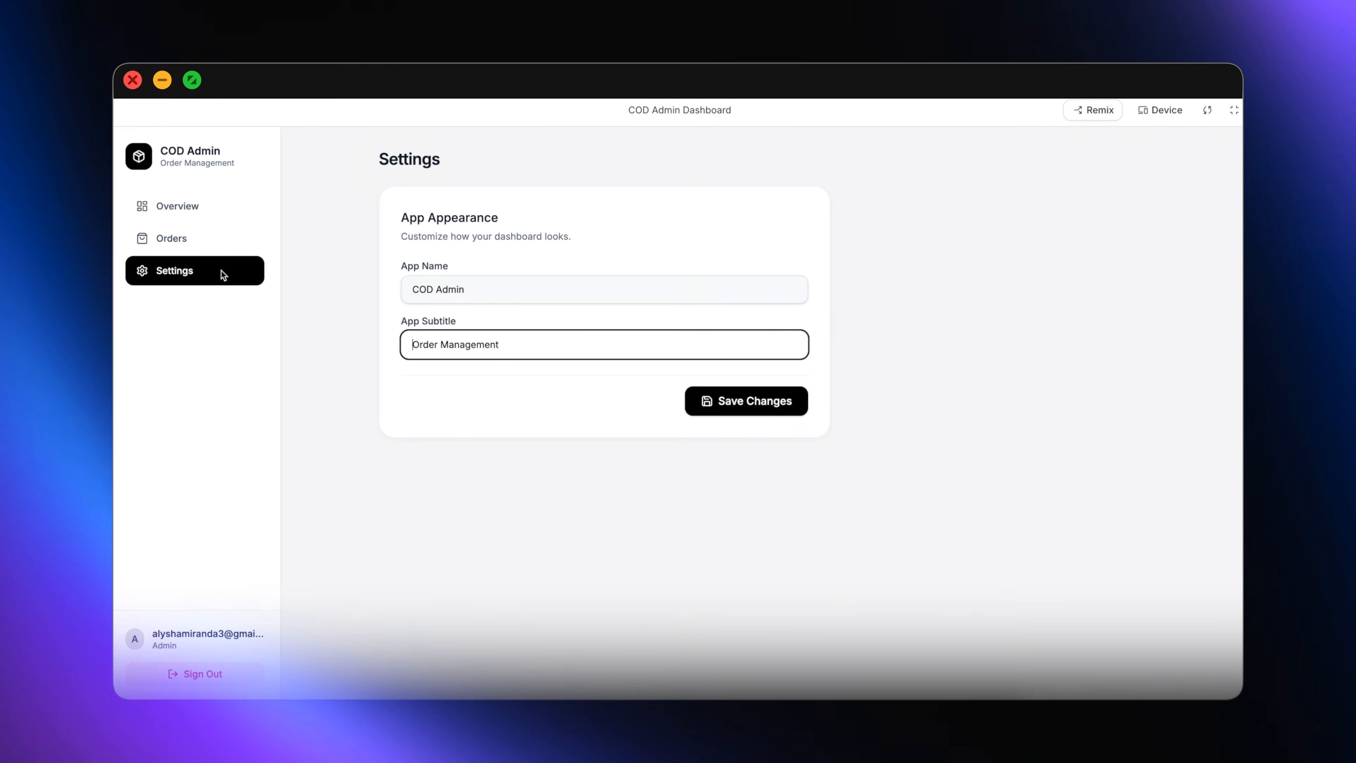
click(210, 237)
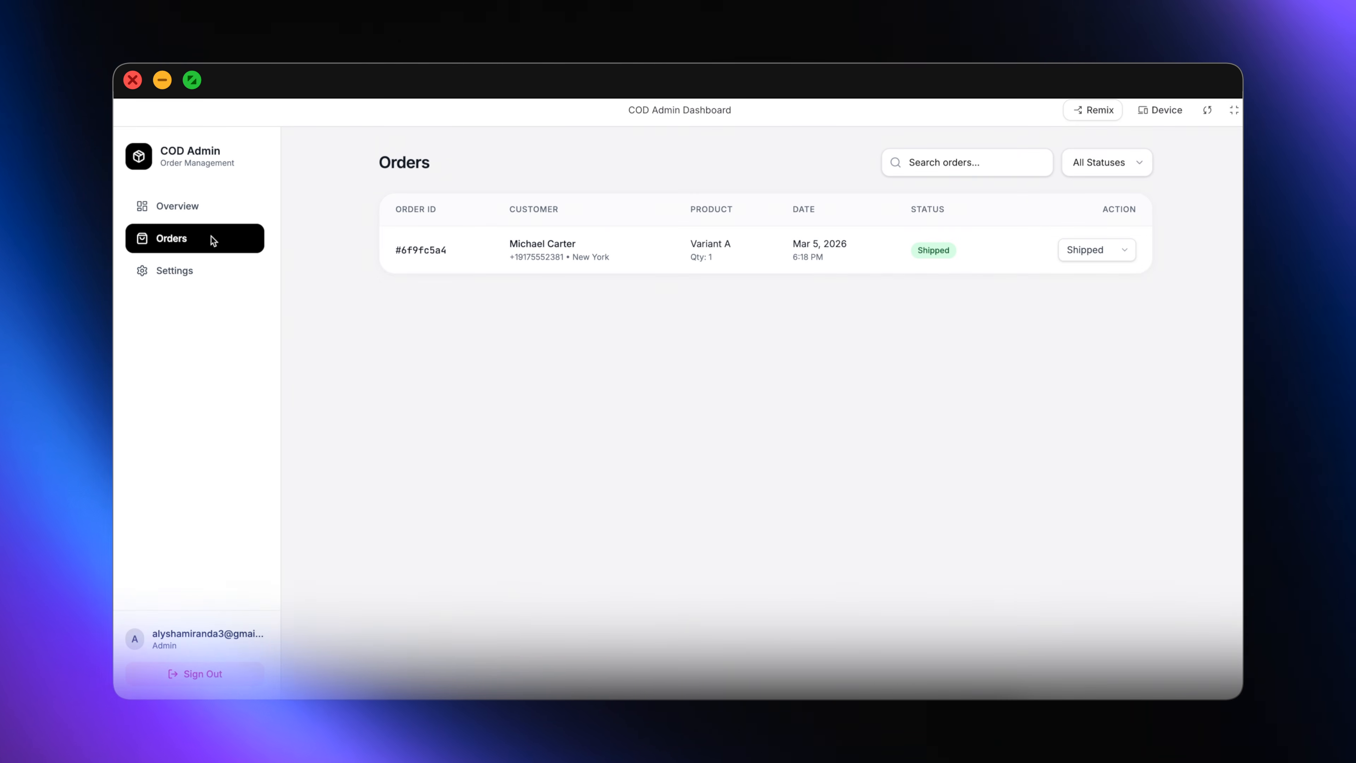
click(222, 202)
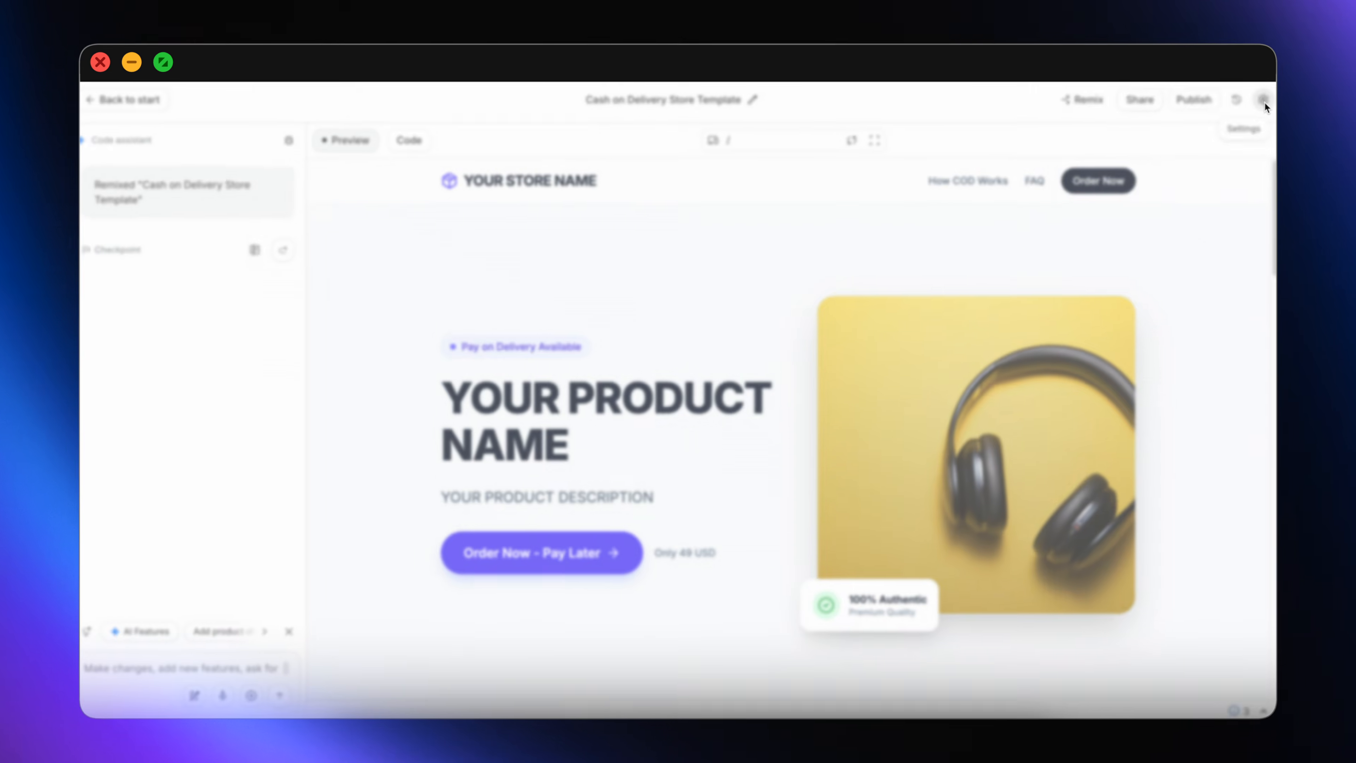
- In the store template's GitHub sync settings, enter repository name "Cash on Delivery Store" and description "Cash-on-Delivery store with Supabase backend and admin dashboard."
click(1231, 115)
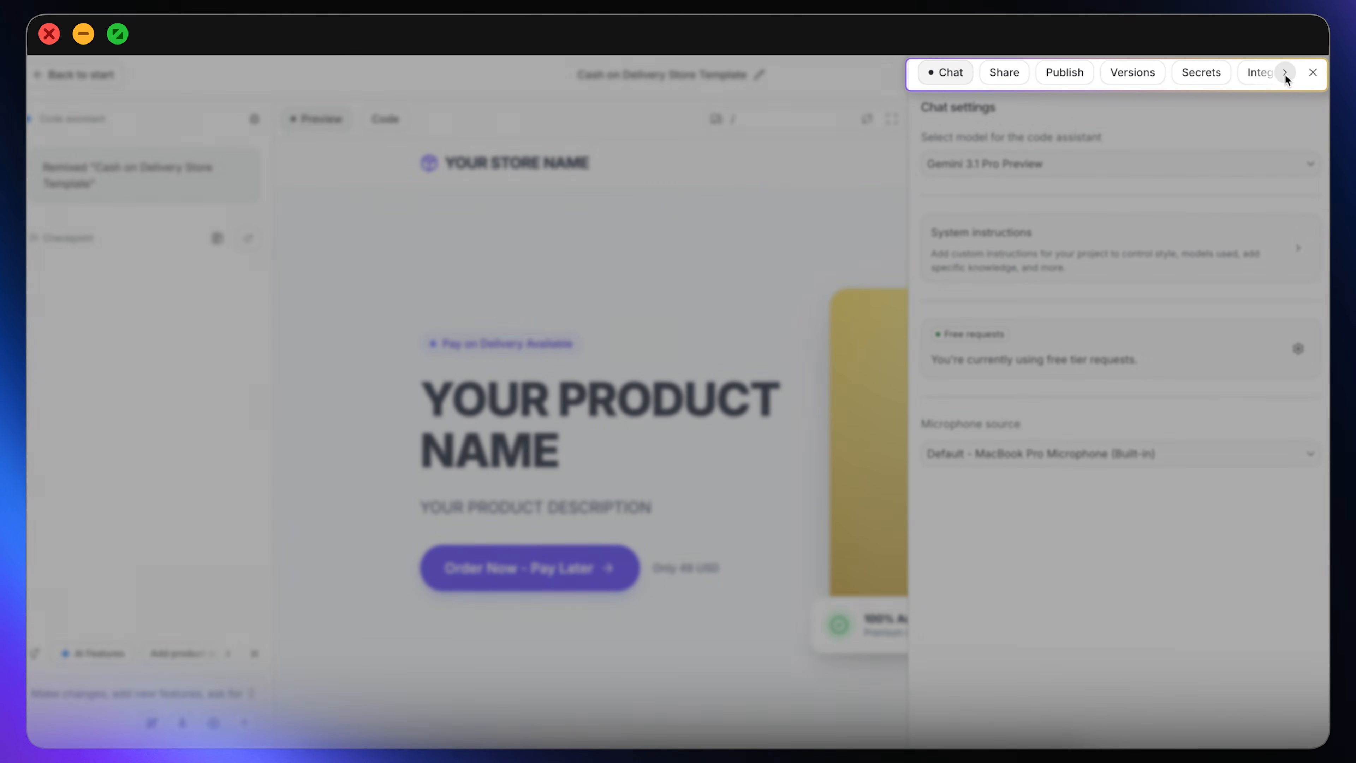
click(1285, 74)
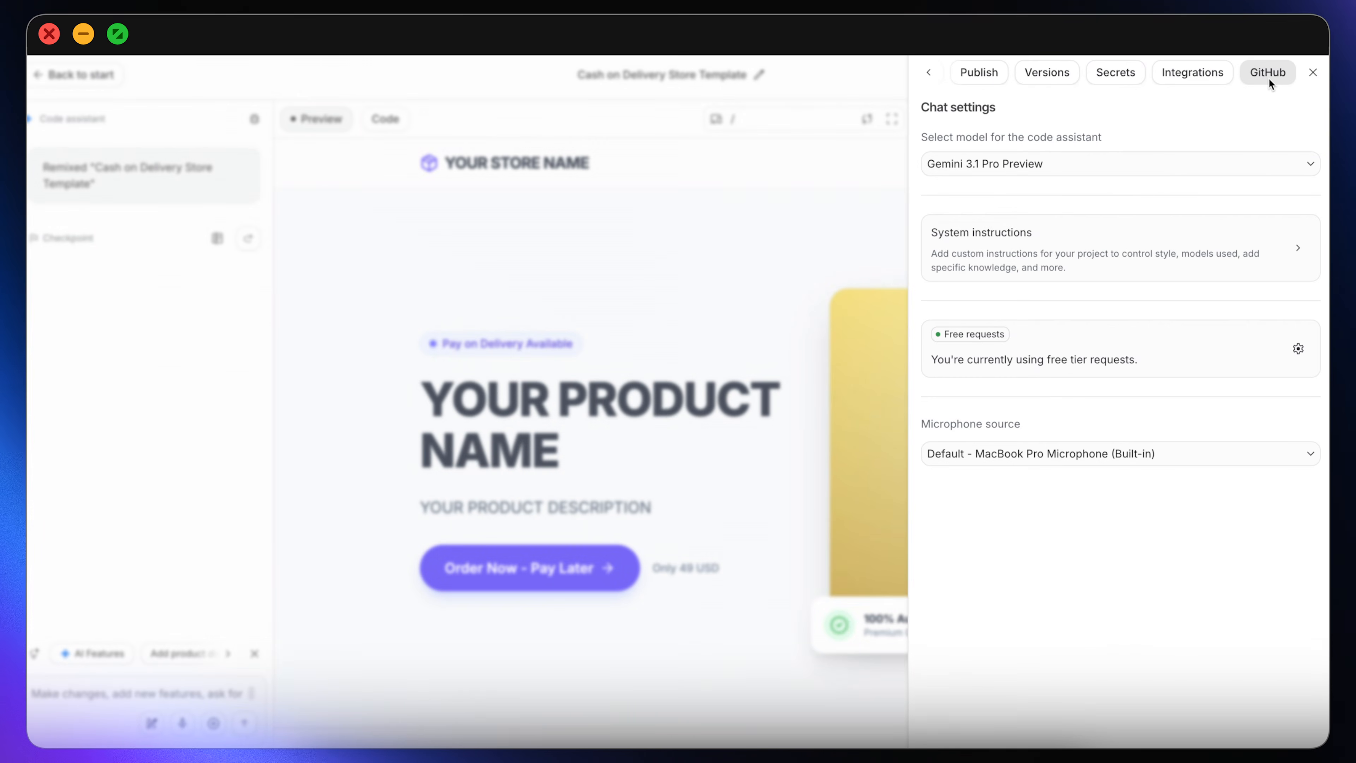
click(1270, 79)
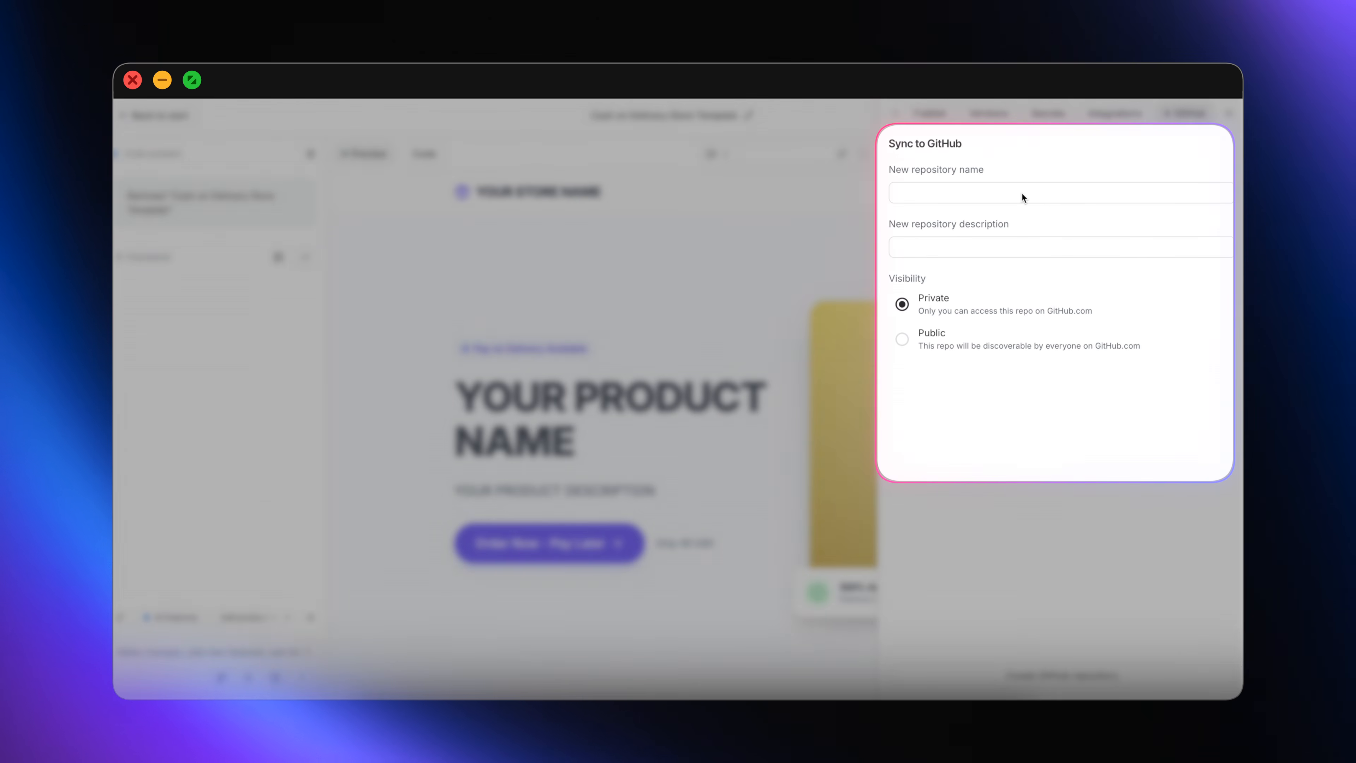
click(1022, 193)
text(Cash on Deli)
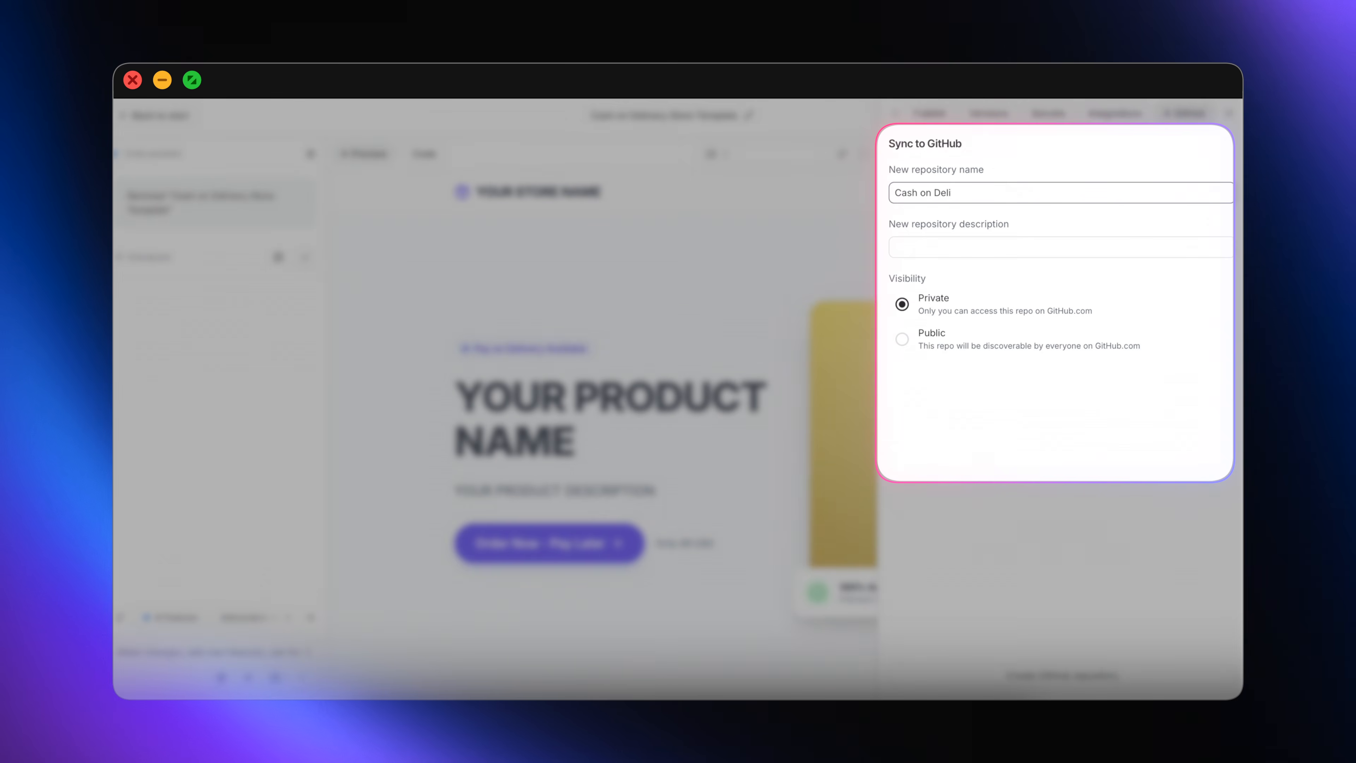
text(very Store)
click(1036, 252)
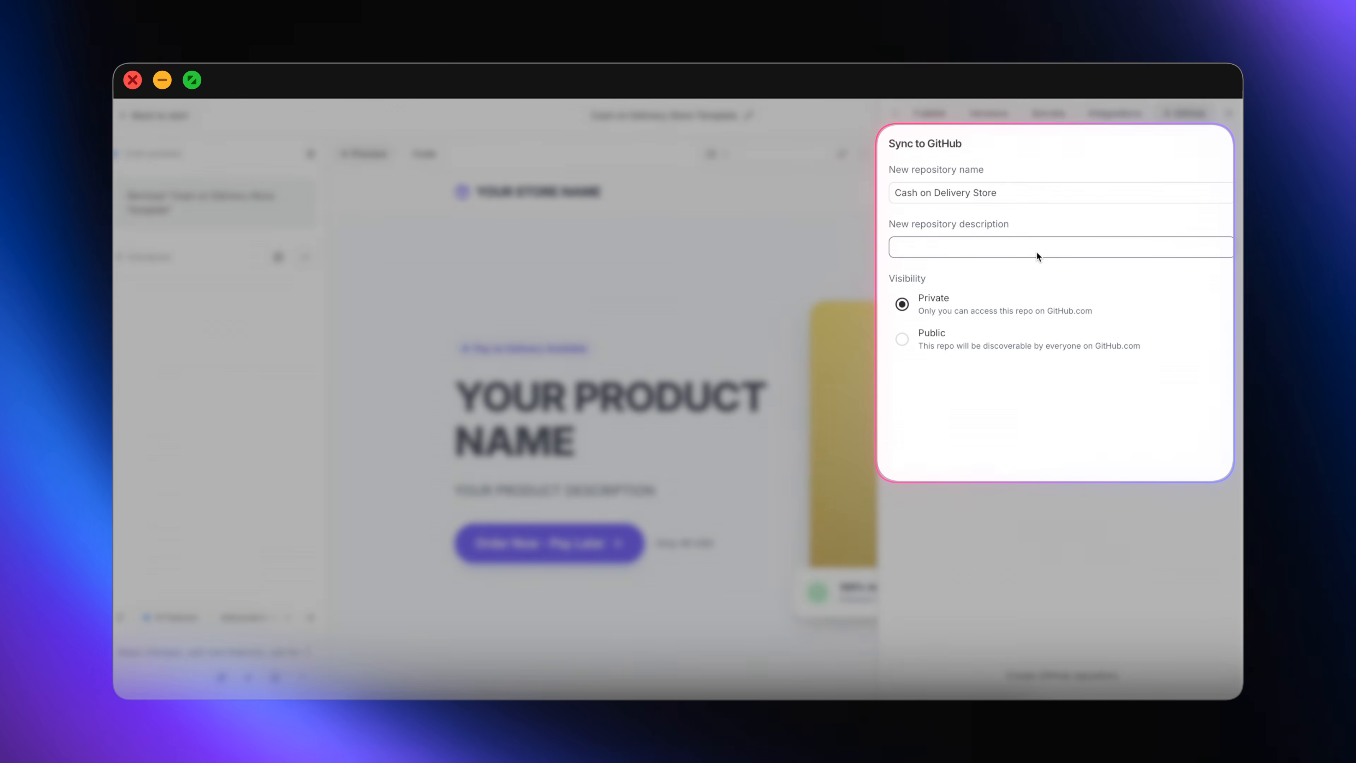
text(Cash-on-Delivery store with Supabase backend and admin dashboard.)
- Create the private GitHub repository and stage and commit all changed files of the store project
click(1177, 441)
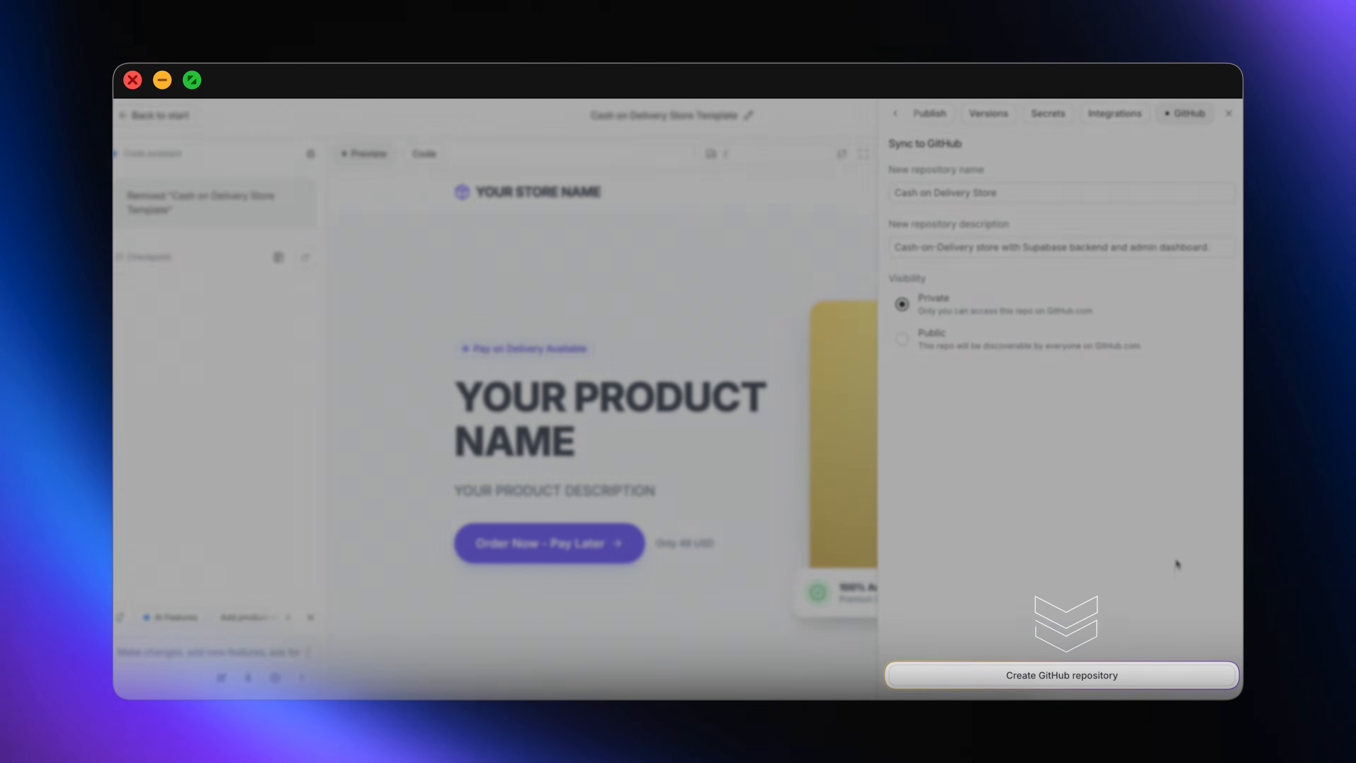
click(1141, 672)
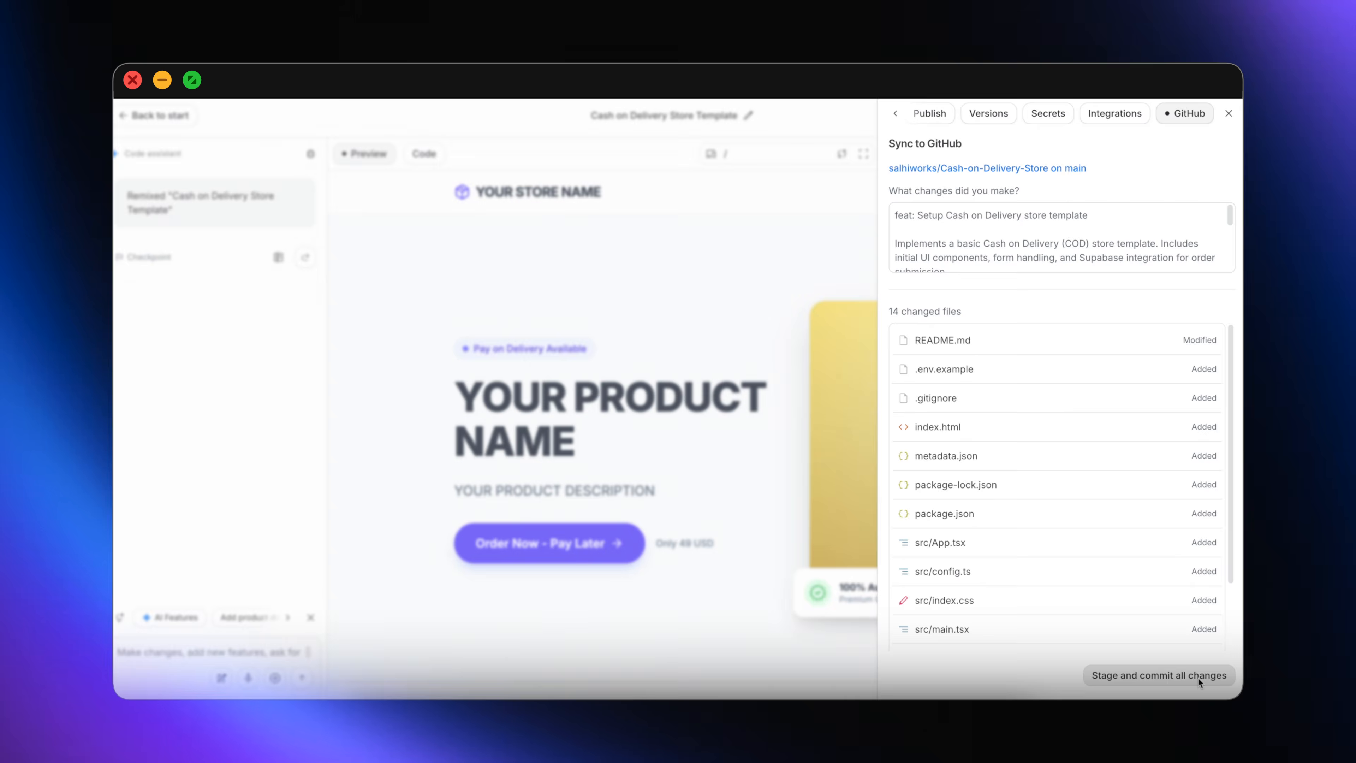
click(1202, 681)
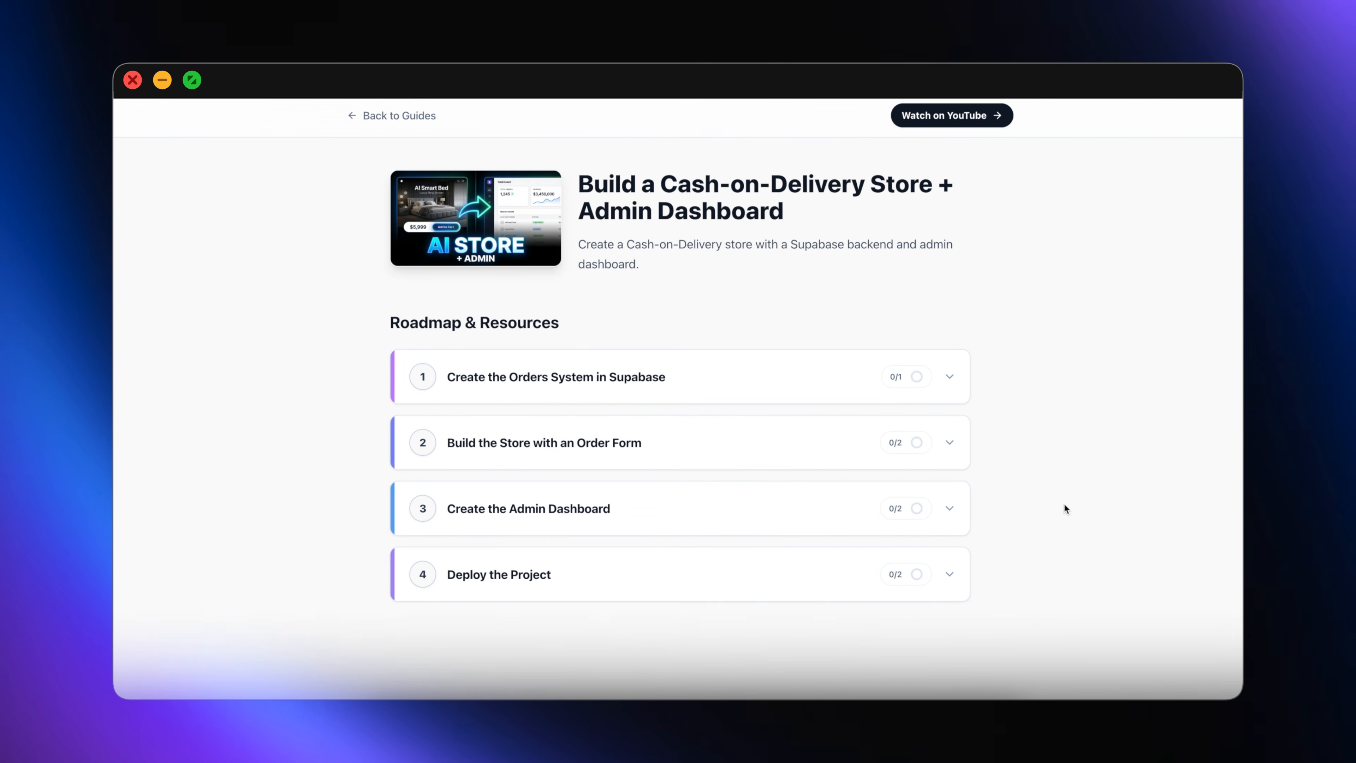
- Back in the guide, expand the "Deploy the Project" stage and open the "Deploy on Hostinger" resource
click(960, 570)
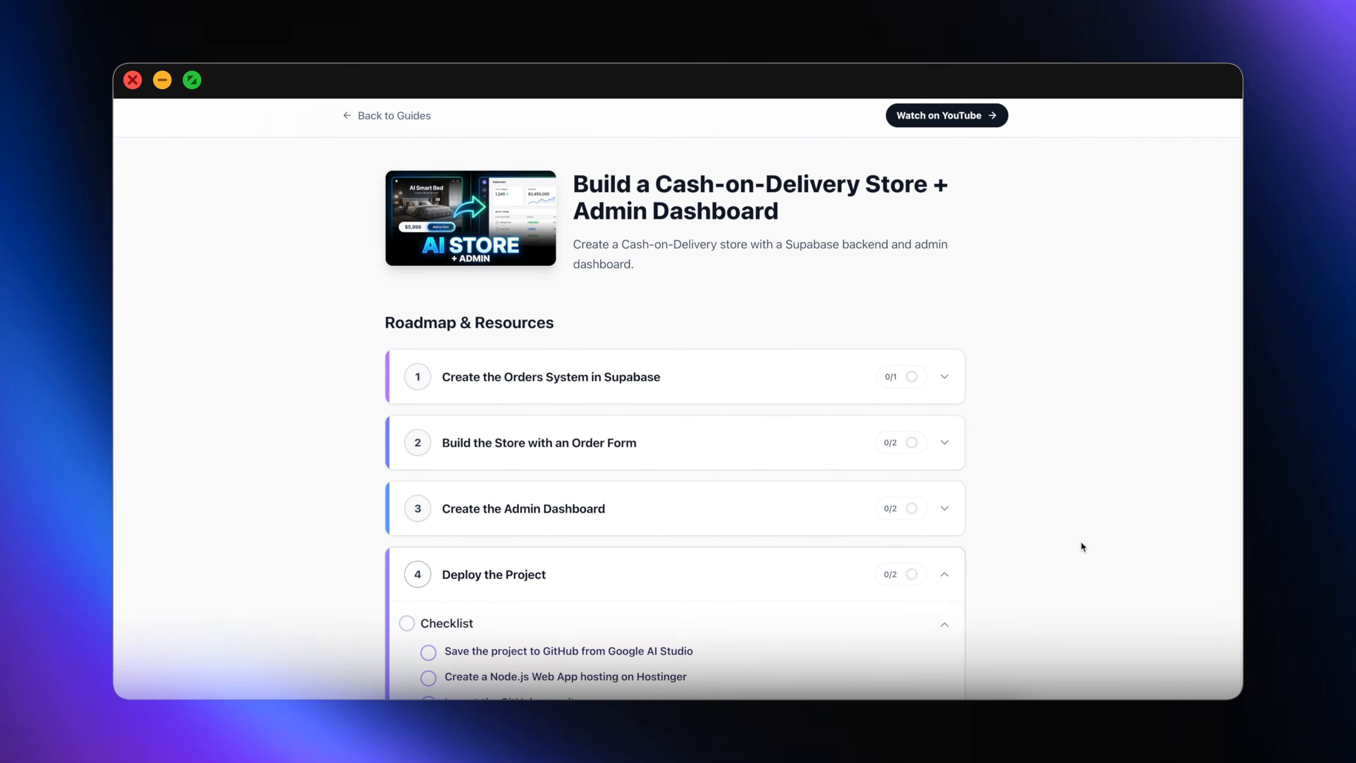
scroll(1082, 540, down, 4)
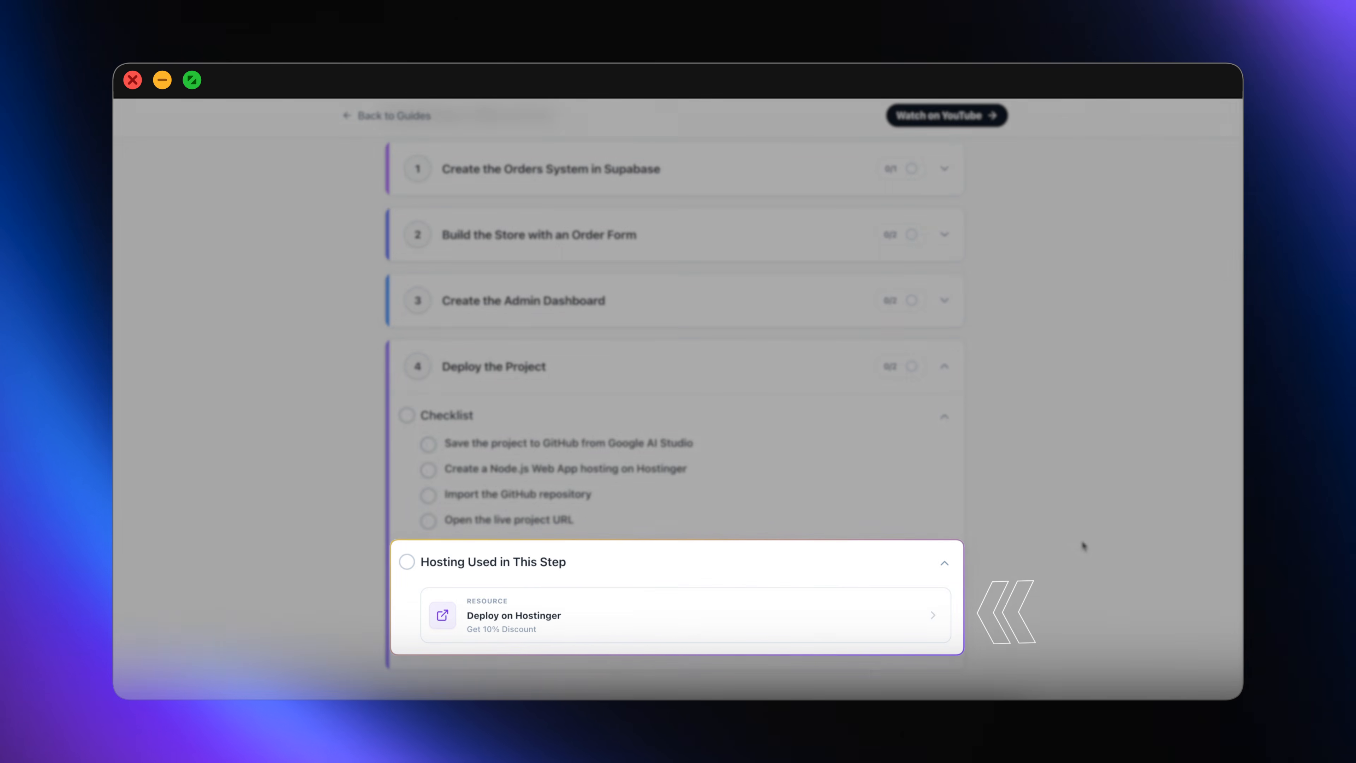
click(577, 614)
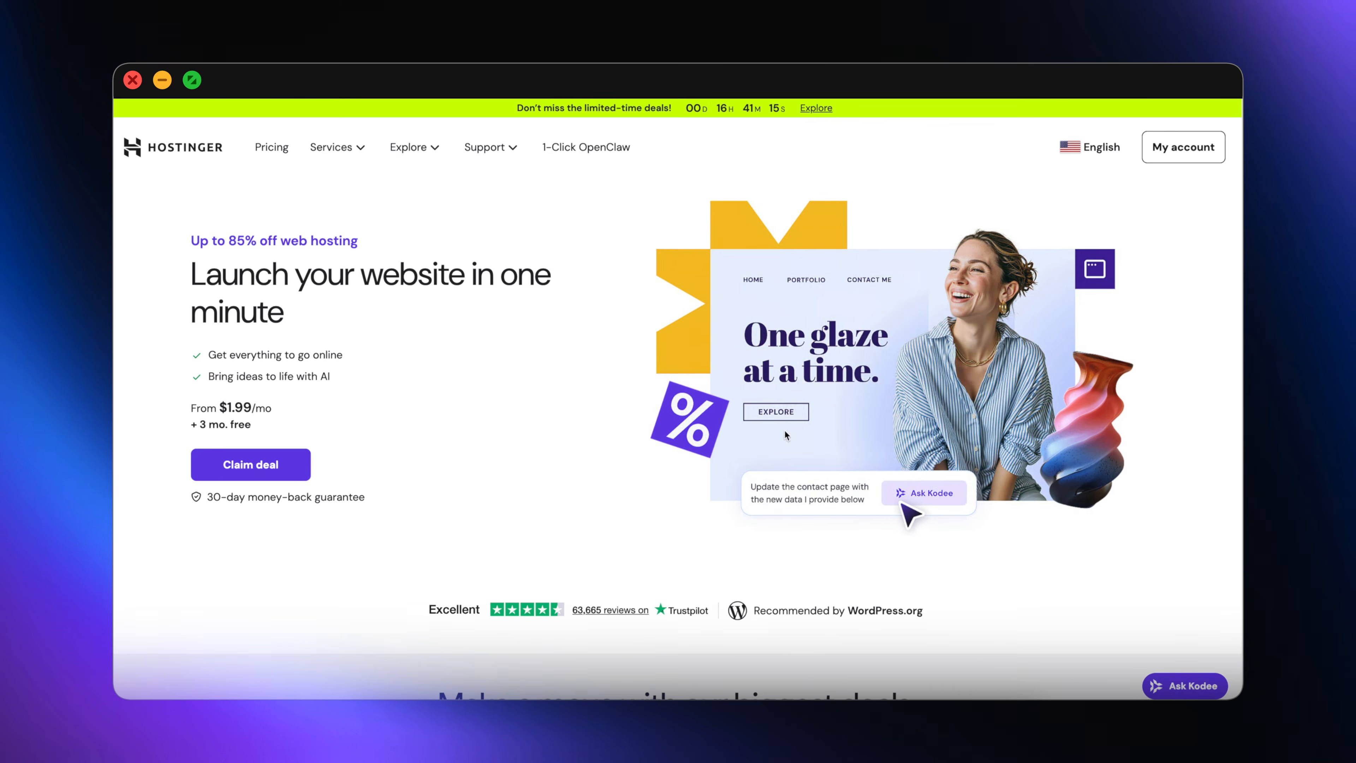
- Compare Hostinger's web hosting deals, including their managed Node.js web apps, and choose the Business plan
click(298, 462)
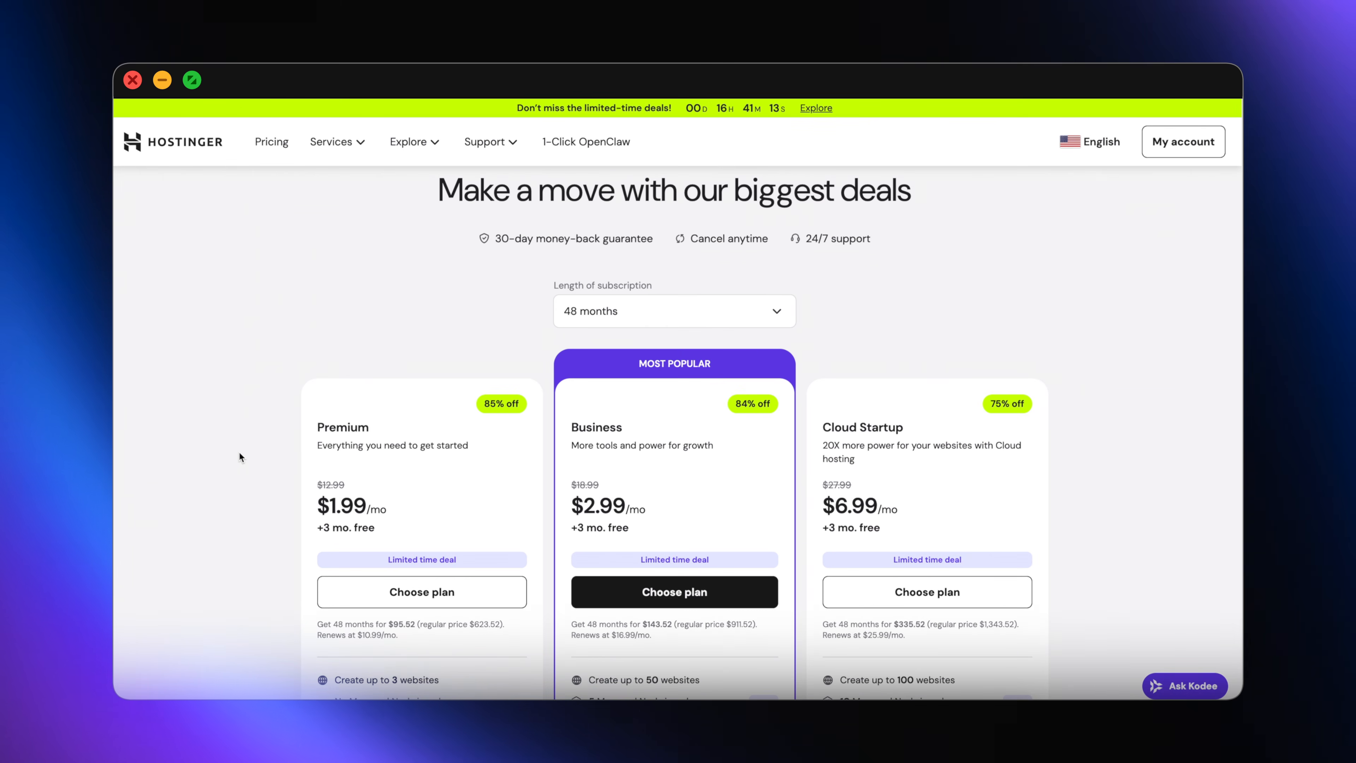
scroll(236, 453, down, 3)
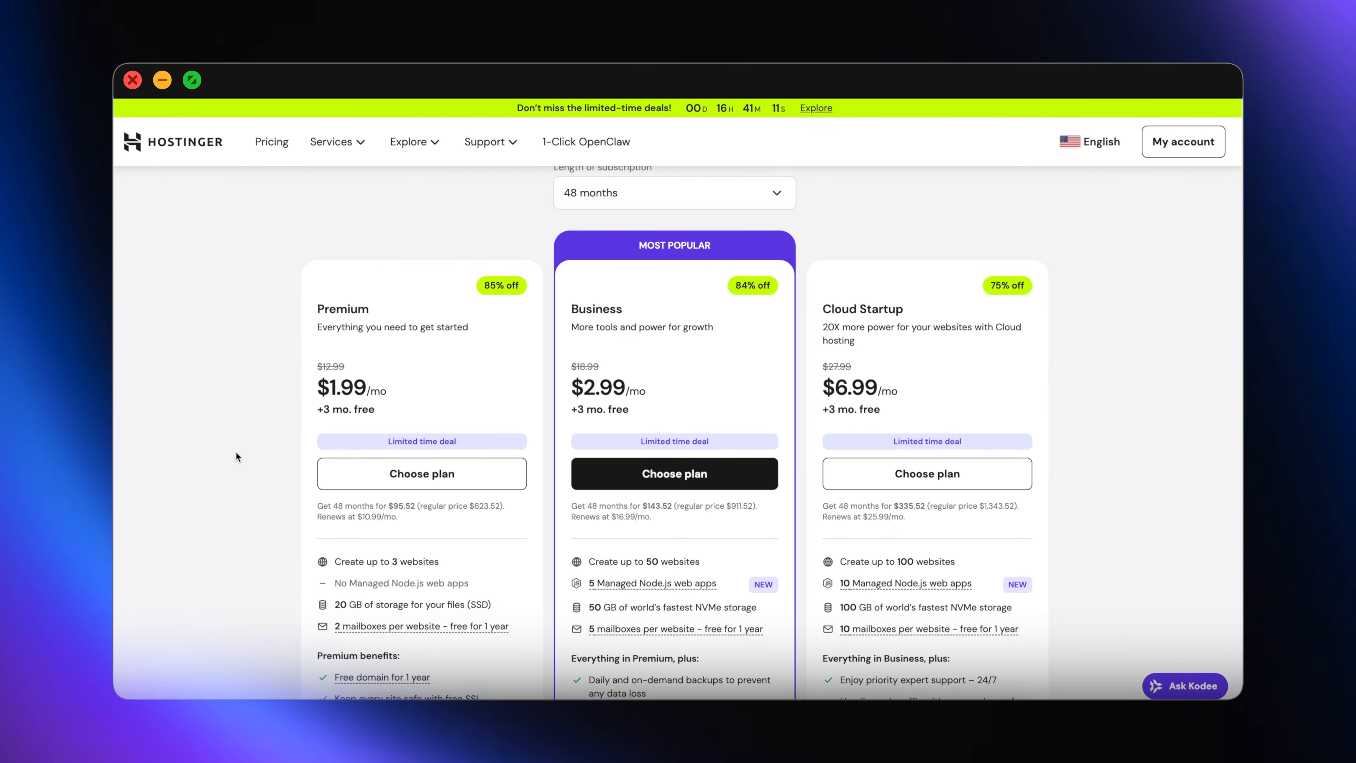
scroll(236, 455, down, 2)
scroll(237, 454, down, 2)
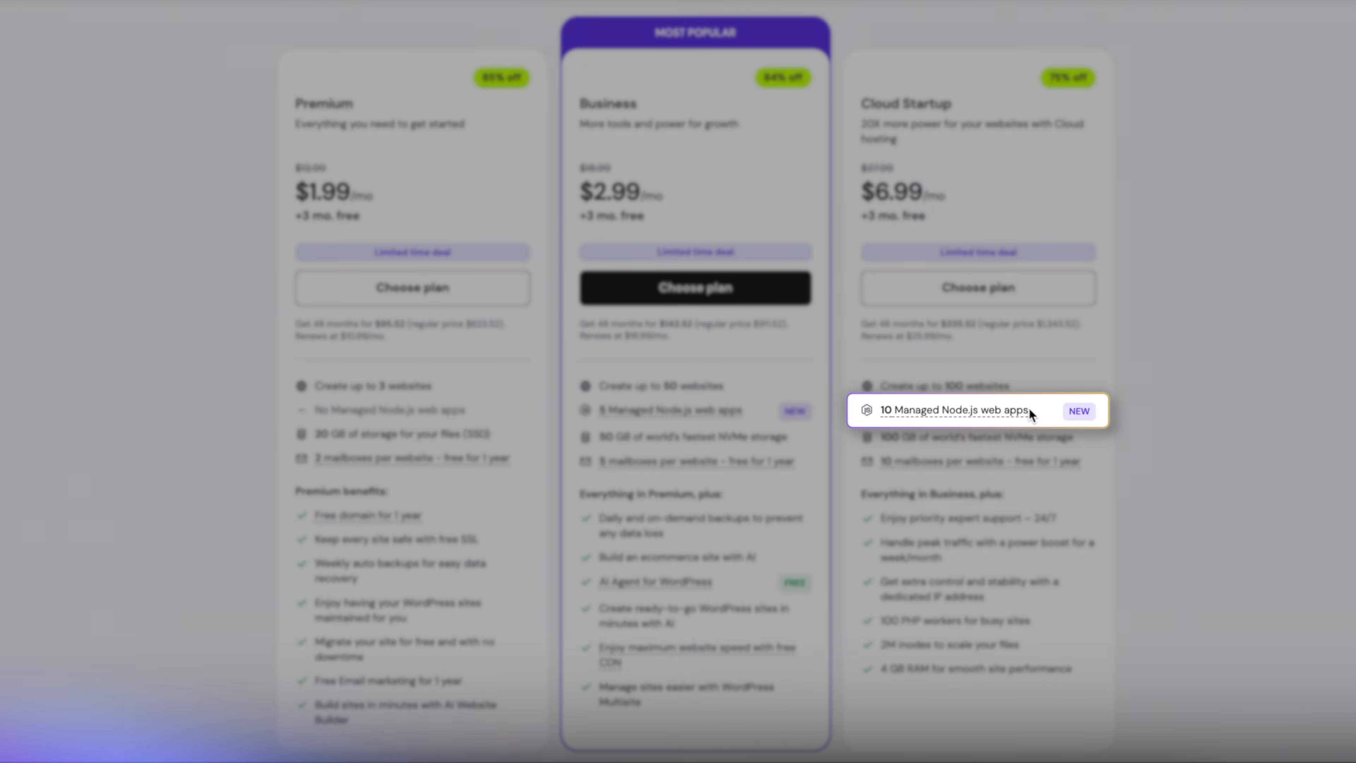
mouse_move(1002, 410)
mouse_move(702, 416)
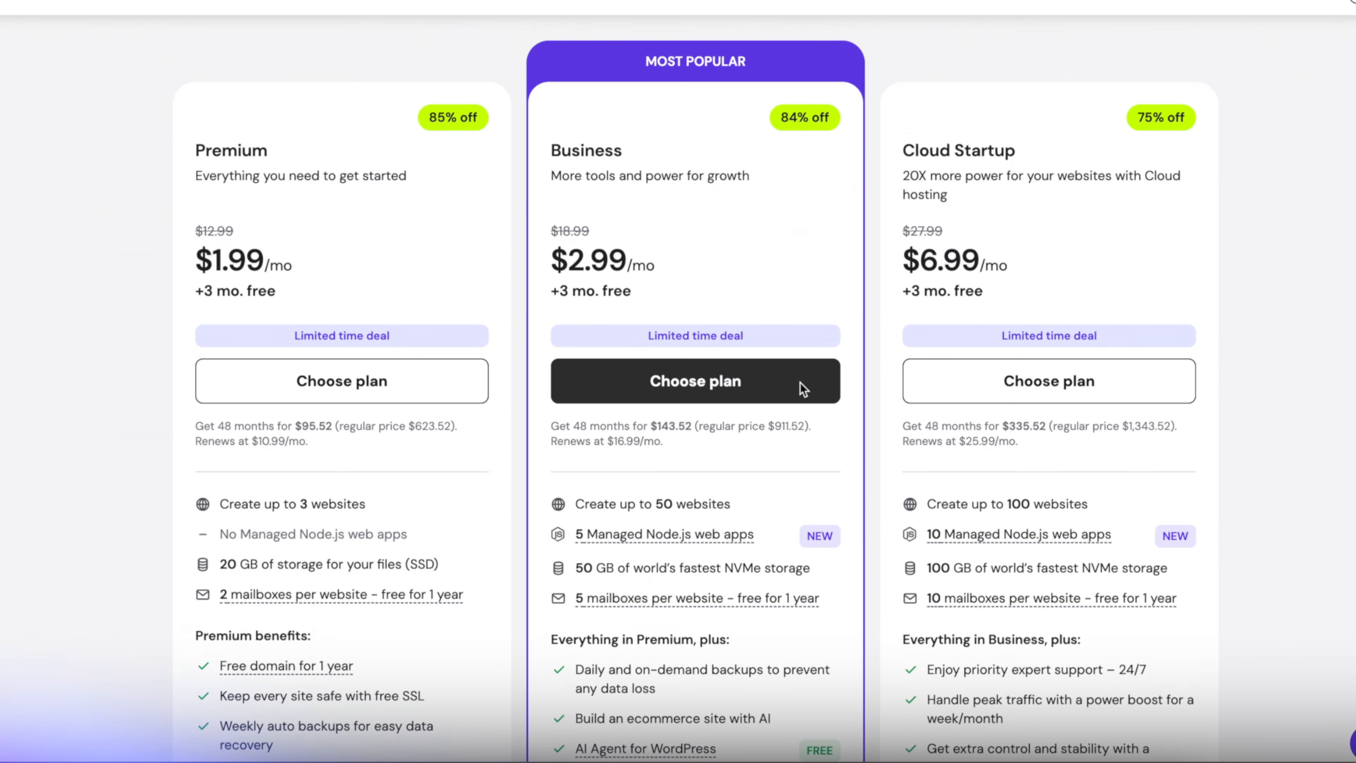
click(801, 385)
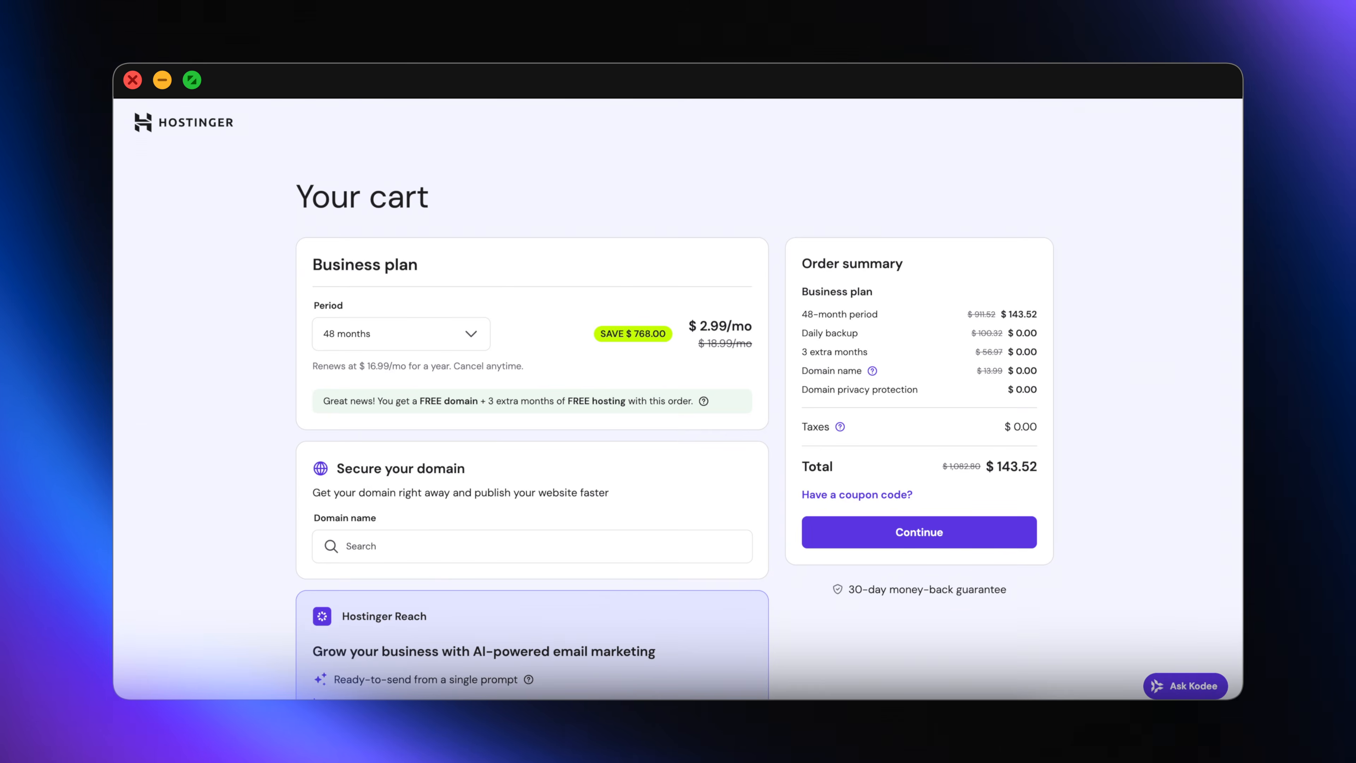
- Try the 24-month, 12-month and 1-month periods for the Business plan in the cart, and set the period back to 48 months
click(442, 332)
click(373, 425)
click(432, 335)
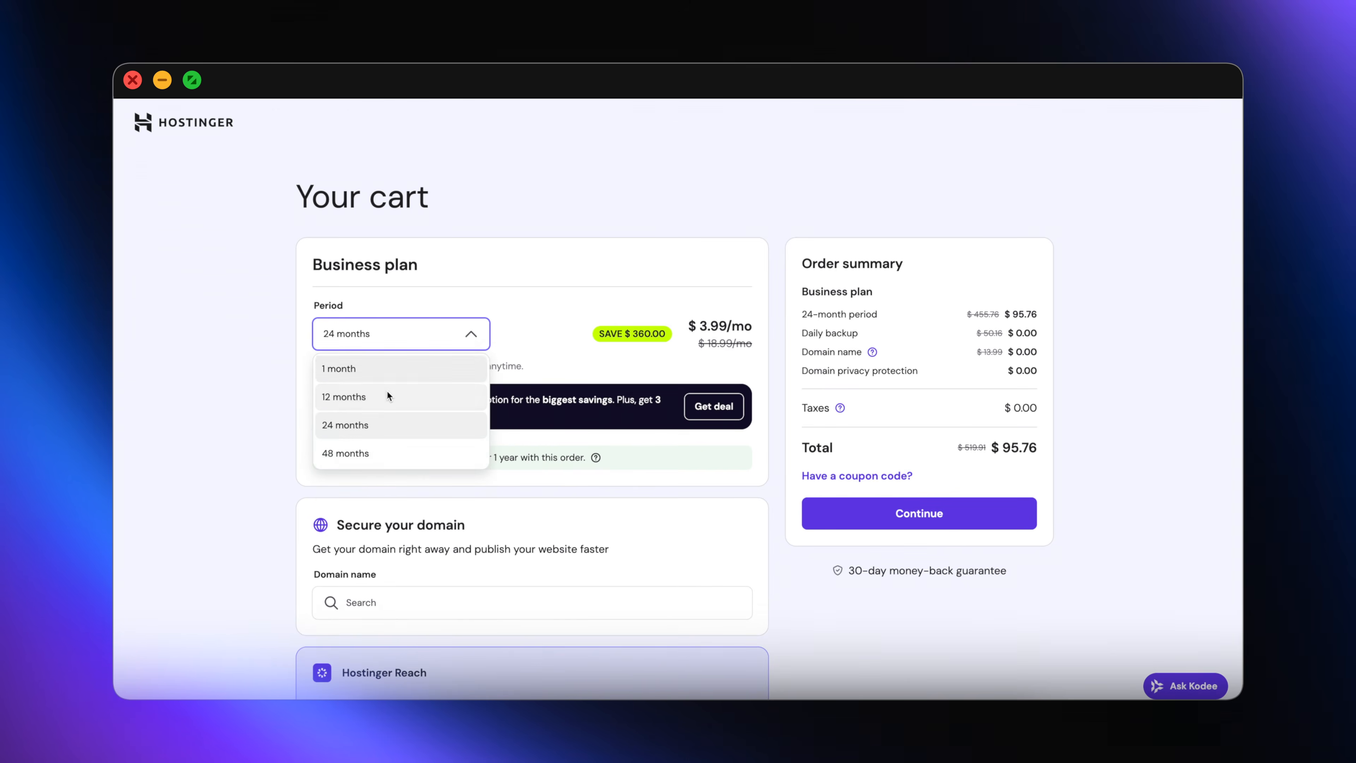
click(387, 396)
click(429, 334)
click(438, 369)
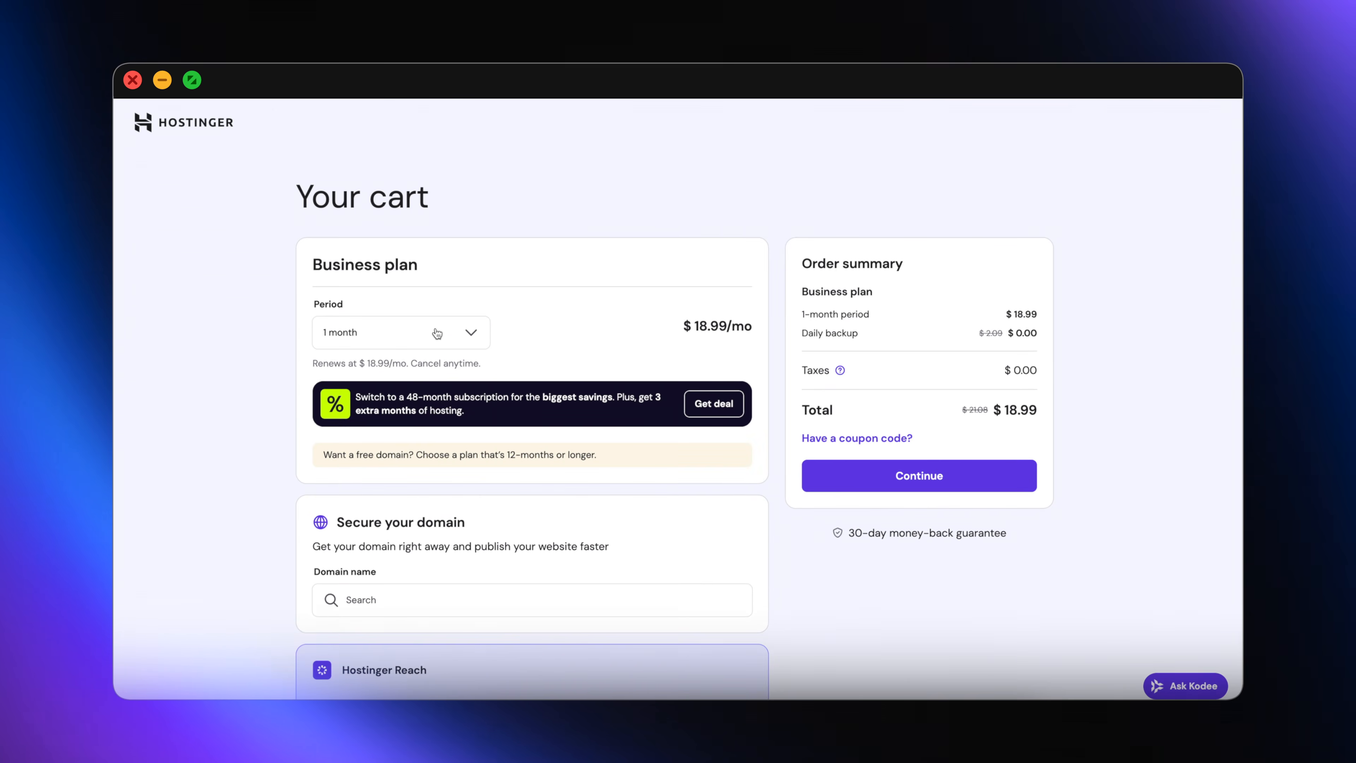
click(436, 333)
click(377, 451)
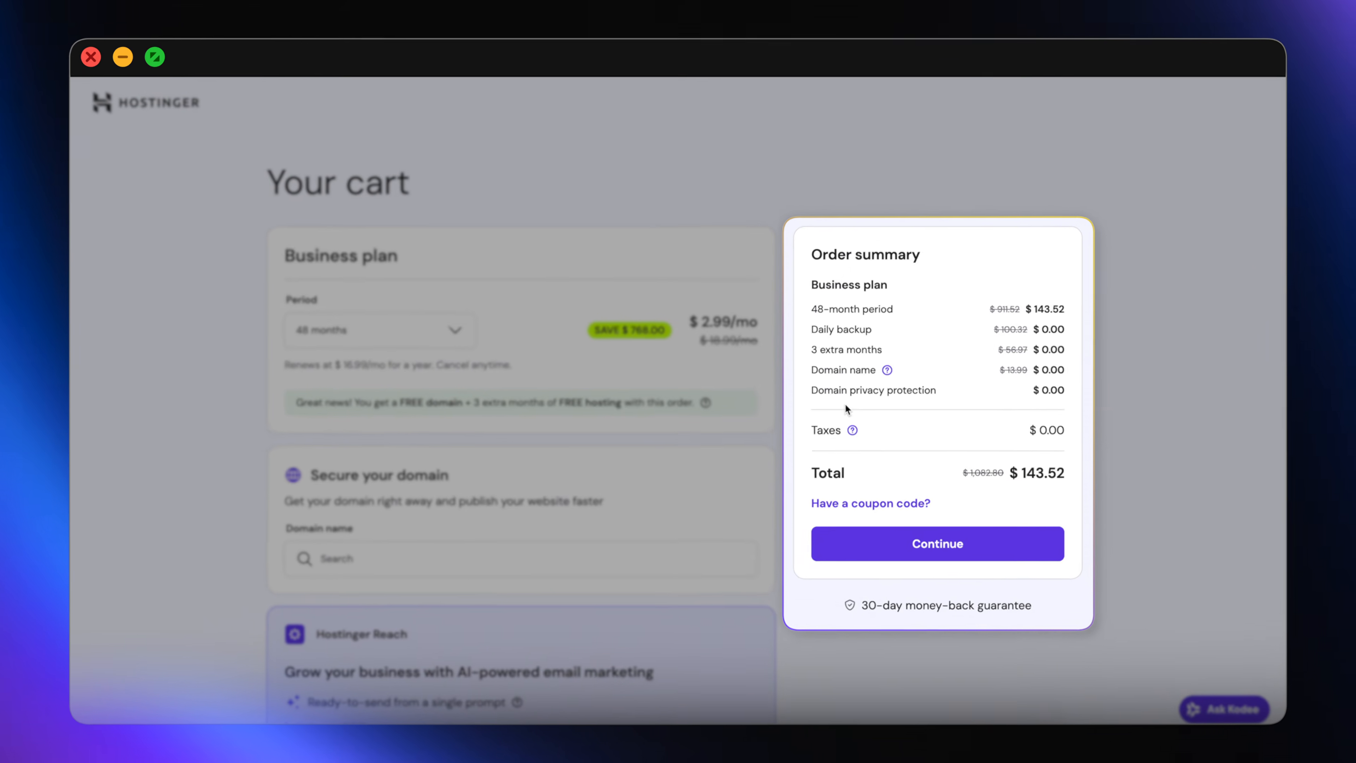
- Apply the coupon code PROFITSTUDIO to the Business plan order
click(919, 503)
text(PROFITSTUDIO)
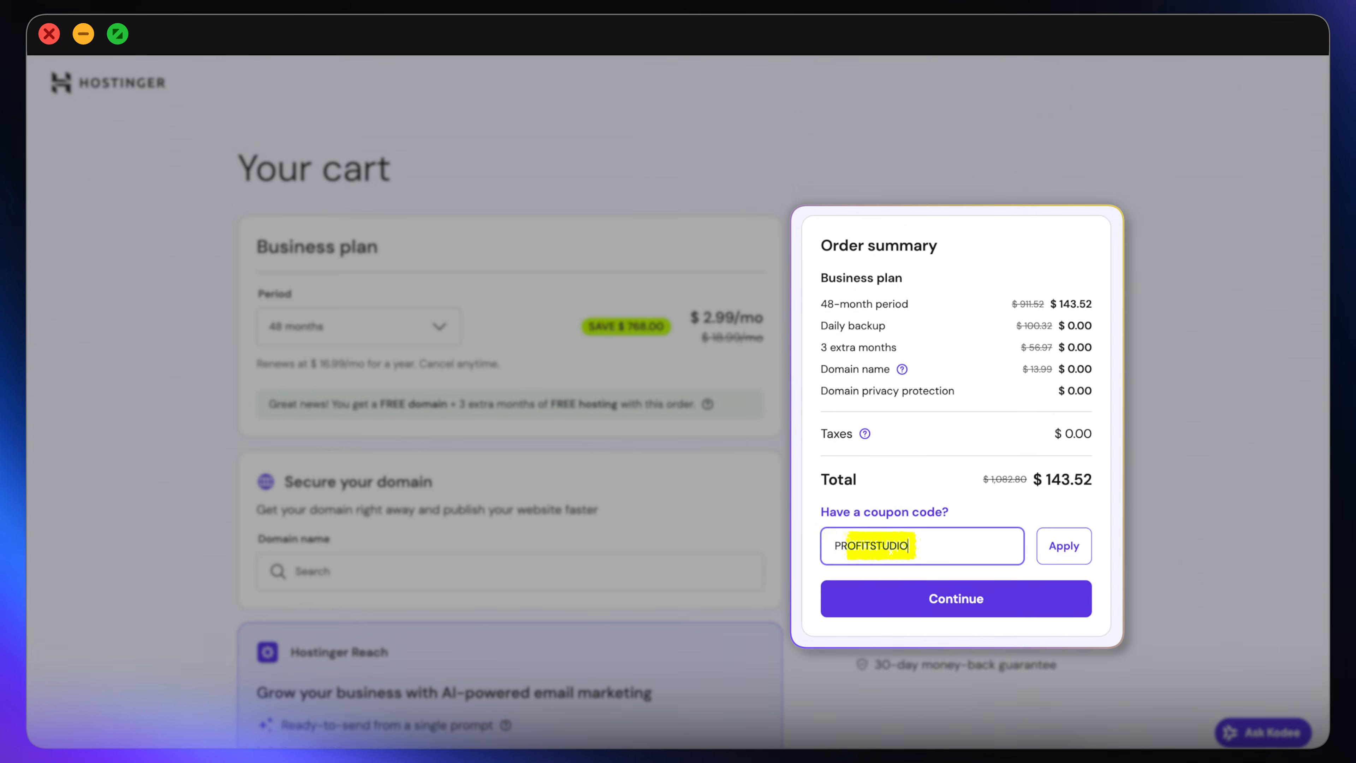
click(1087, 536)
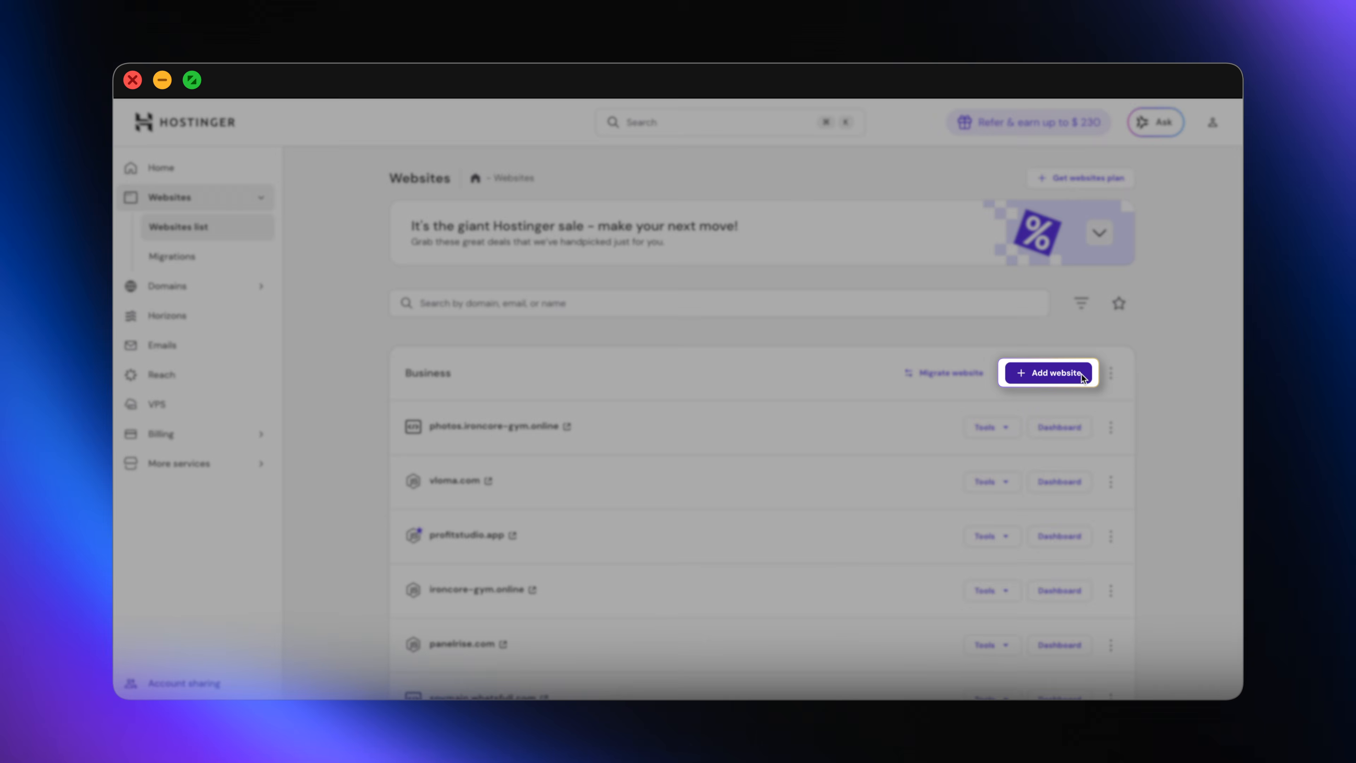
- Add a Node.js Web App under the Business plan, look up the domain store-domain.com, and use a temporary domain instead
click(1083, 376)
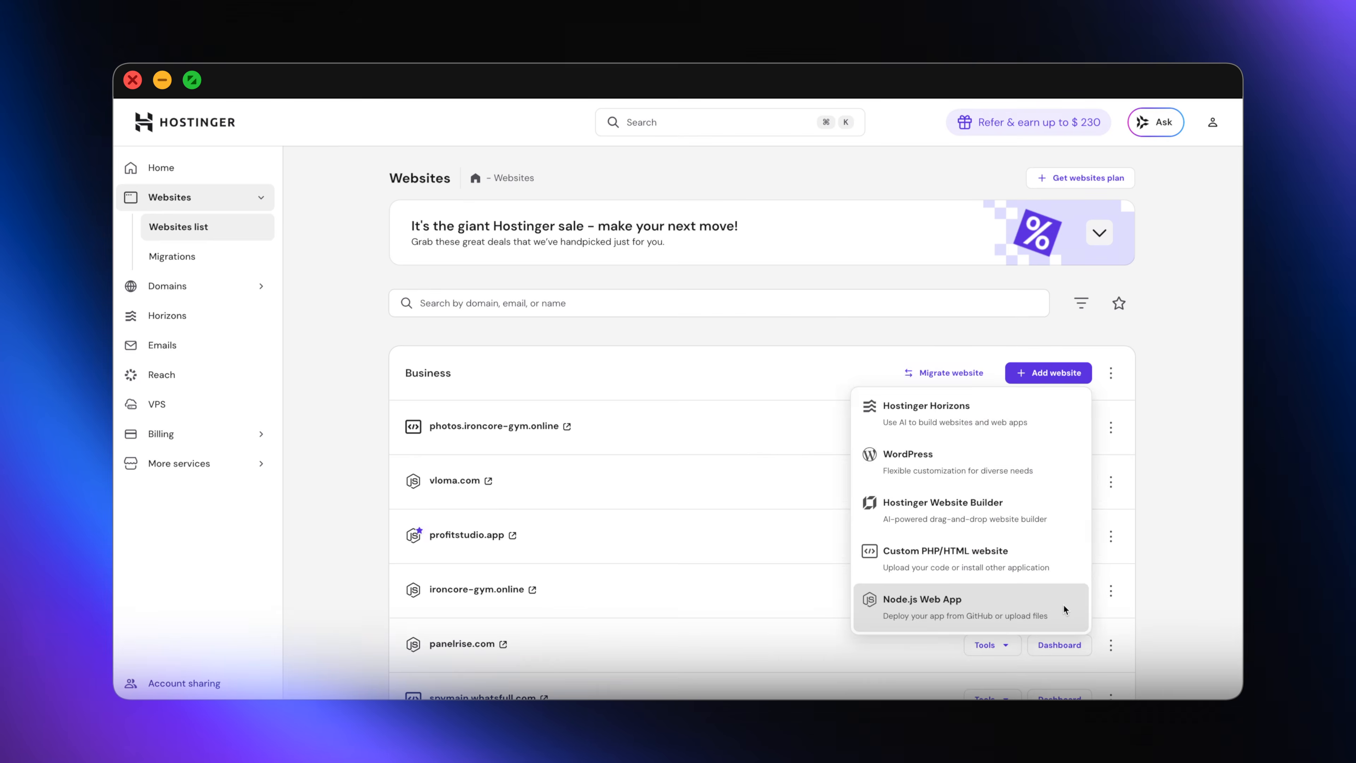
click(1062, 605)
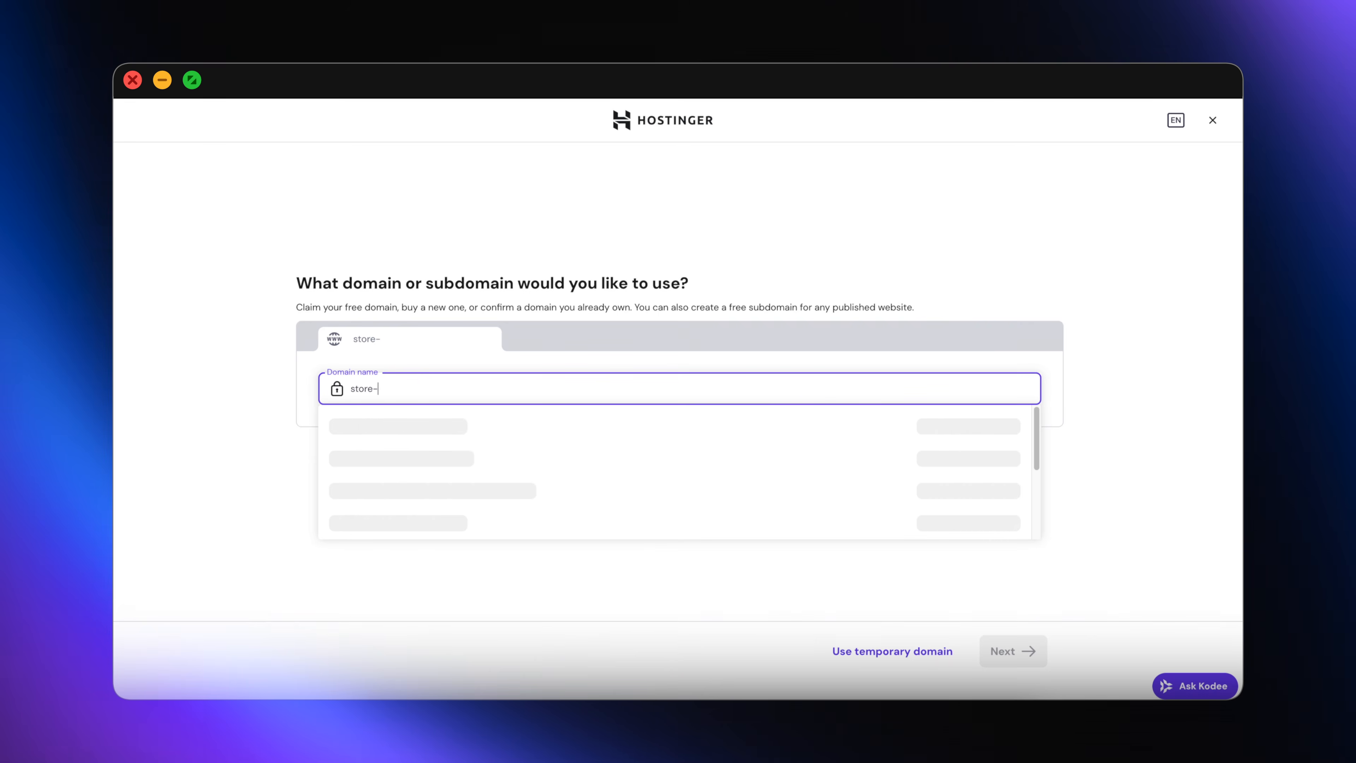
text(d)
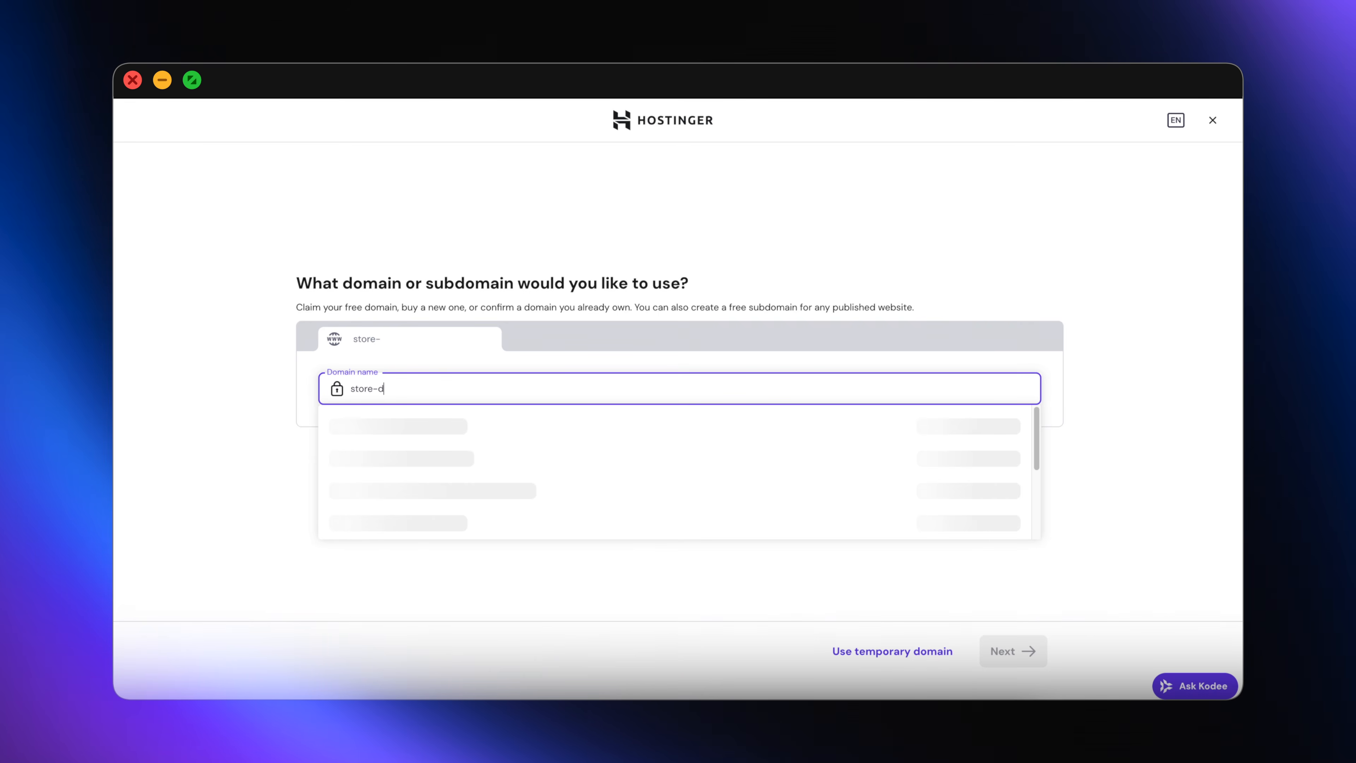
text(omain)
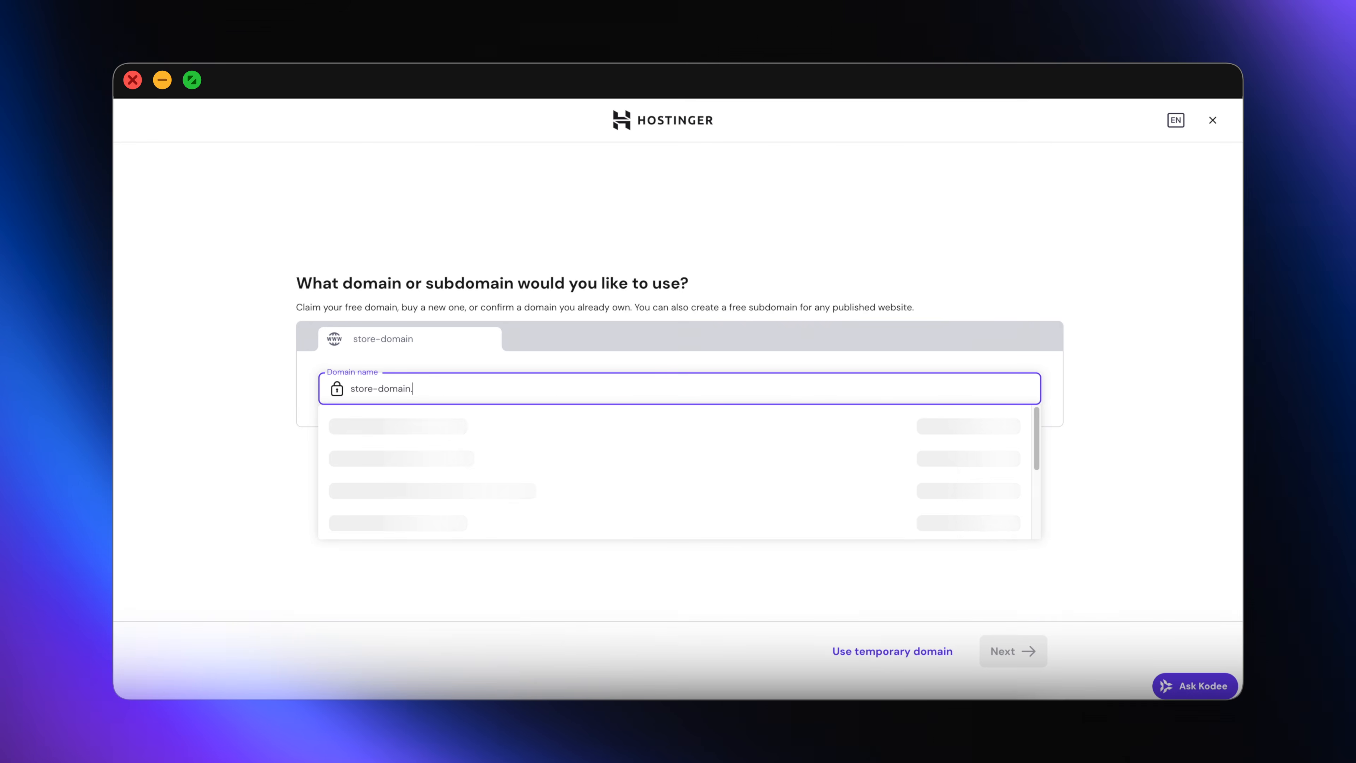
text(.com)
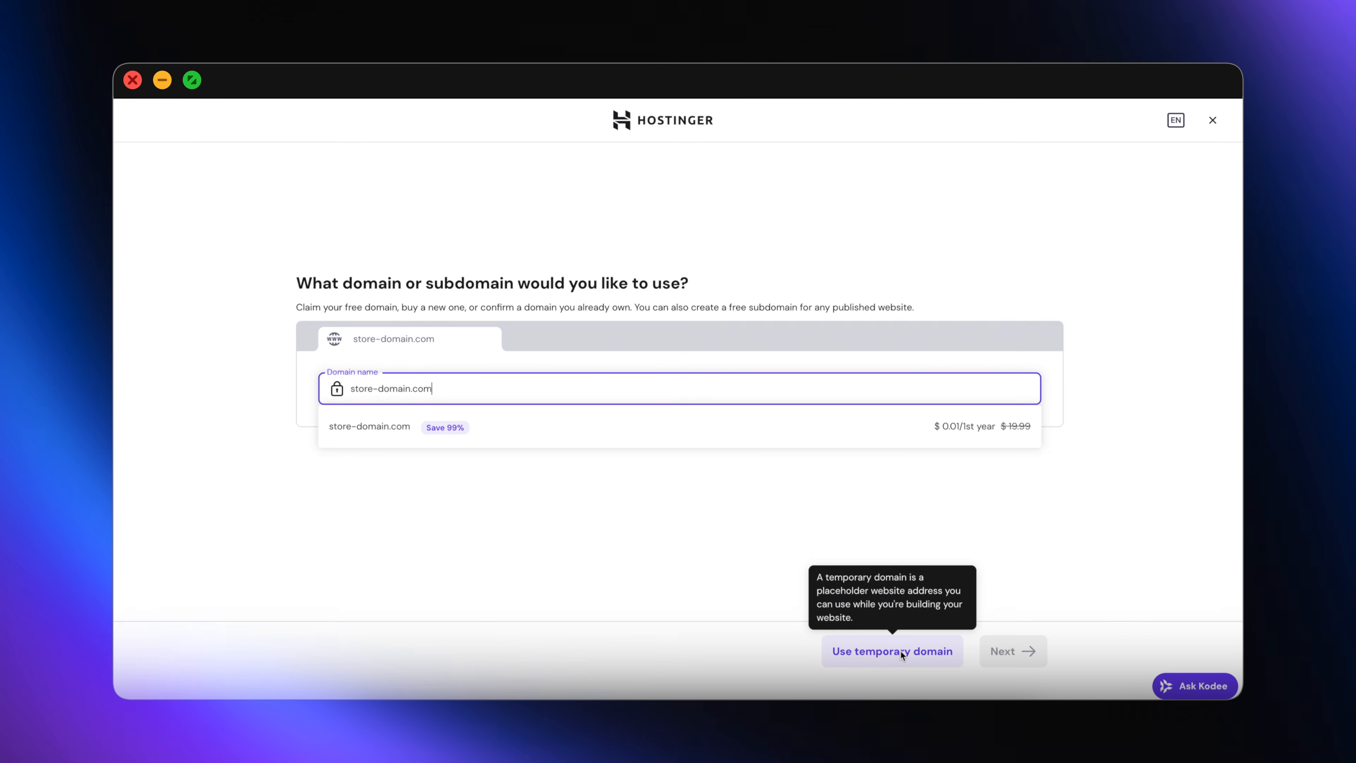
click(958, 650)
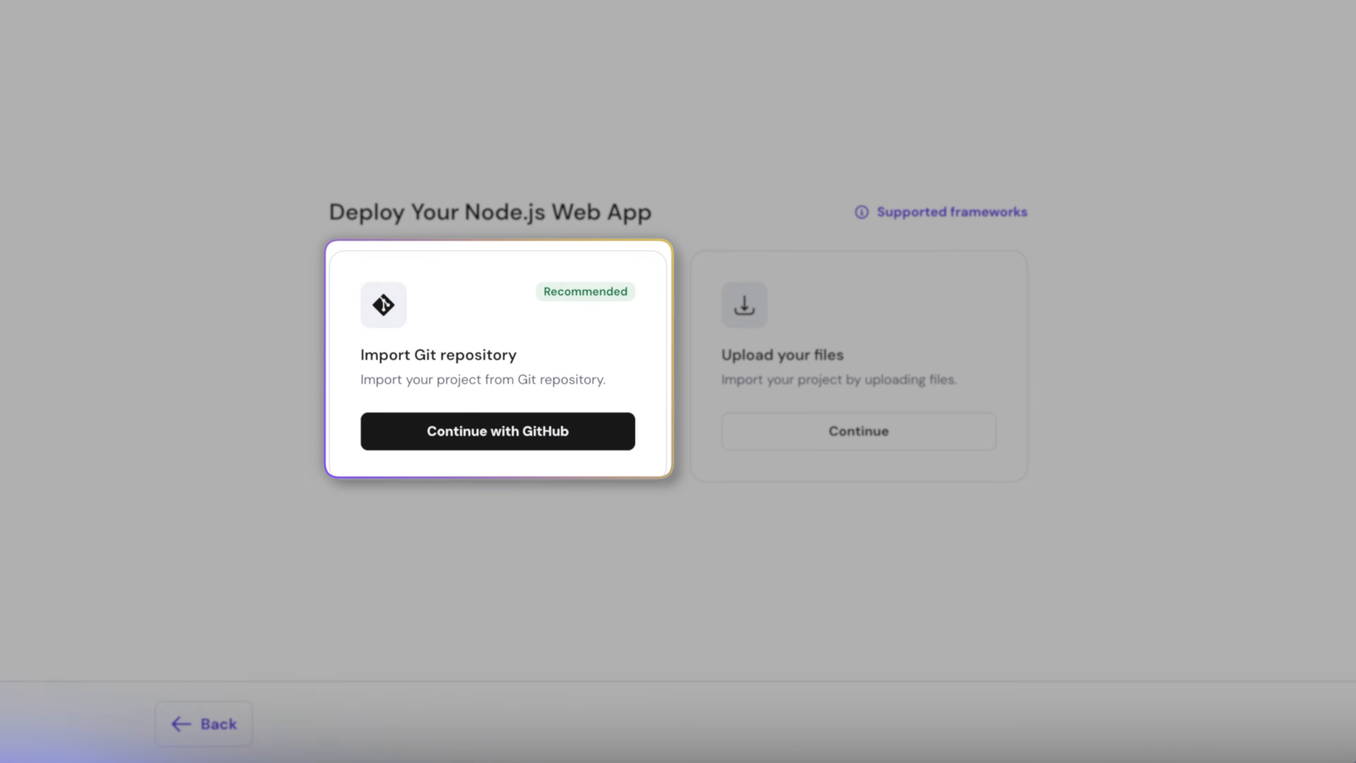
- Import the Cash-on-Delivery-Store repository from GitHub as the source of the Node.js web app
click(609, 431)
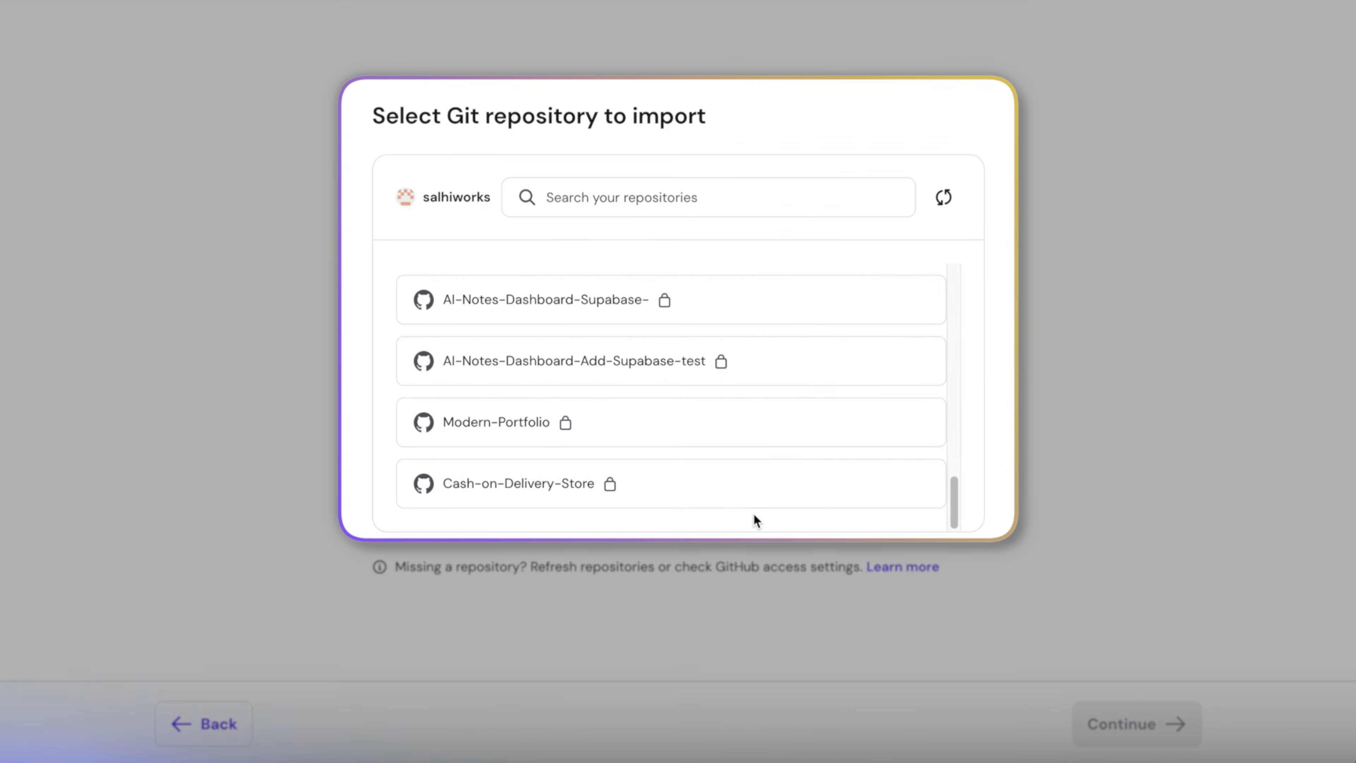
click(621, 196)
text(Cash-on-Delivery-Store)
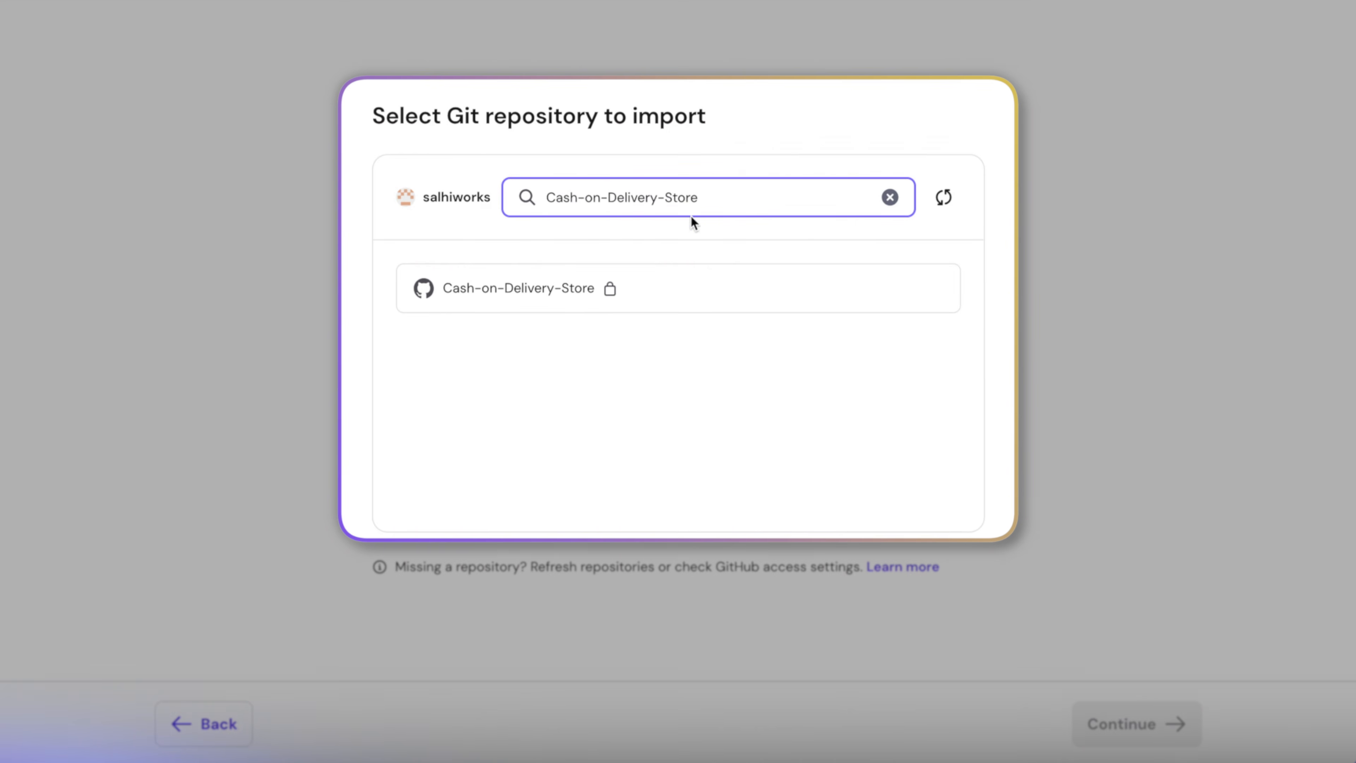
click(669, 292)
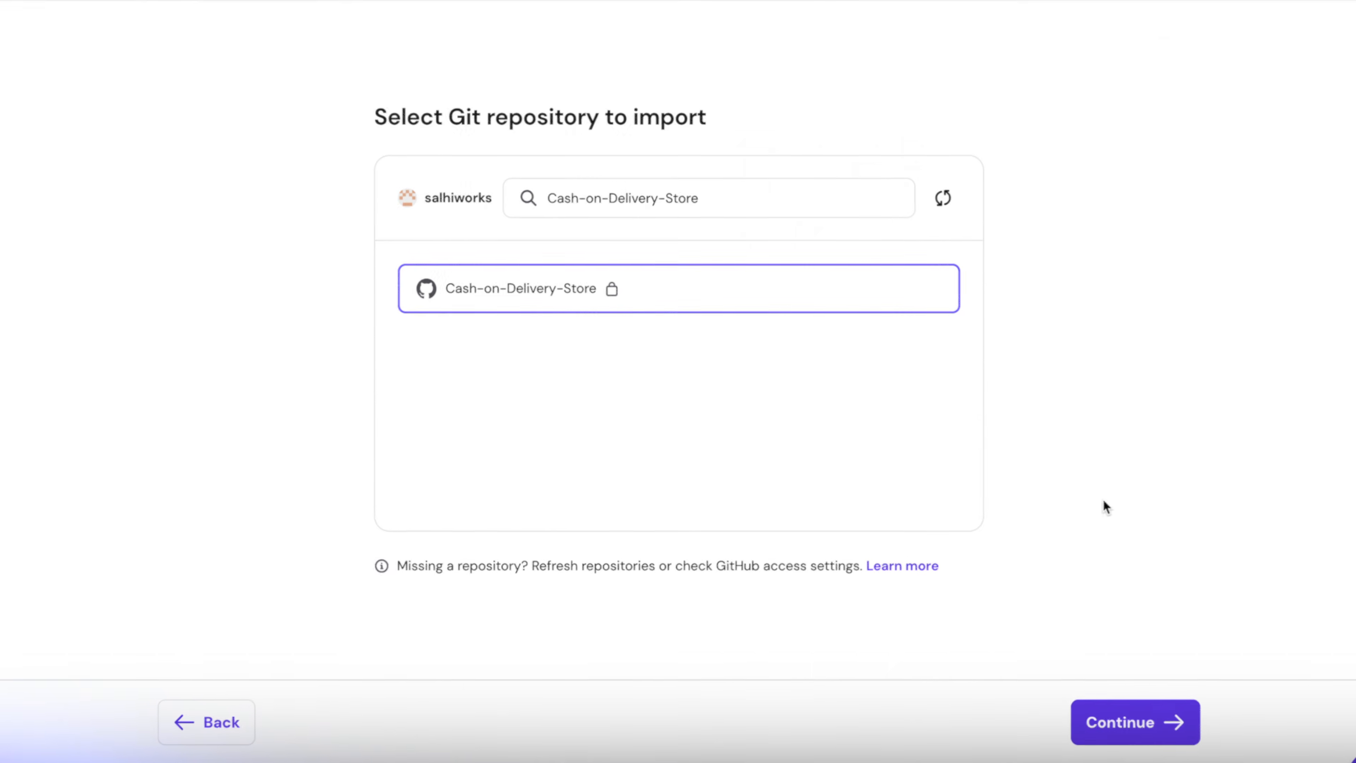
click(1135, 722)
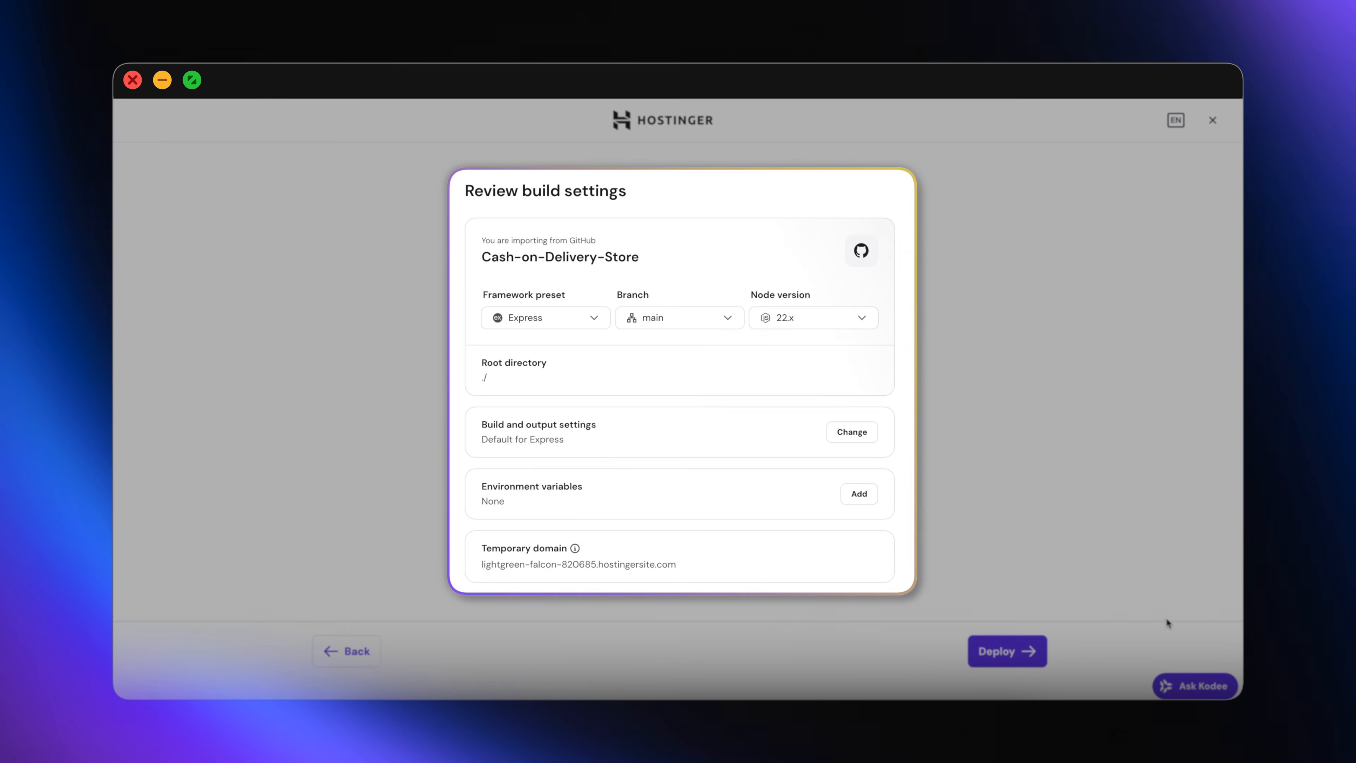
- Deploy the imported repository with the proposed build settings and open the live site from its website dashboard
click(1007, 650)
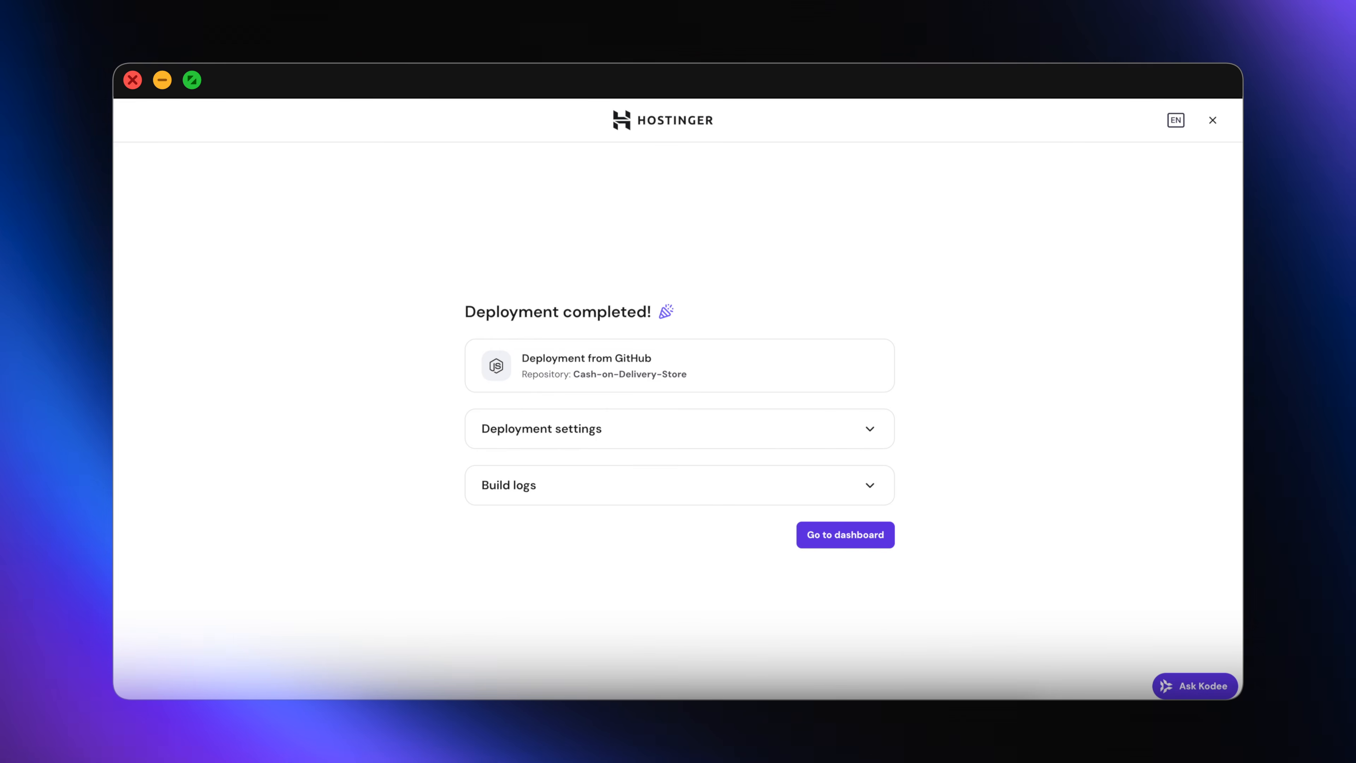
click(883, 533)
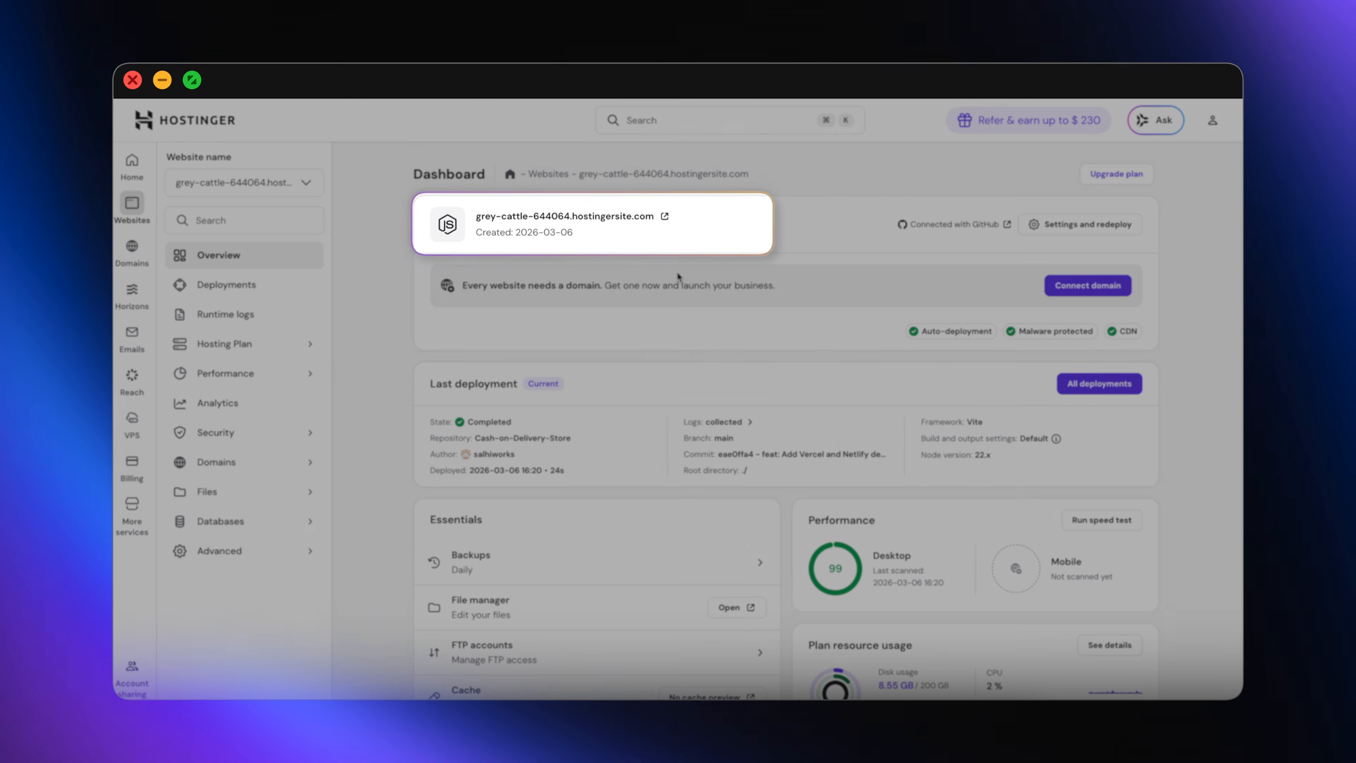
click(622, 217)
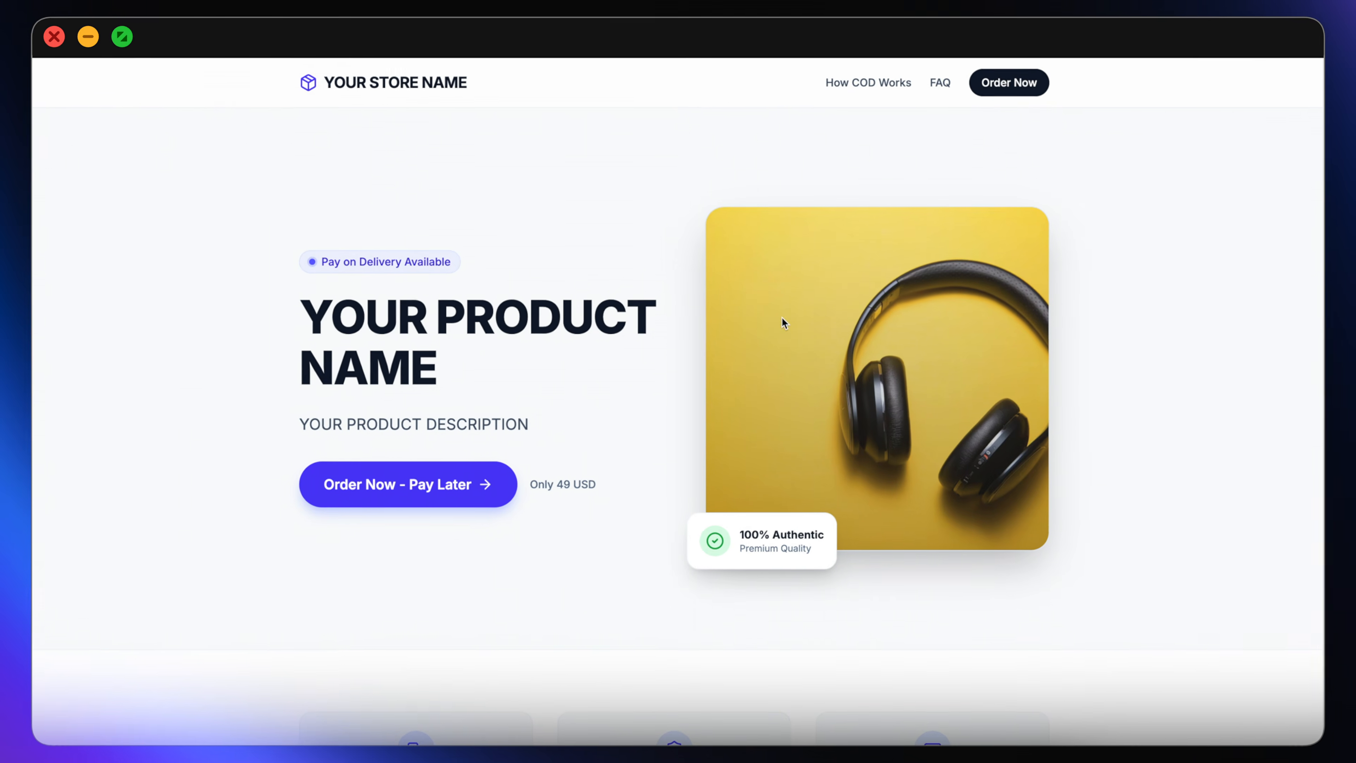
- Examine the deployed store page from the product hero through the order form to the FAQ section
scroll(1267, 354, down, 9)
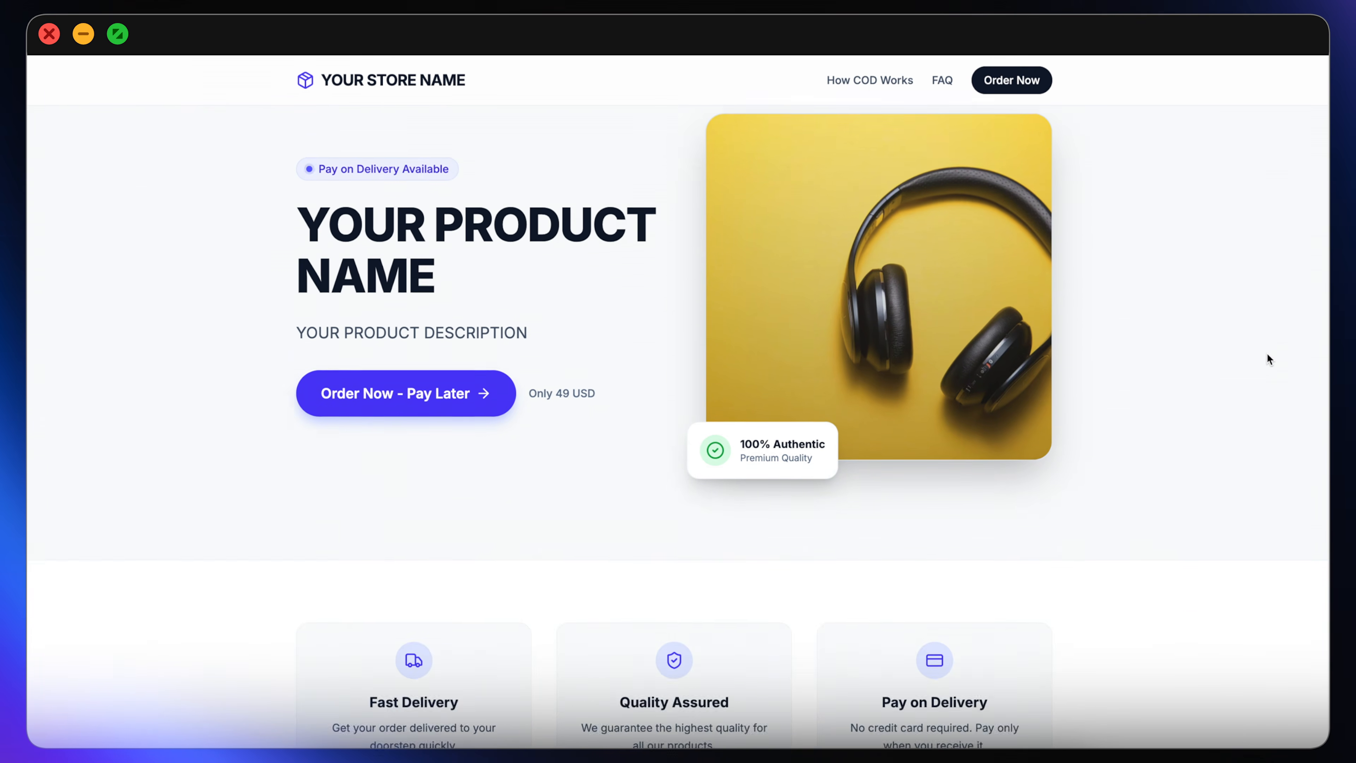
scroll(1267, 355, down, 10)
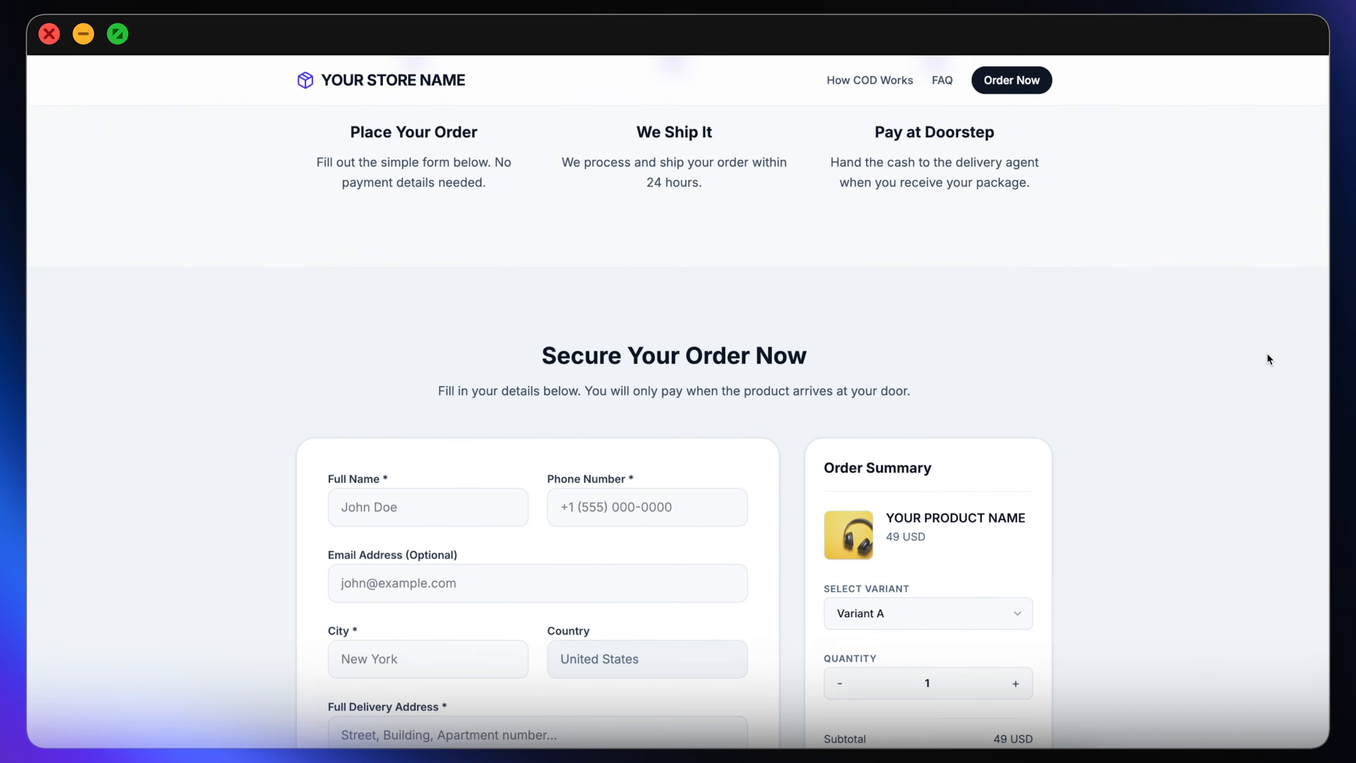
scroll(1267, 355, down, 14)
scroll(1267, 354, down, 3)
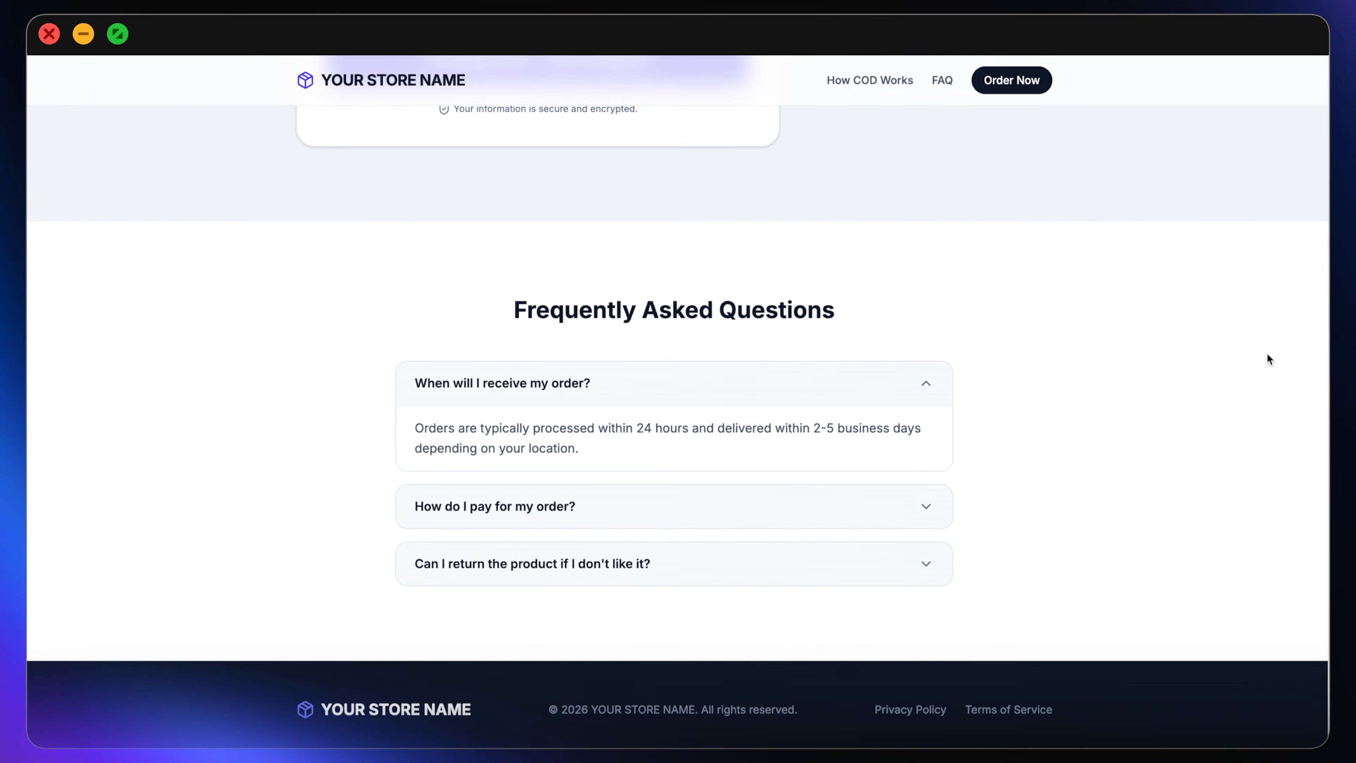
scroll(1267, 353, up, 20)
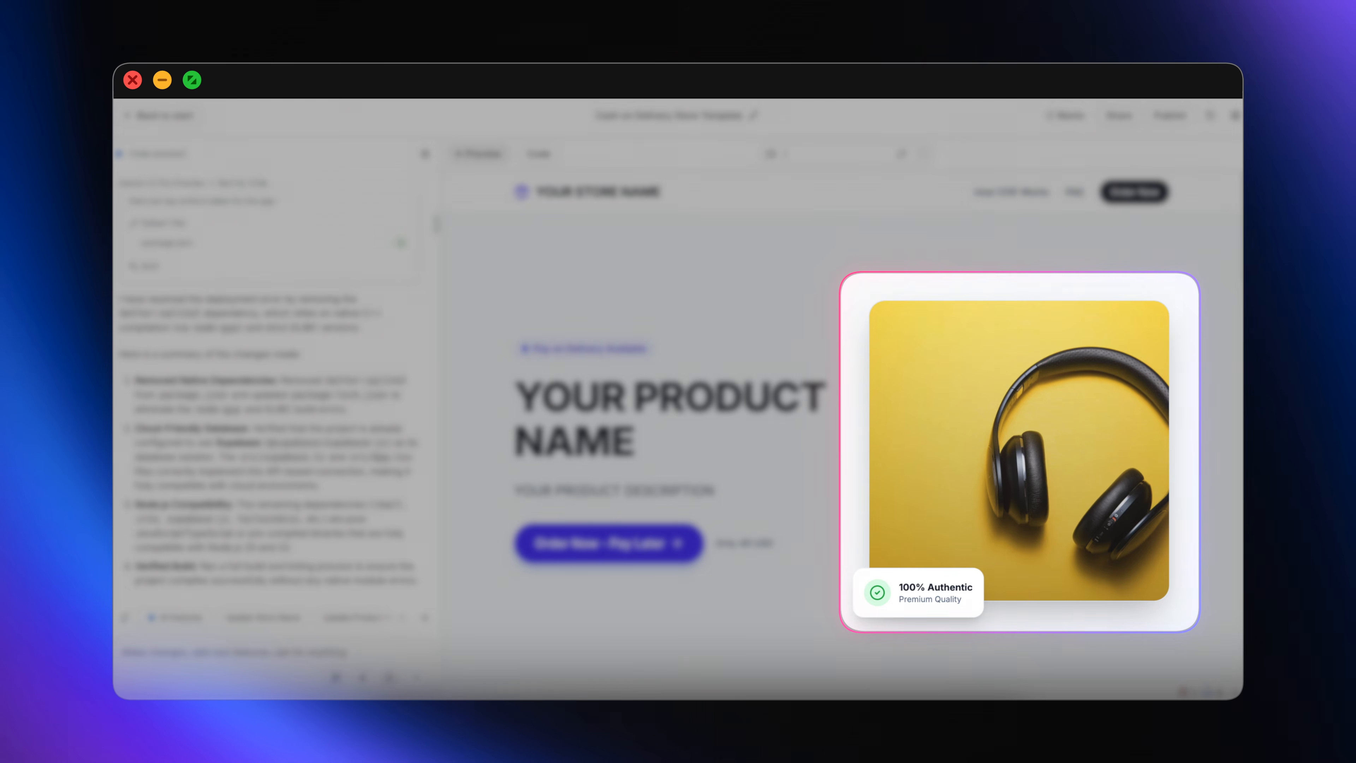
- In Google AI Studio, ask the code assistant to replace the hero section's product image with the copied Unsplash image link
text(Replace the product image )
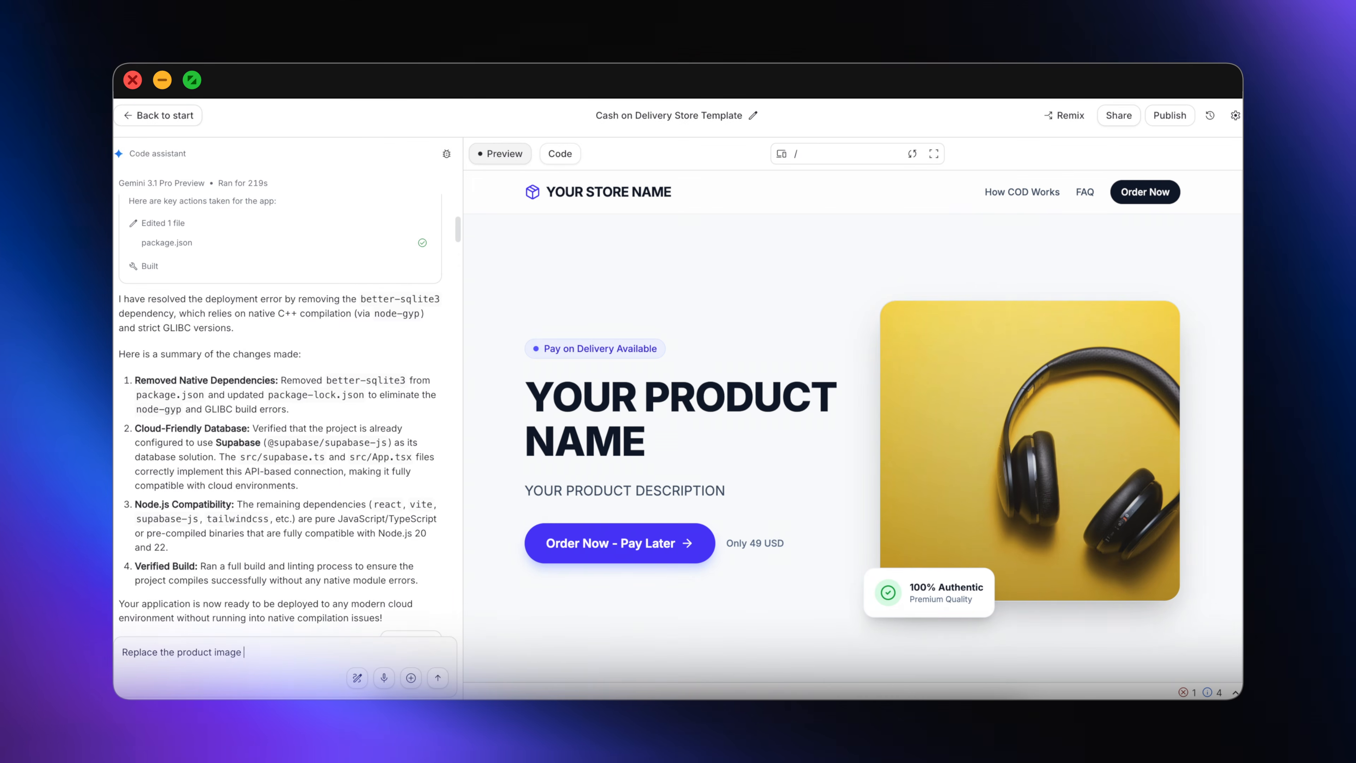
text(in the hero section with this image :)
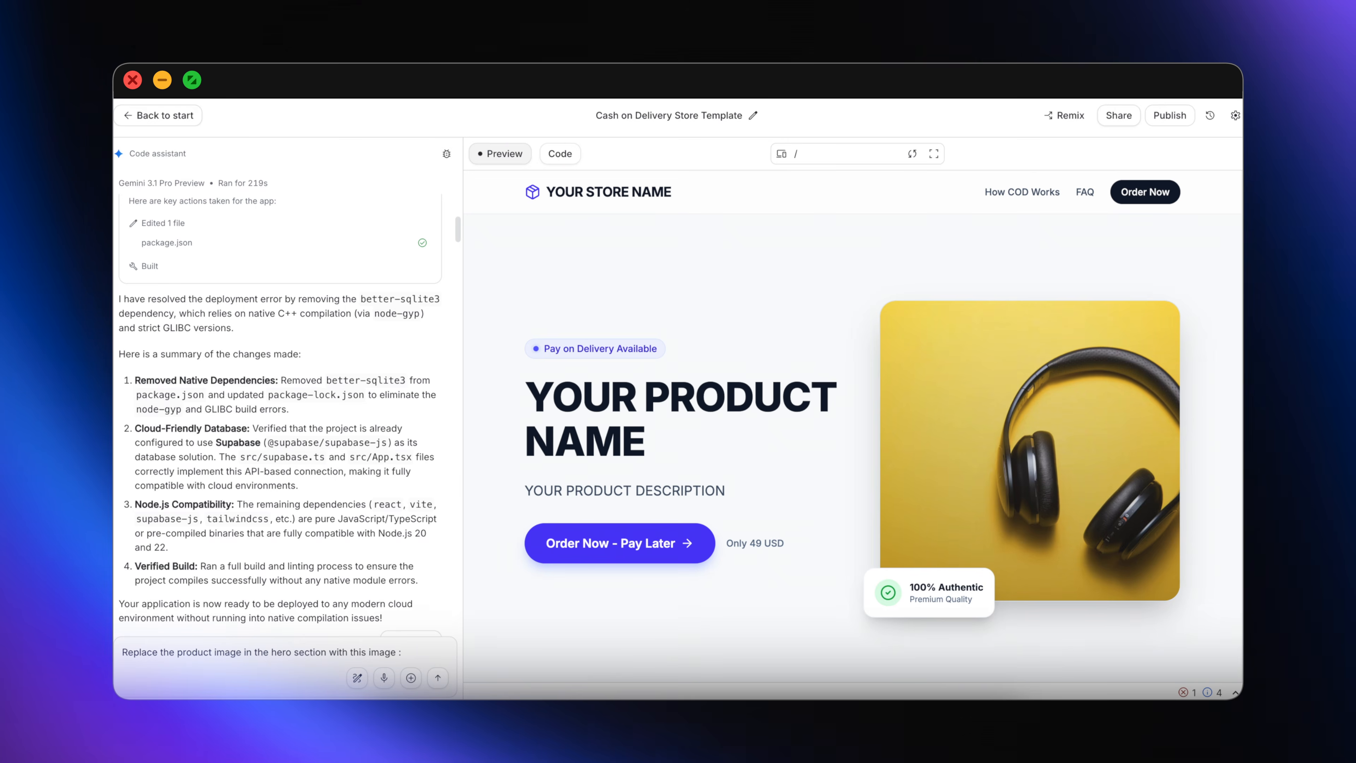
key(super+v)
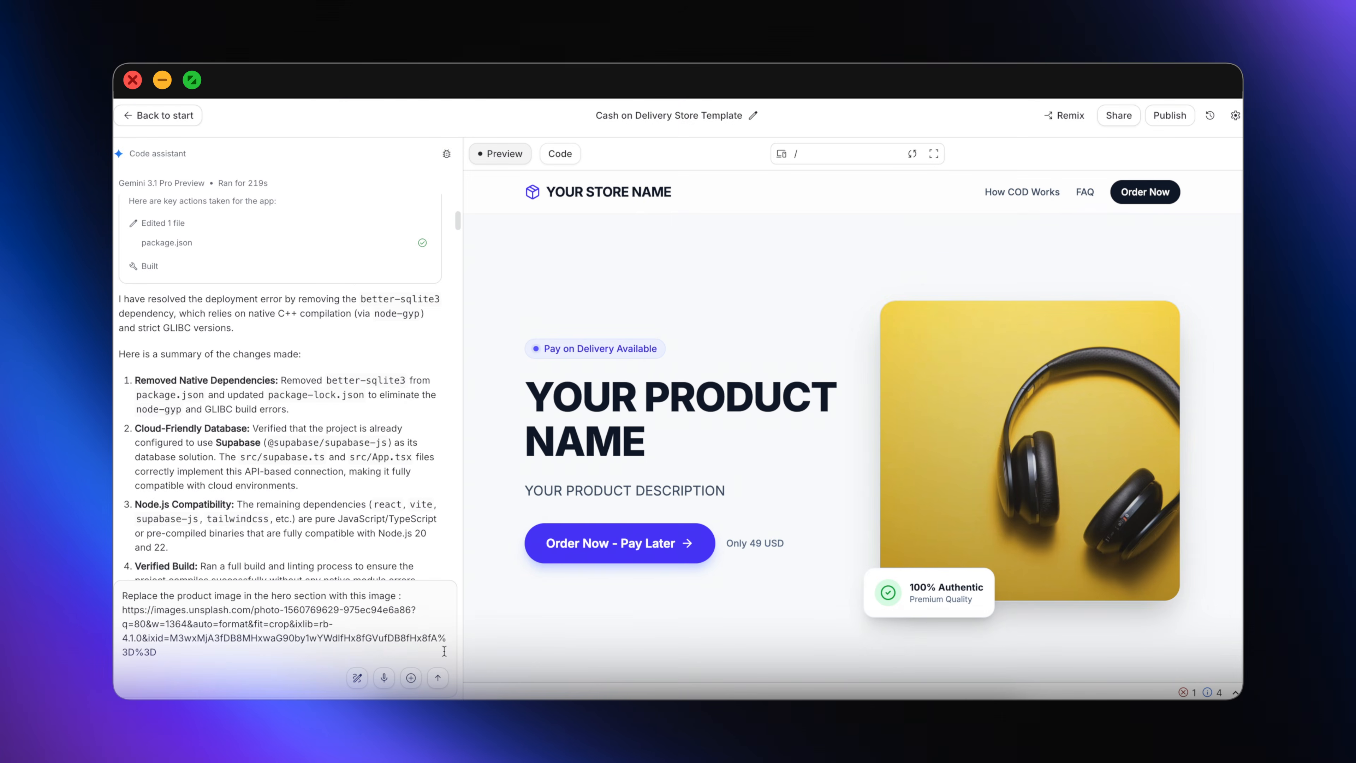
click(438, 677)
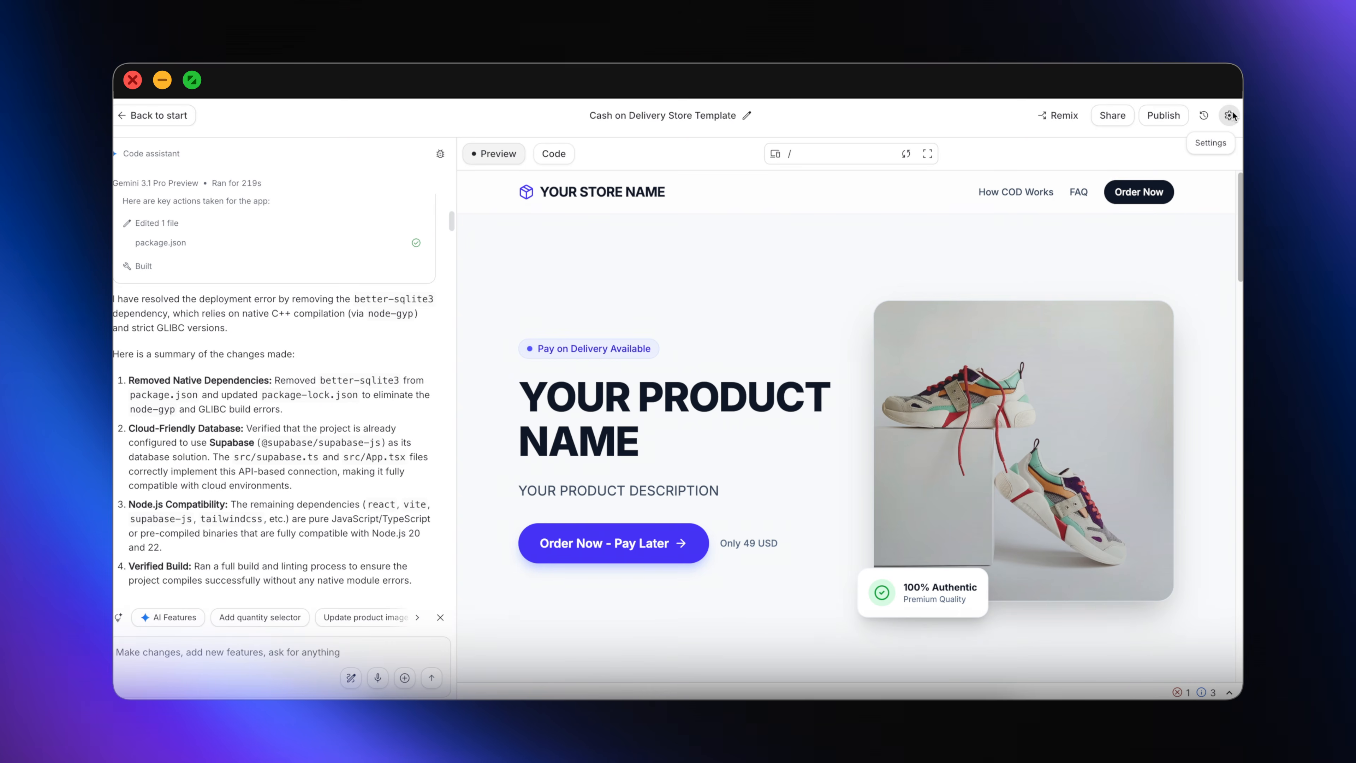
- Stage and commit the product image change to the project's GitHub repository, and reload the live store page
click(1230, 115)
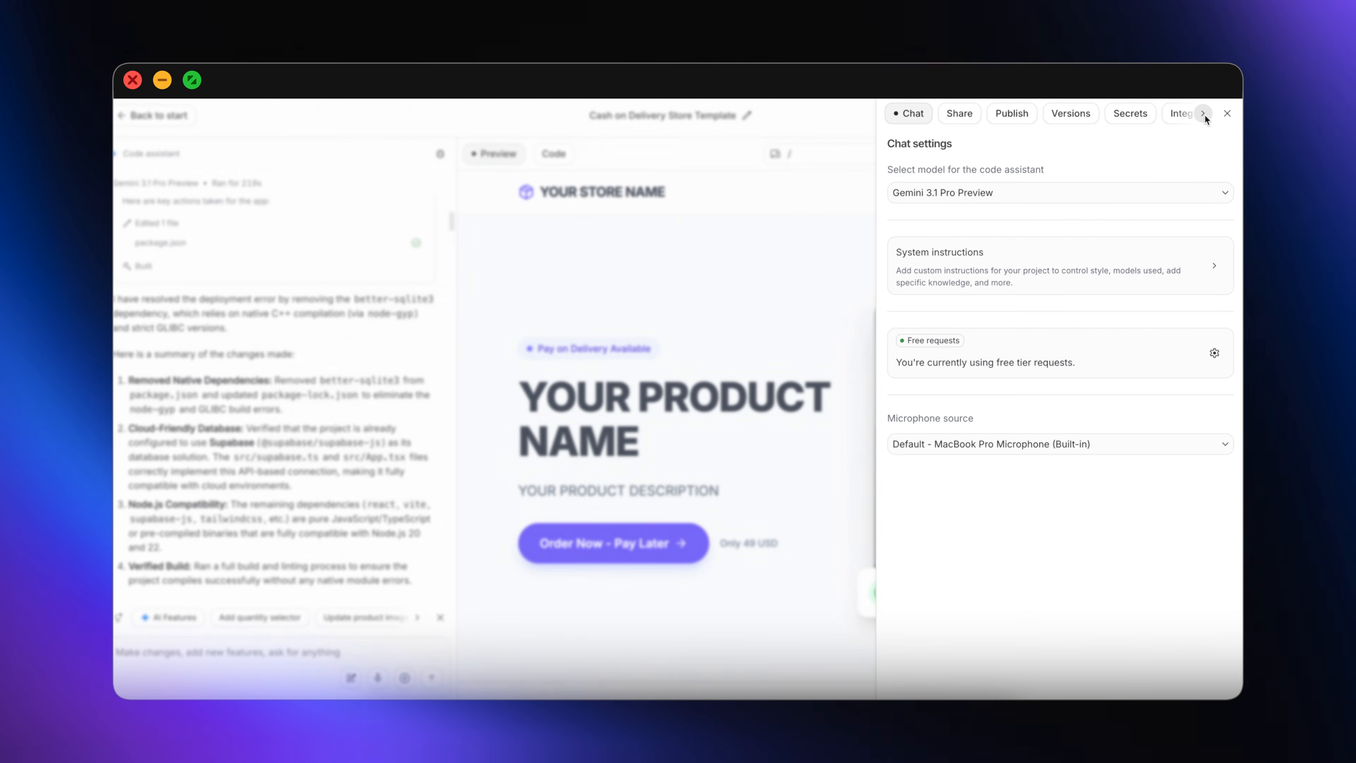
click(1204, 114)
click(1192, 120)
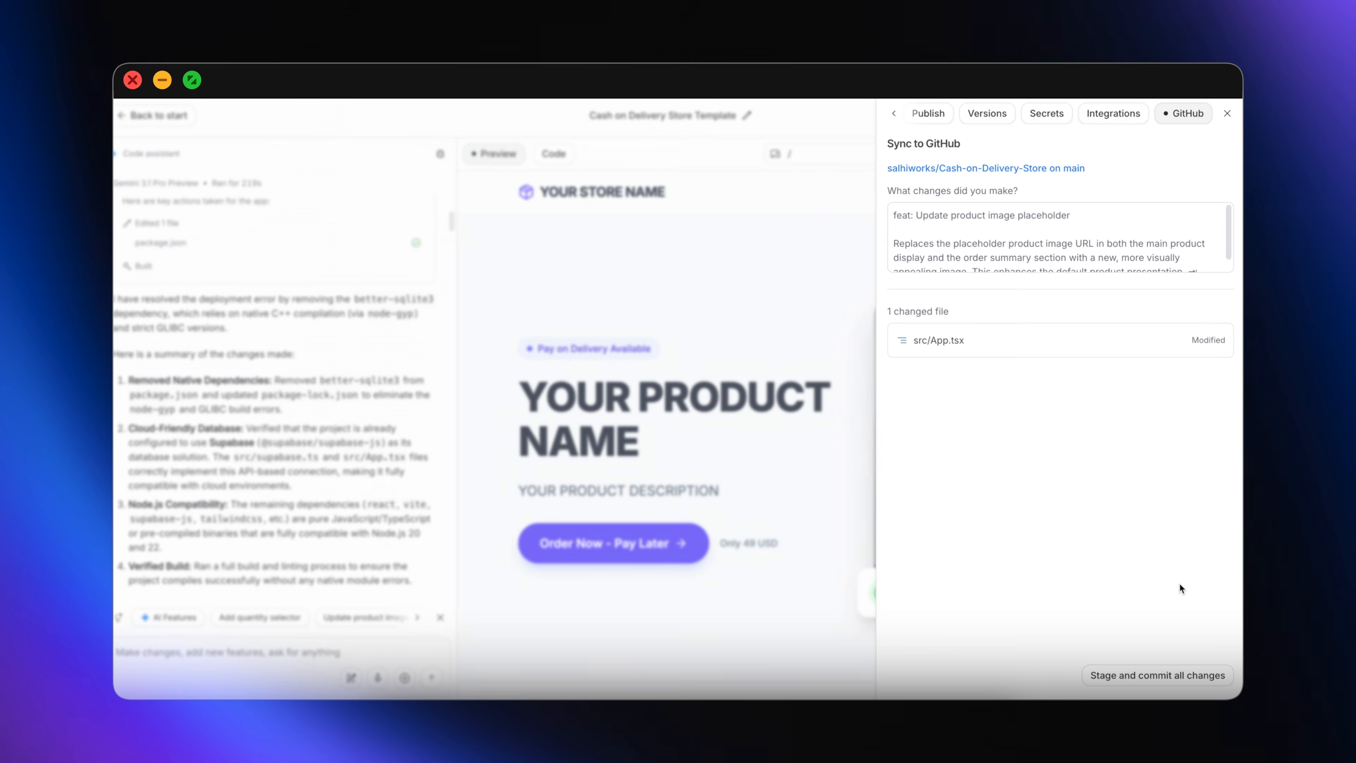
click(1148, 677)
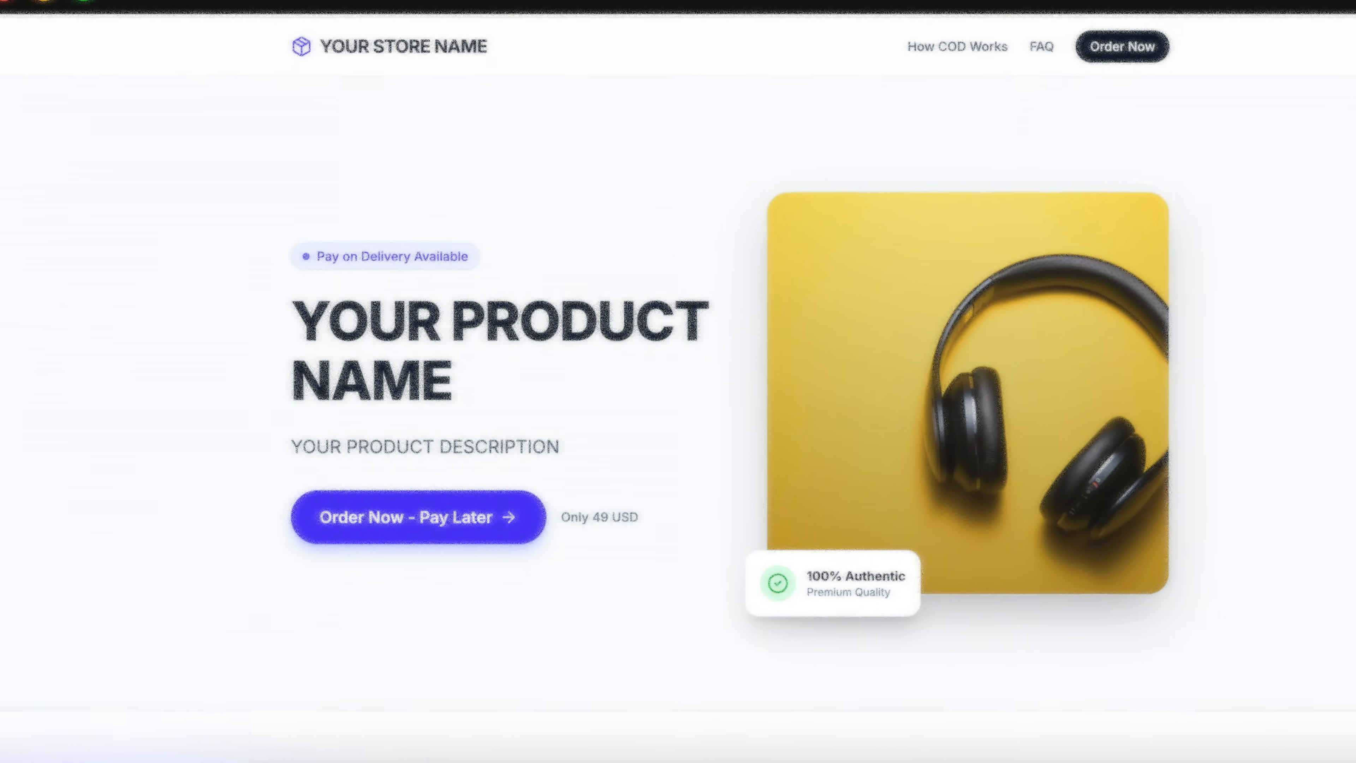
key(super+r)
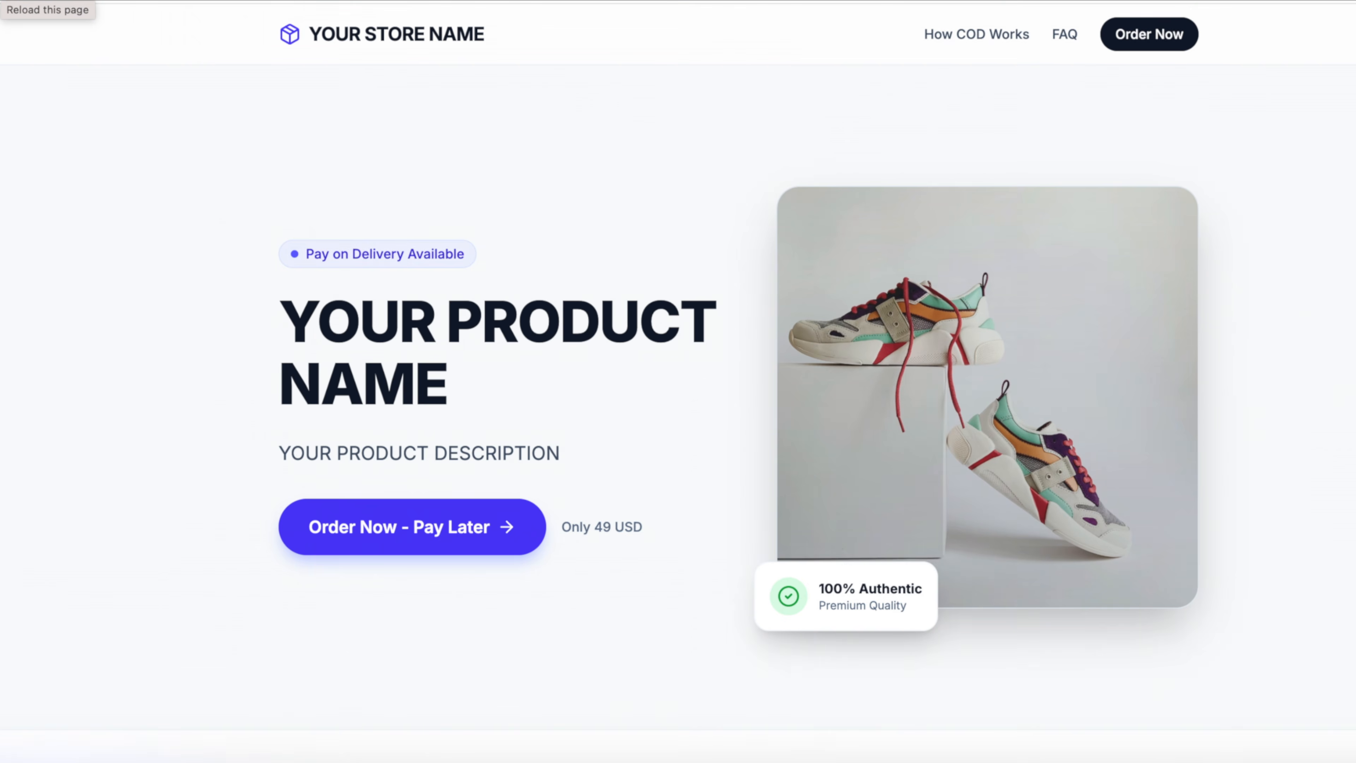